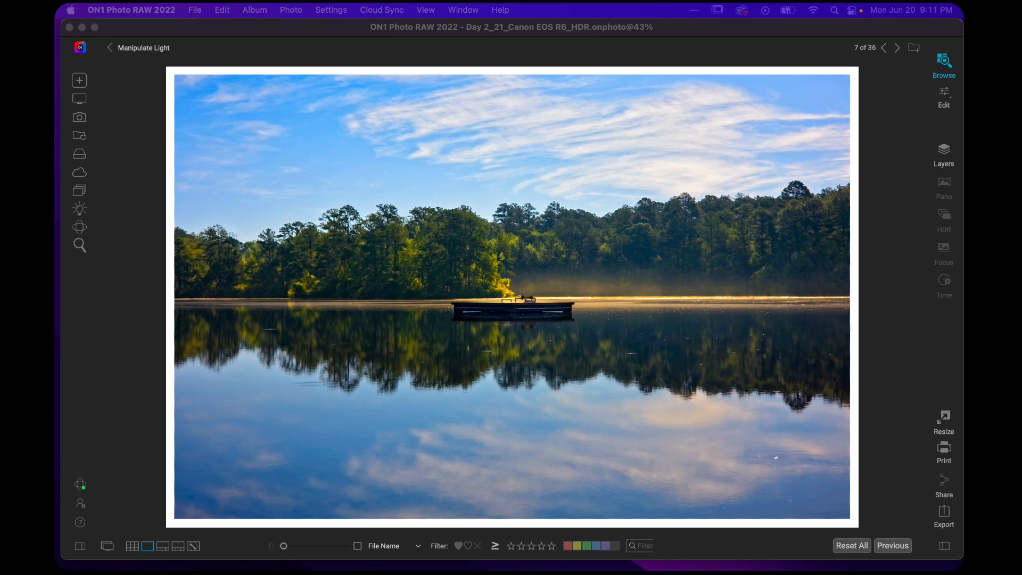
Select the bracketed lake photos Day 2_25, Day 2_27 and Day 2_29 in the thumbnail grid and start Create HDR from them.
left_click(132, 546)
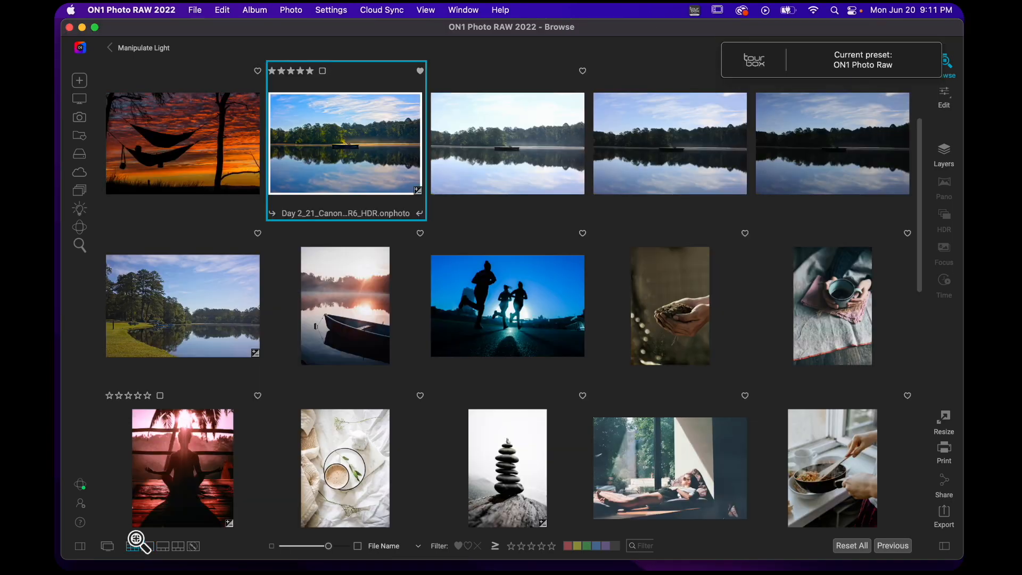
left_click(499, 148)
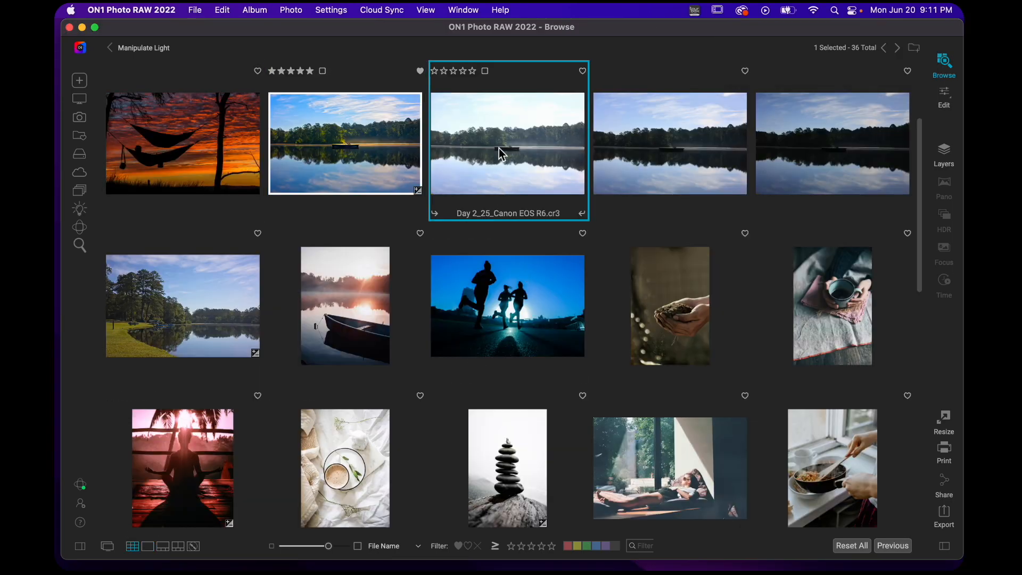
left_click(862, 130, "shift")
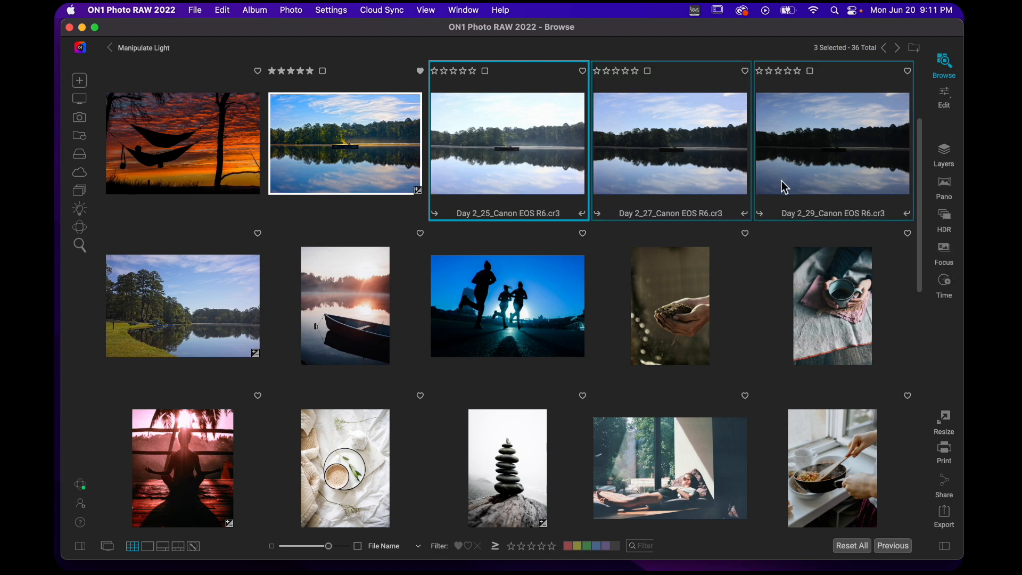
scroll(782, 187, "up", 2)
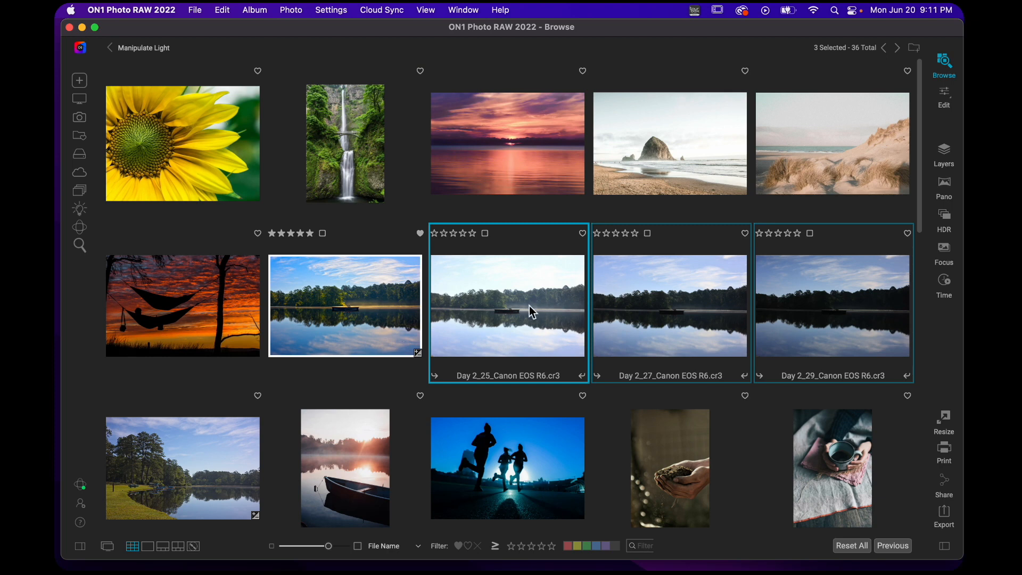
right_click(502, 298)
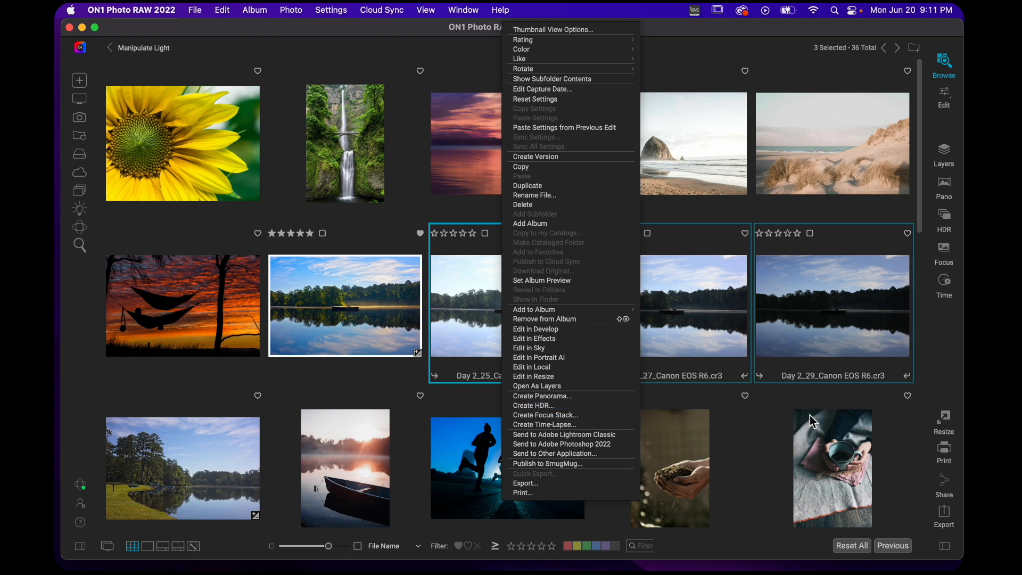
left_click(774, 401)
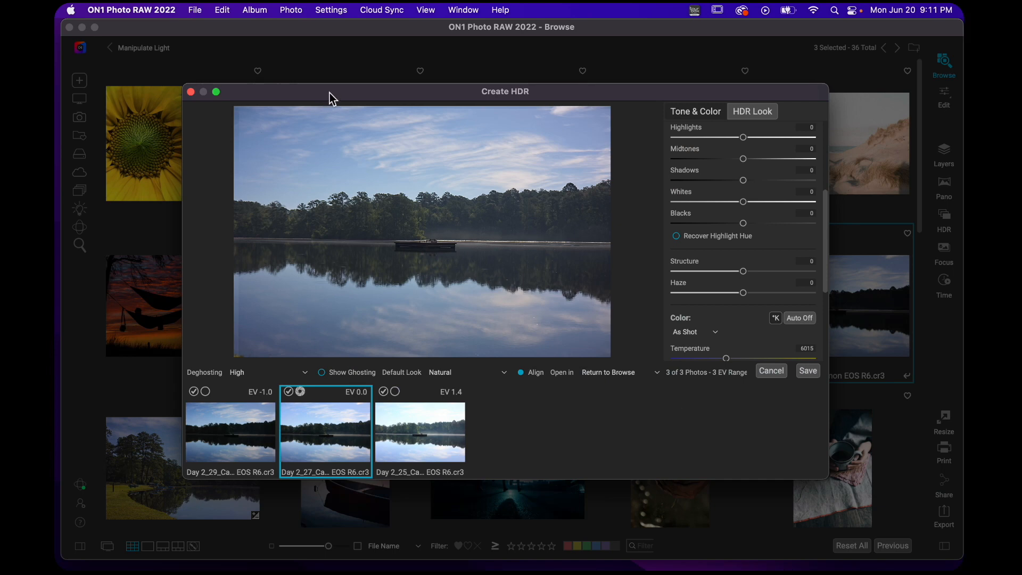
Enlarge the Create HDR window and reposition it so it fills most of the screen.
left_click_drag(330, 95, 274, 65)
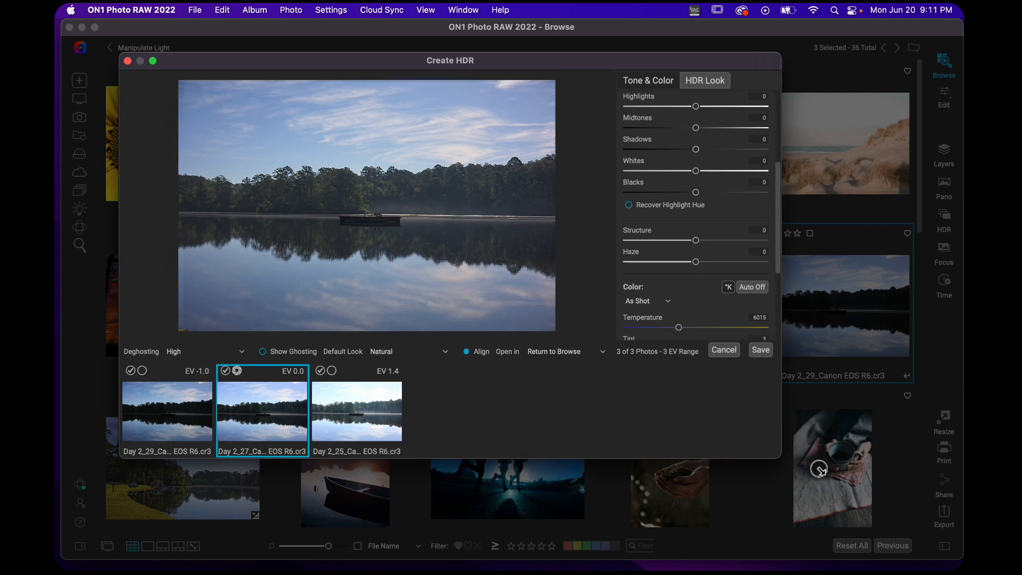
left_click_drag(819, 468, 944, 544)
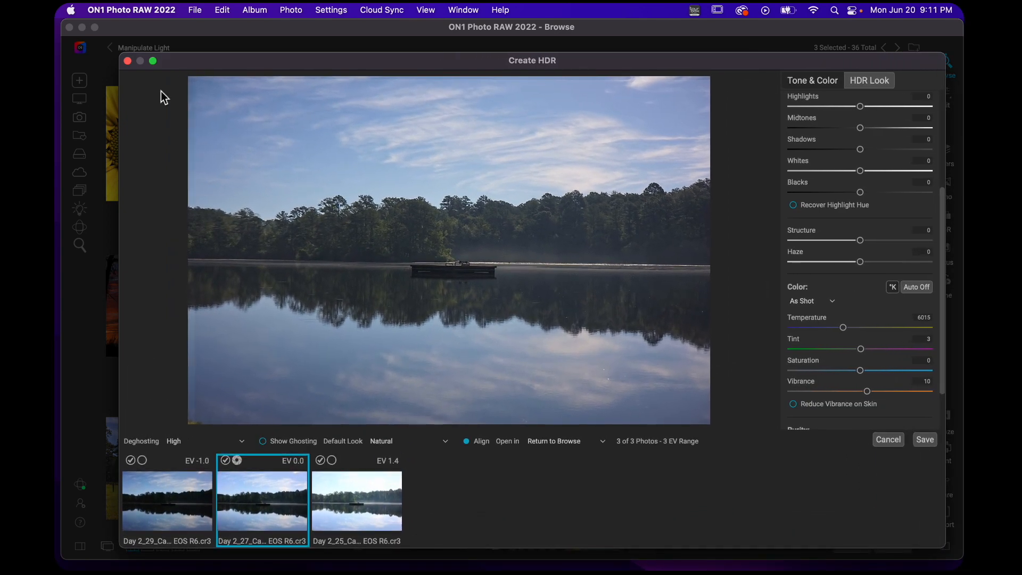
left_click_drag(120, 53, 87, 34)
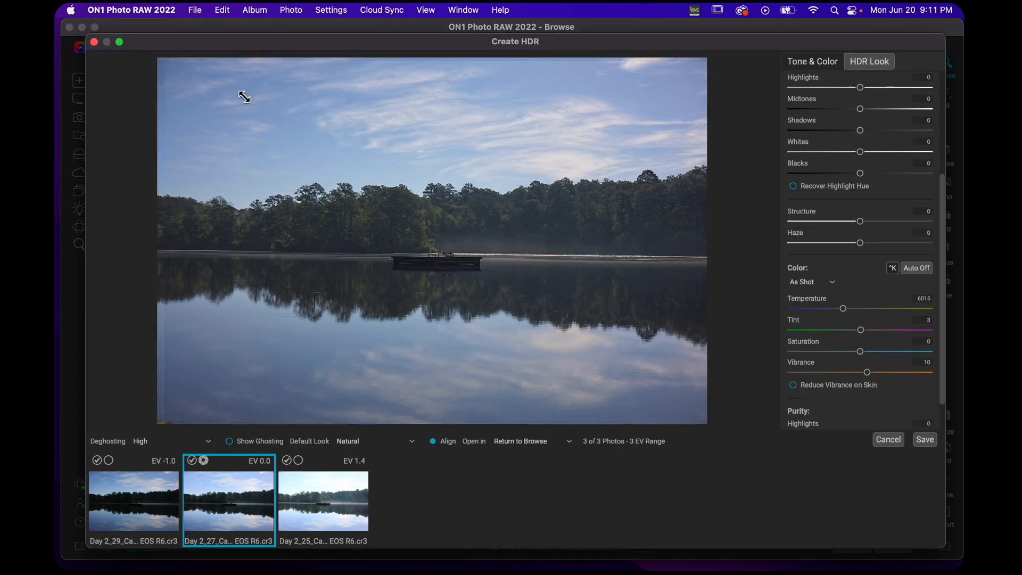
mouse_move(450, 45)
left_mouse_down()
mouse_move(468, 43)
mouse_move(459, 42)
left_mouse_up()
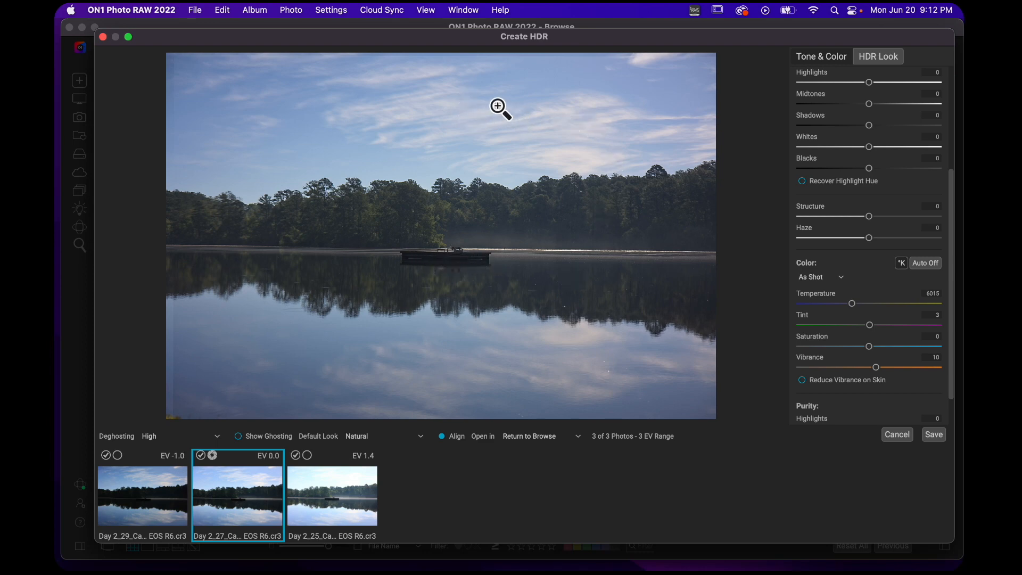
Try the darkest photo, Day 2_29, and the brightest photo, Day 2_25, in turn as the HDR reference exposure.
left_click(156, 508)
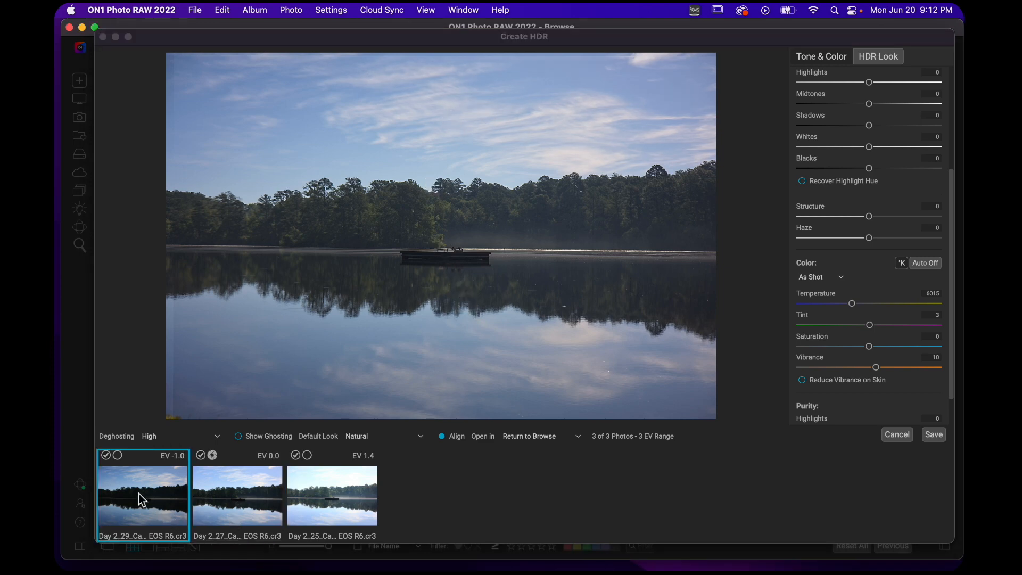
left_click(117, 455)
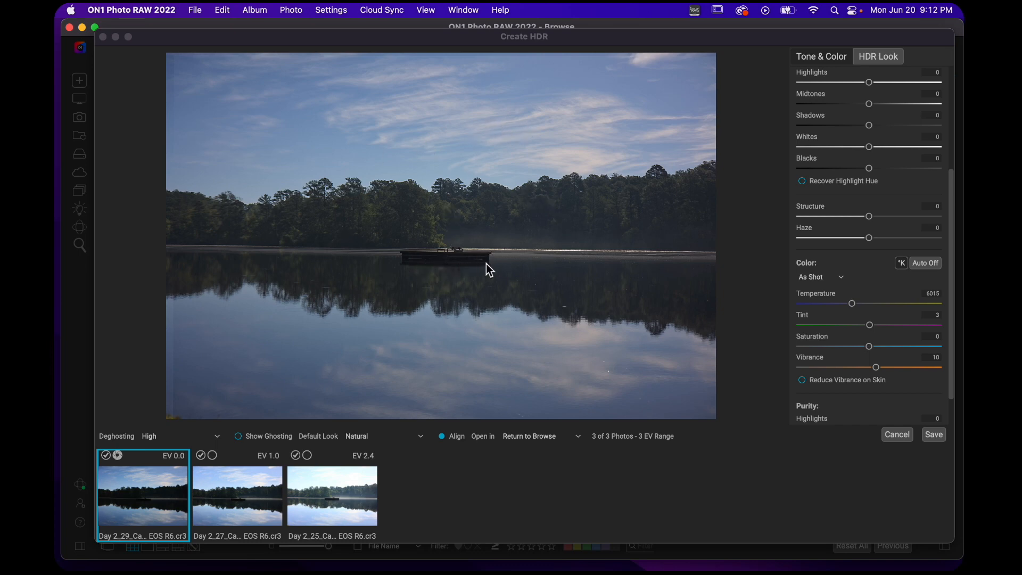
left_click(314, 491)
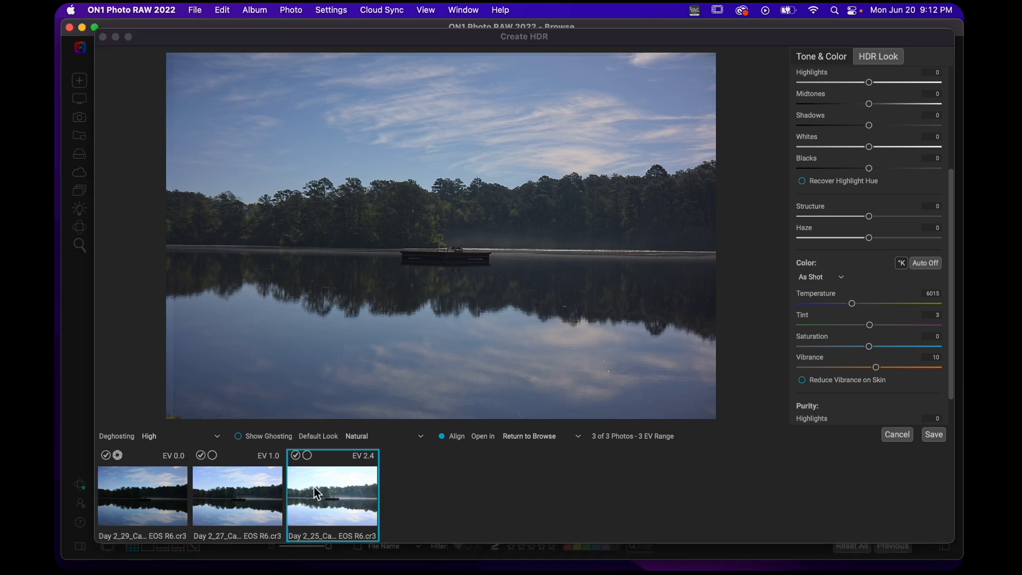
left_click(306, 456)
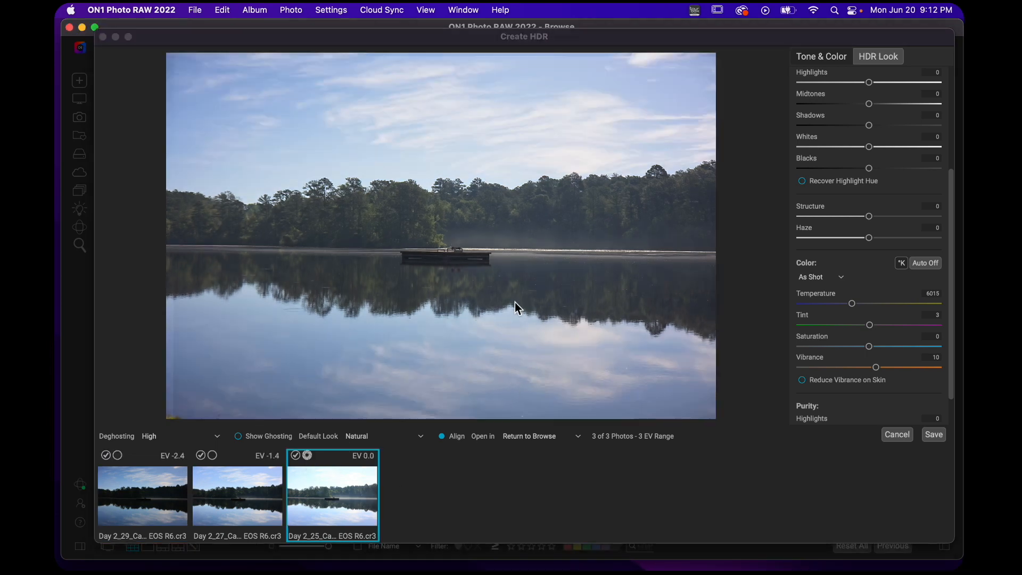
Exclude both darker photos from the merge to examine the dock and clouds up close, and include both again.
left_click(201, 455)
left_click(106, 455)
left_click(443, 258)
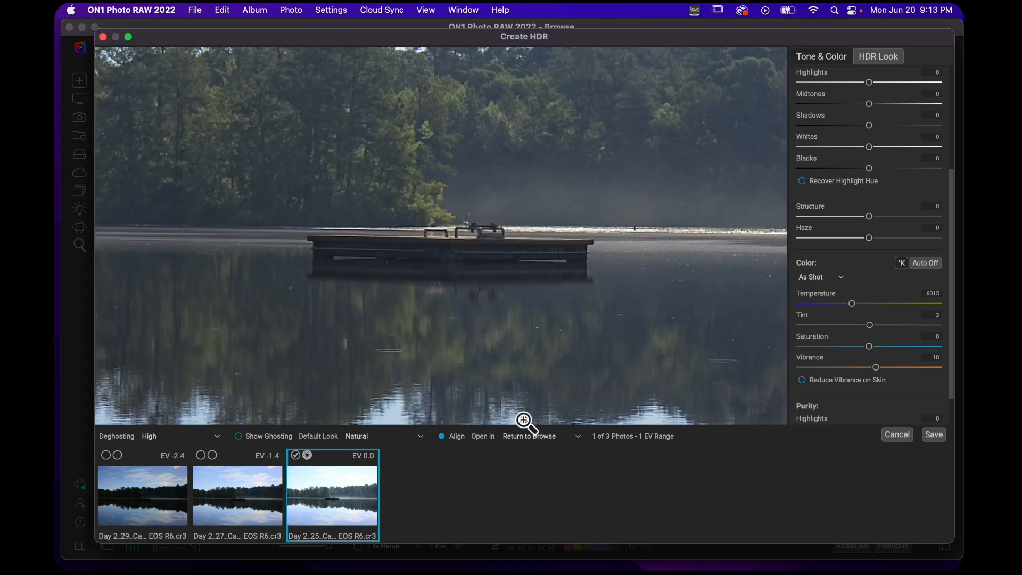
left_click(511, 154)
left_click(507, 118)
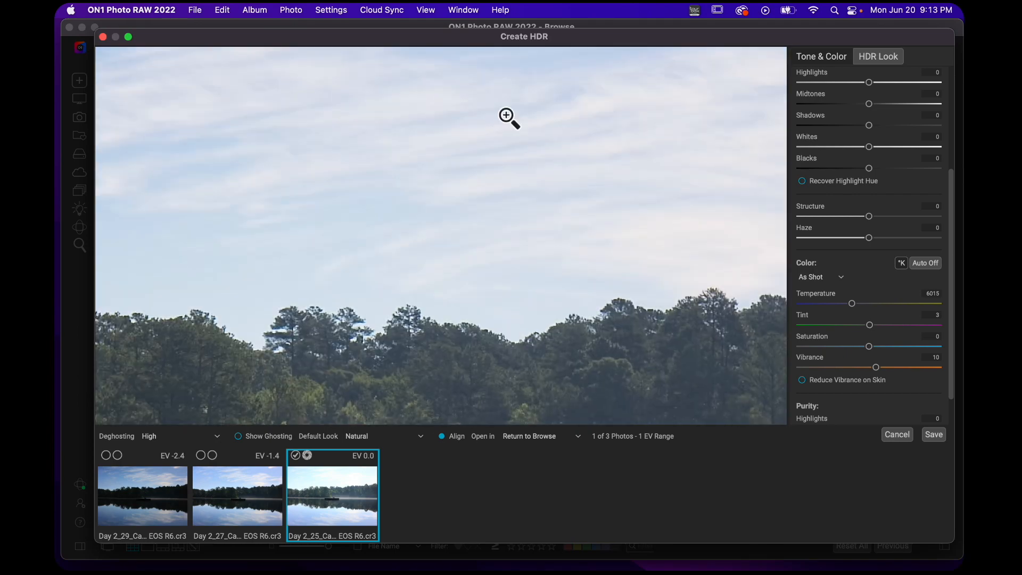
left_click(506, 116)
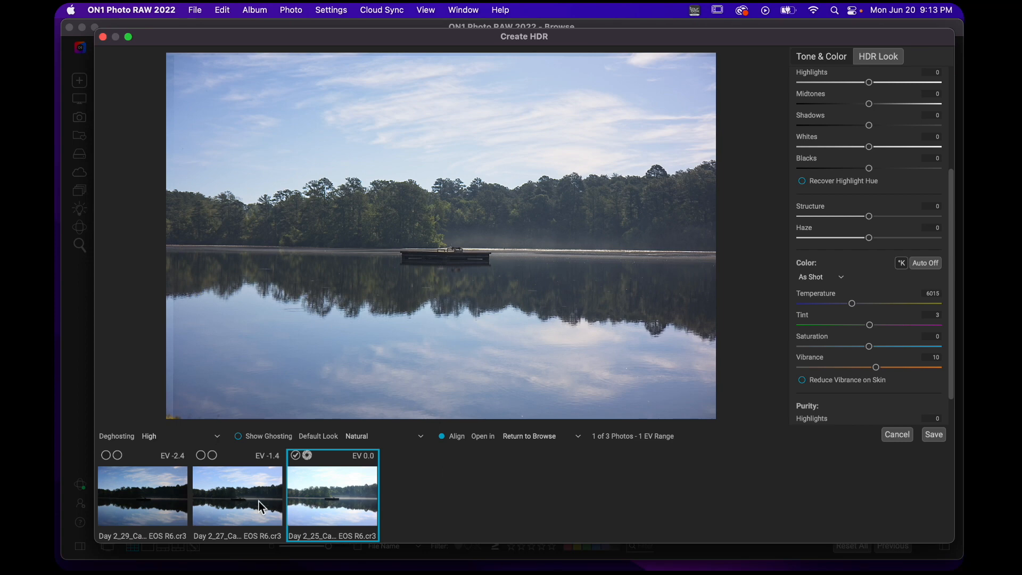
left_click(200, 455)
left_click(105, 455)
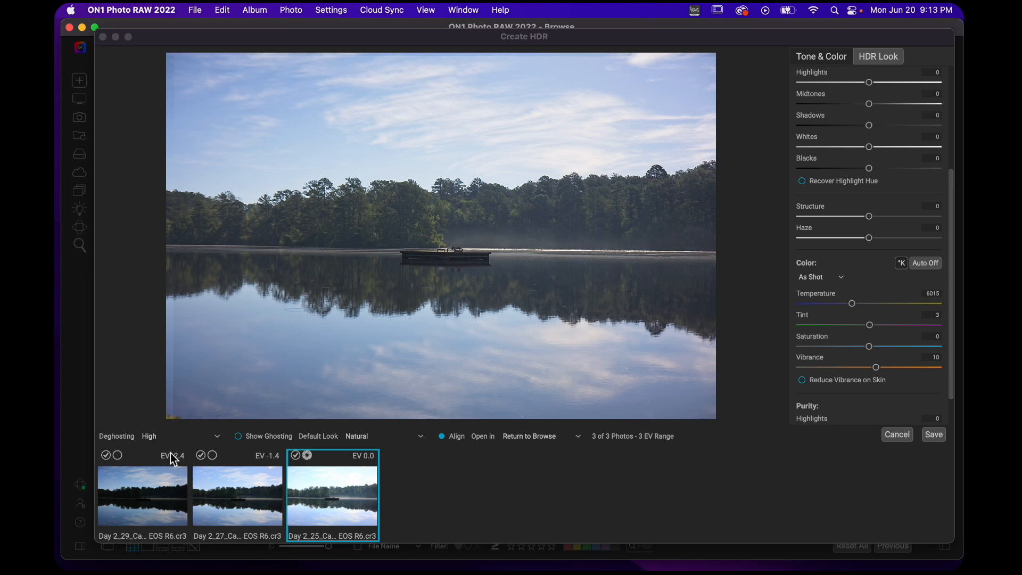
Keep deghosting at High and make the middle exposure, Day 2_27, the reference photo for the HDR.
left_click(218, 436)
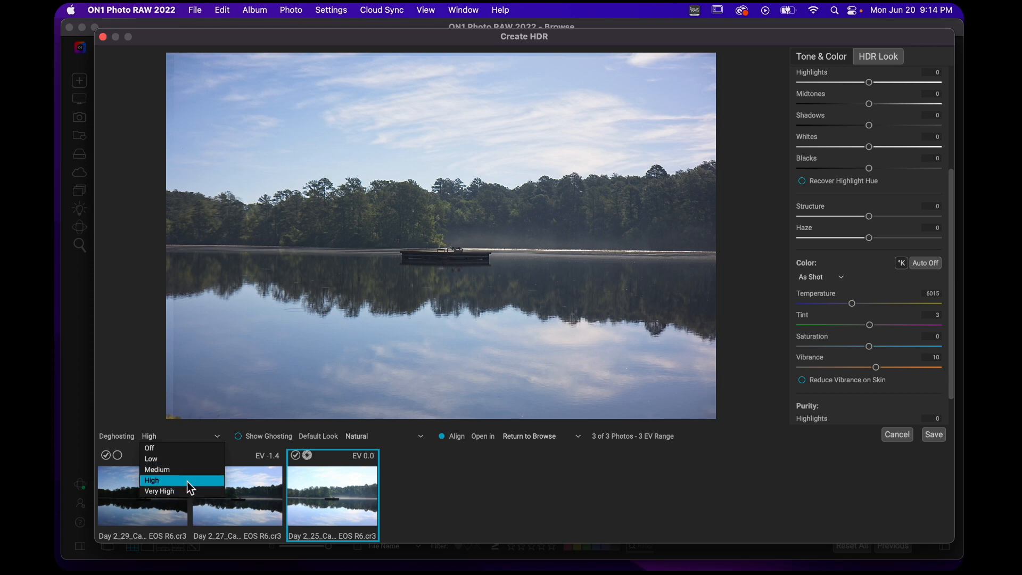
left_click(202, 481)
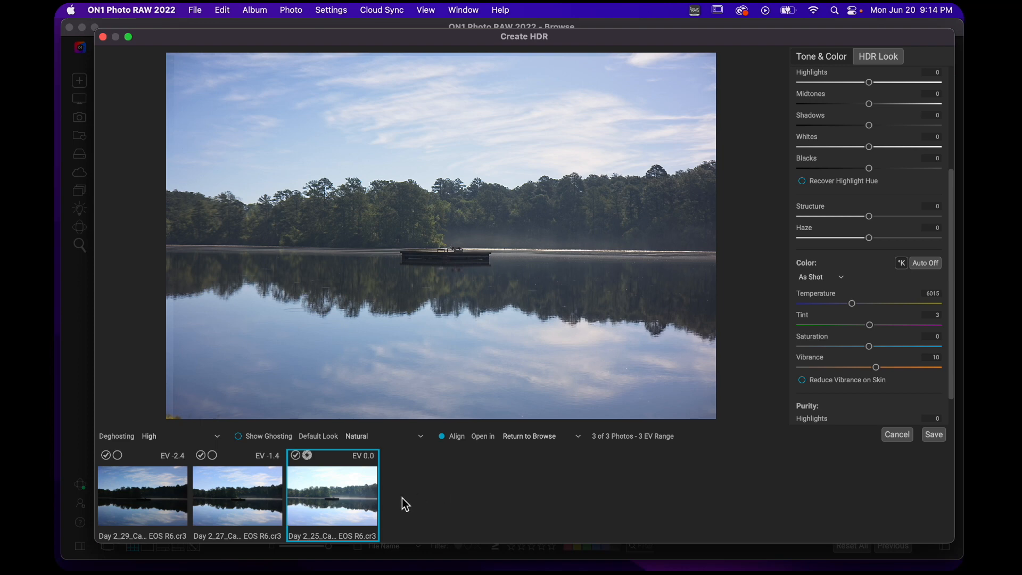
left_click(212, 455)
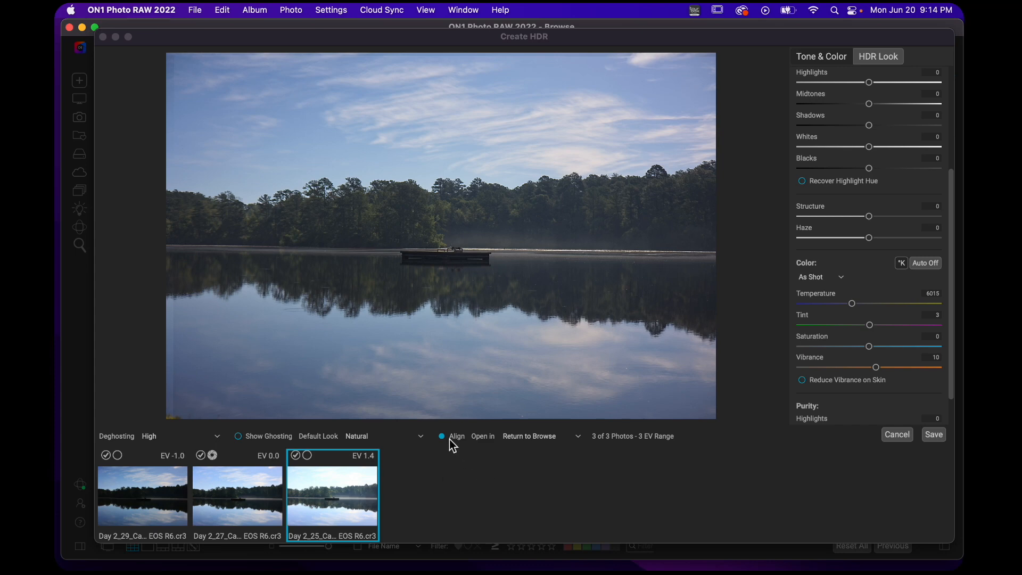
Set the HDR result to open in Develop and look over the Tone & Color settings.
left_click(546, 440)
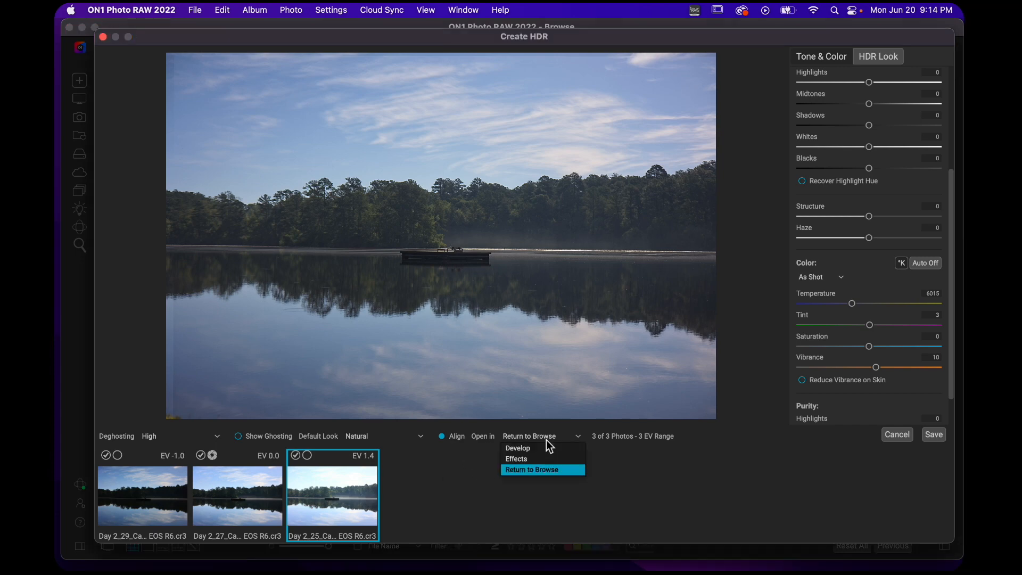
left_click(527, 449)
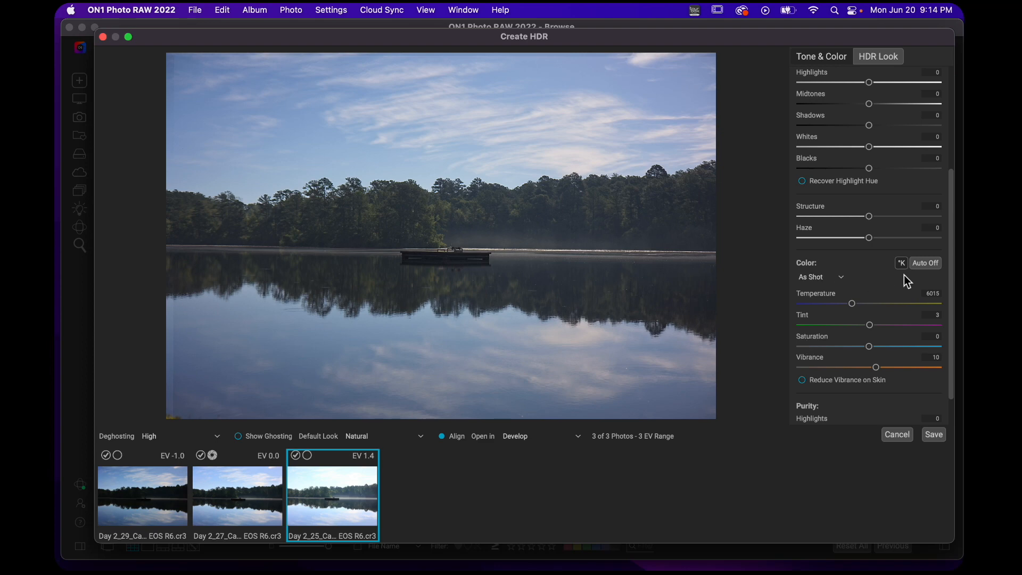
scroll(904, 274, "up", 5)
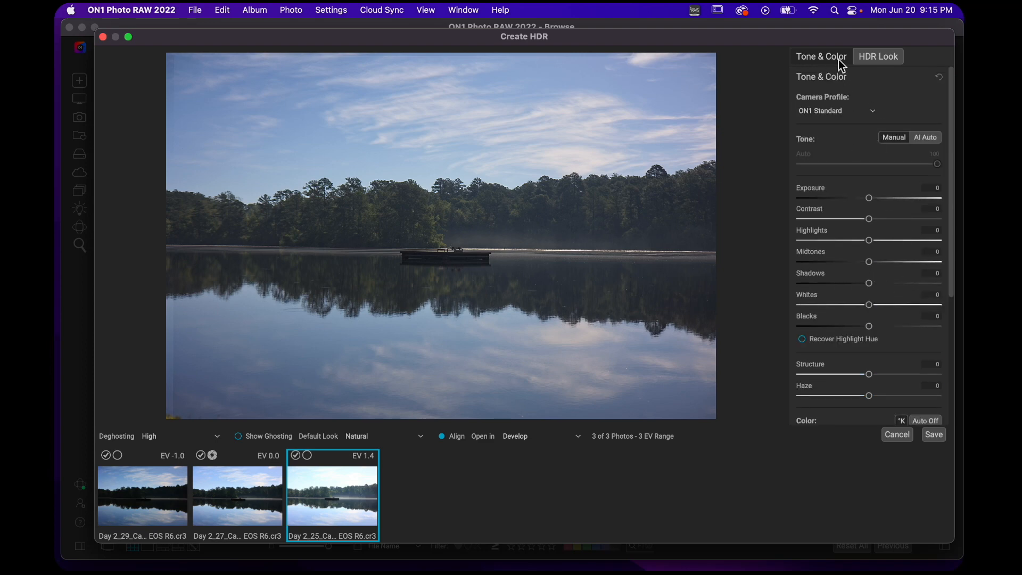
scroll(838, 171, "down", 6)
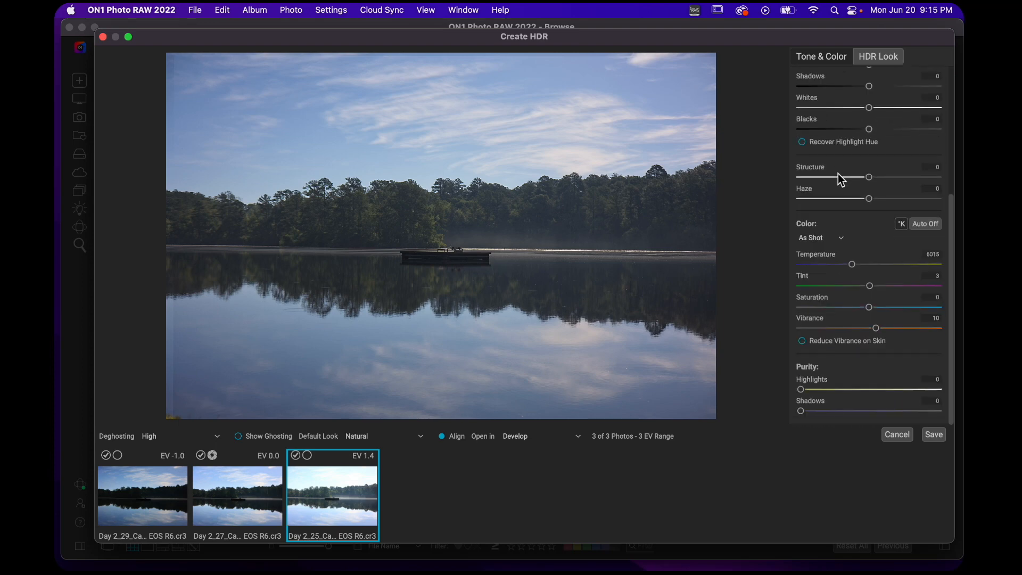
scroll(838, 174, "up", 6)
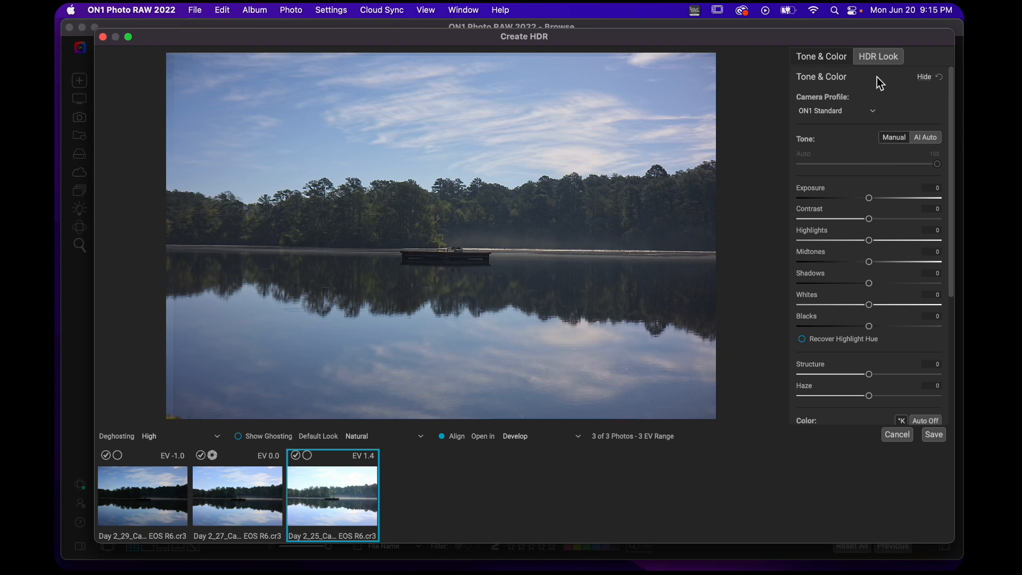
Look over the HDR Look settings, dismiss the Sleep notification, and save the merged HDR photo.
left_click(879, 61)
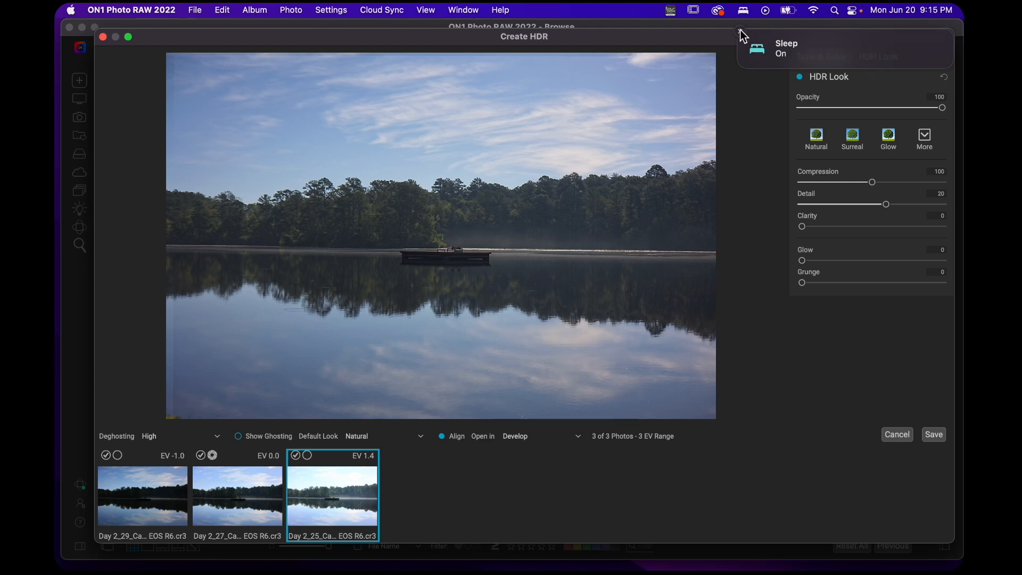
left_click(740, 31)
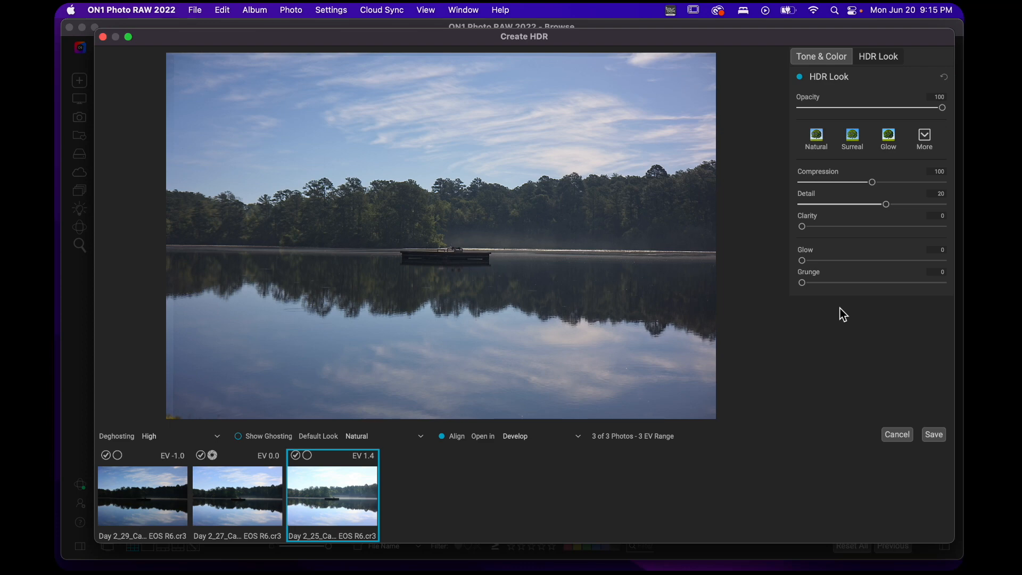
left_click(933, 435)
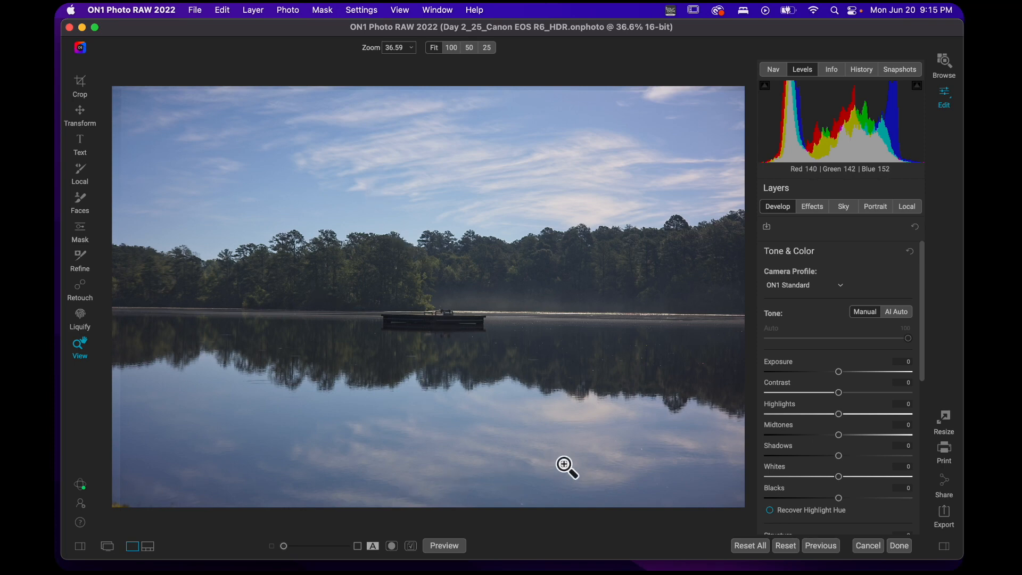
Straighten the photo along the far waterline and crop in from the edges at the original ratio, centring the shoreline vertically.
key("c")
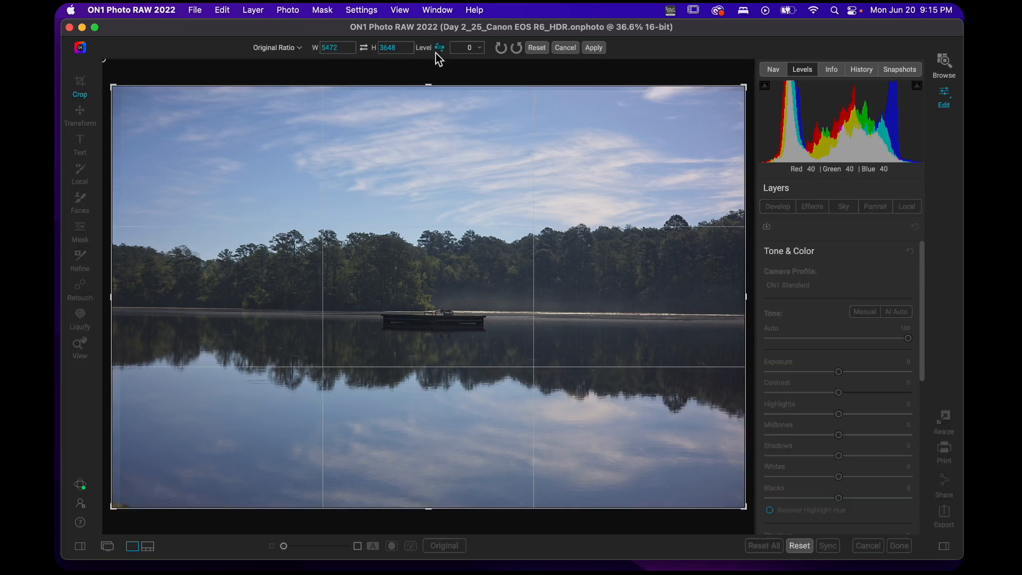
left_click_drag(291, 309, 748, 317)
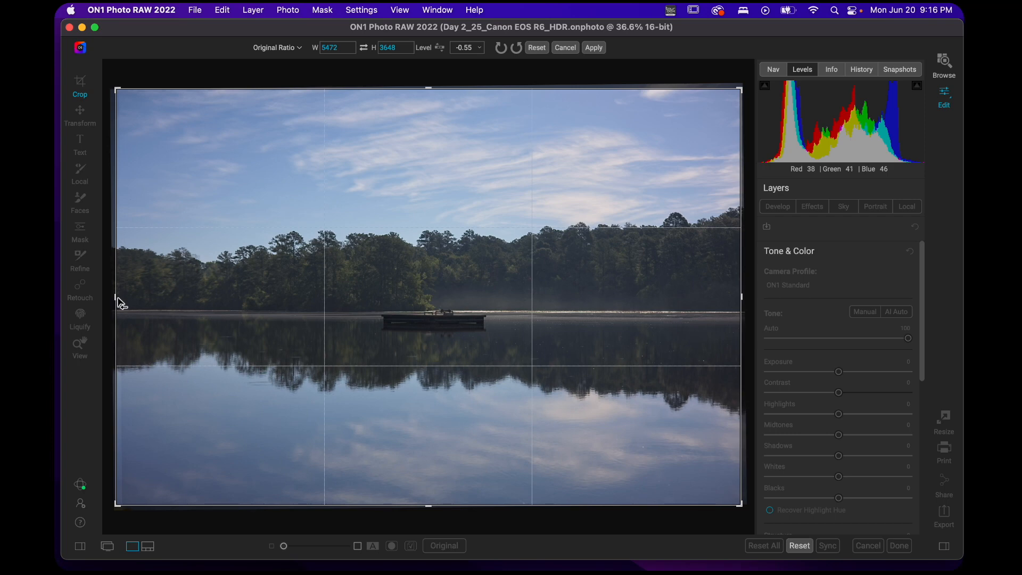
left_click_drag(122, 302, 124, 299)
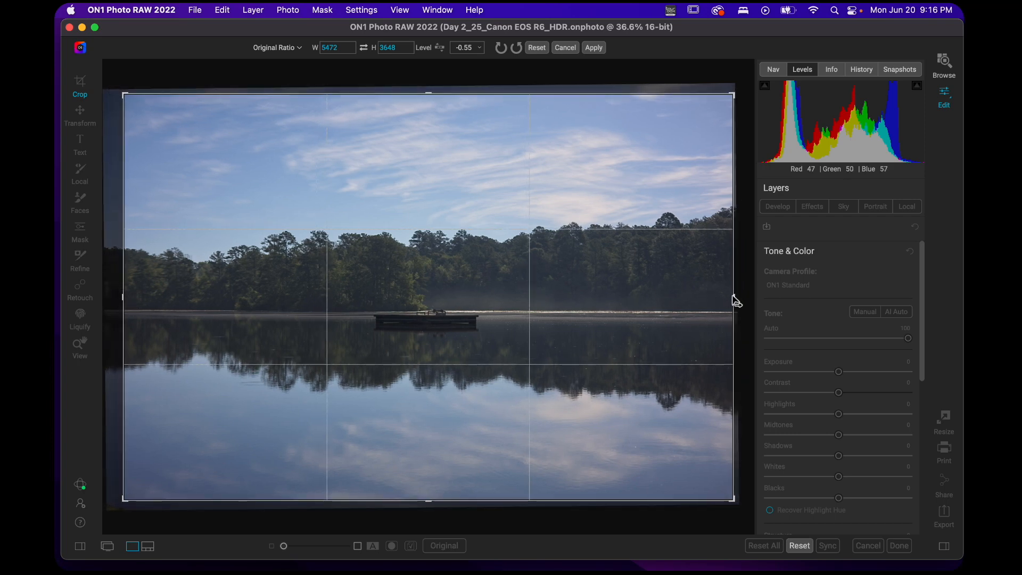
left_click_drag(735, 301, 725, 298)
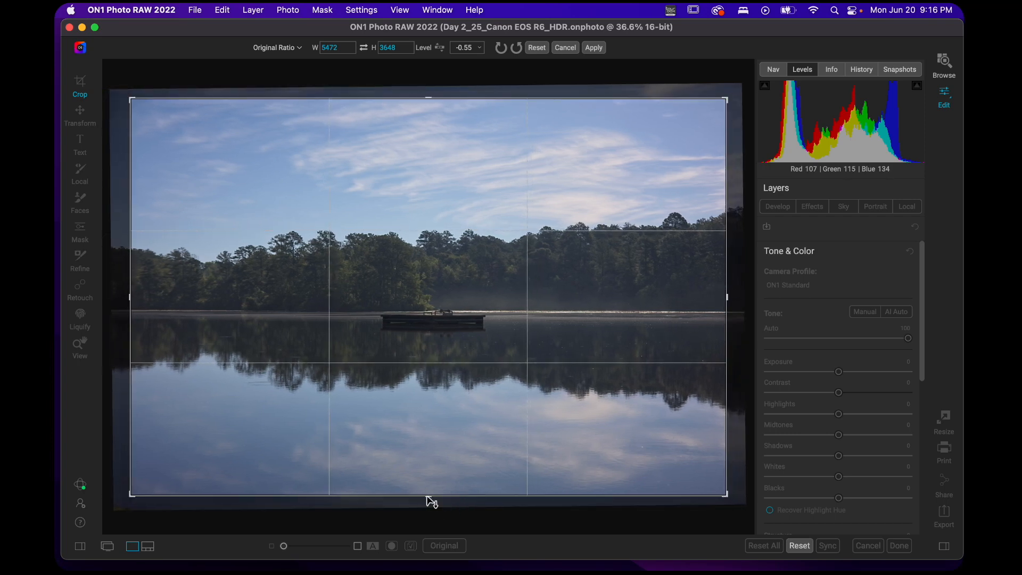
left_click_drag(431, 500, 430, 486)
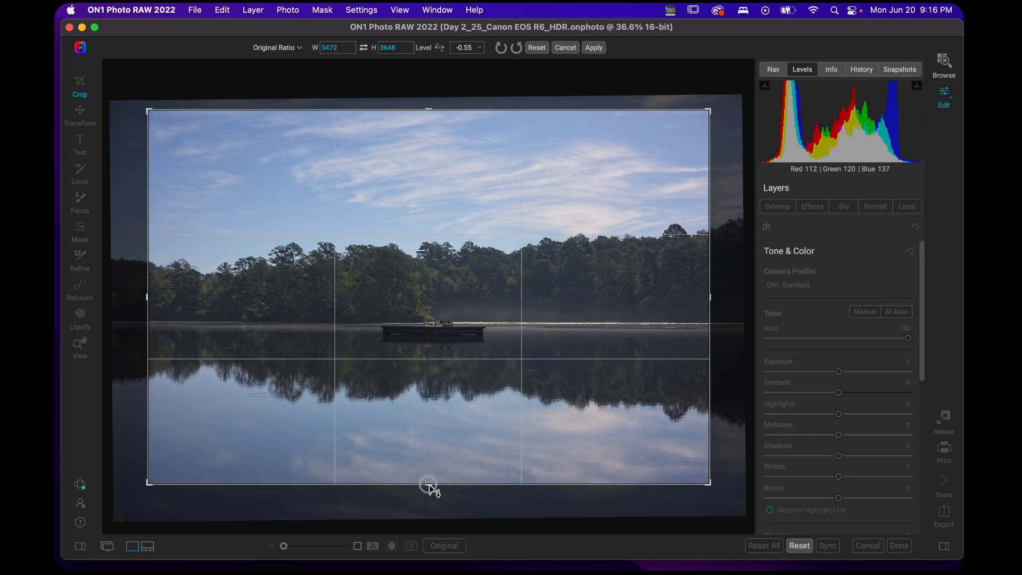
left_click_drag(437, 314, 435, 281)
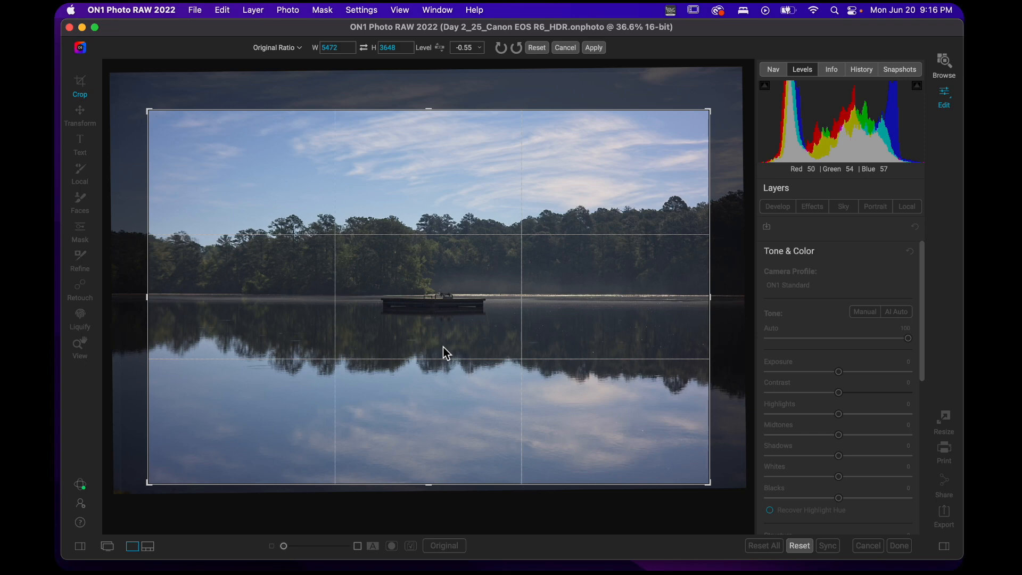
key("Return")
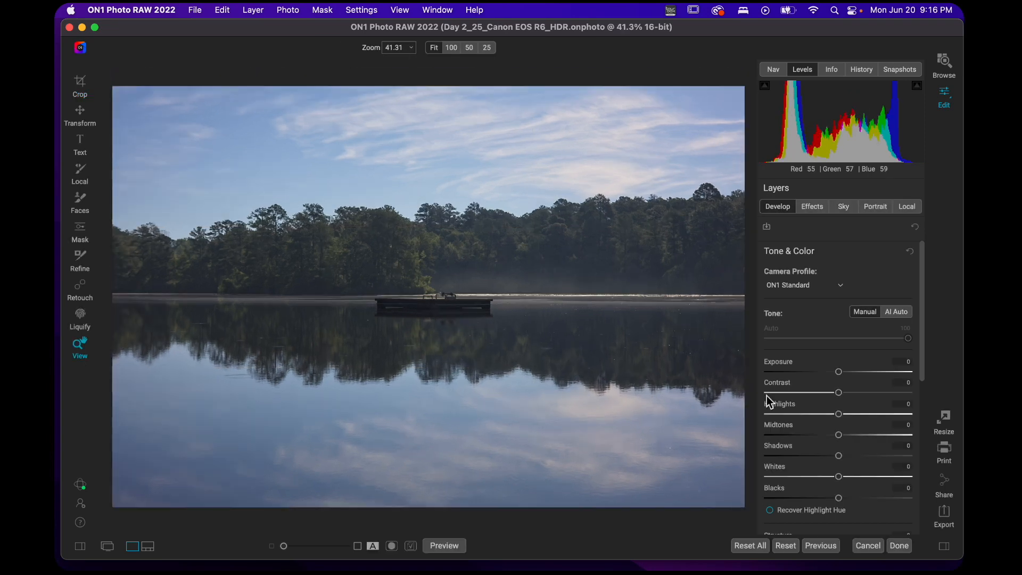
Apply the ON1 Vivid camera profile and use AI Auto tone at a strength of 34.
left_click(834, 287)
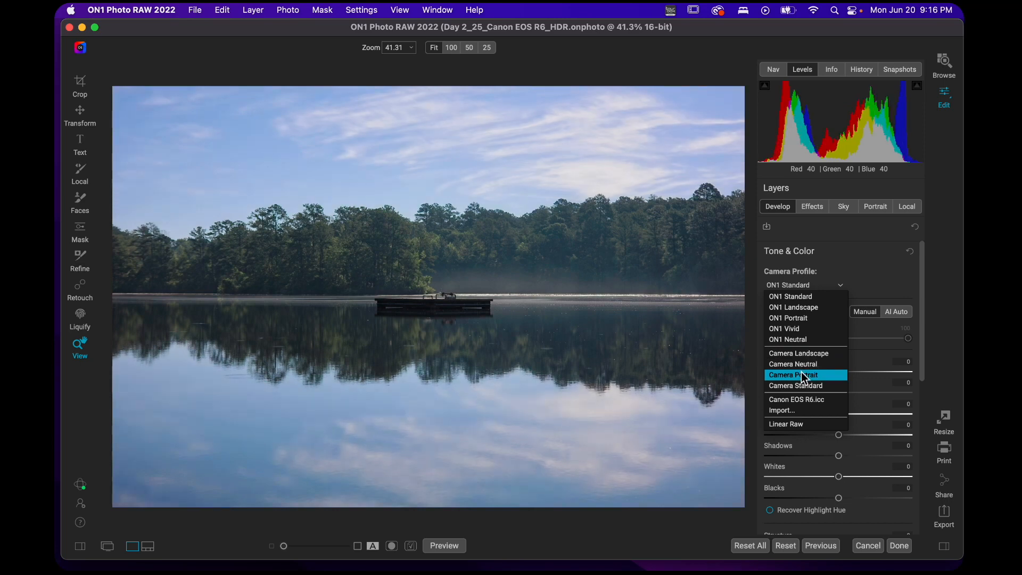
left_click(811, 330)
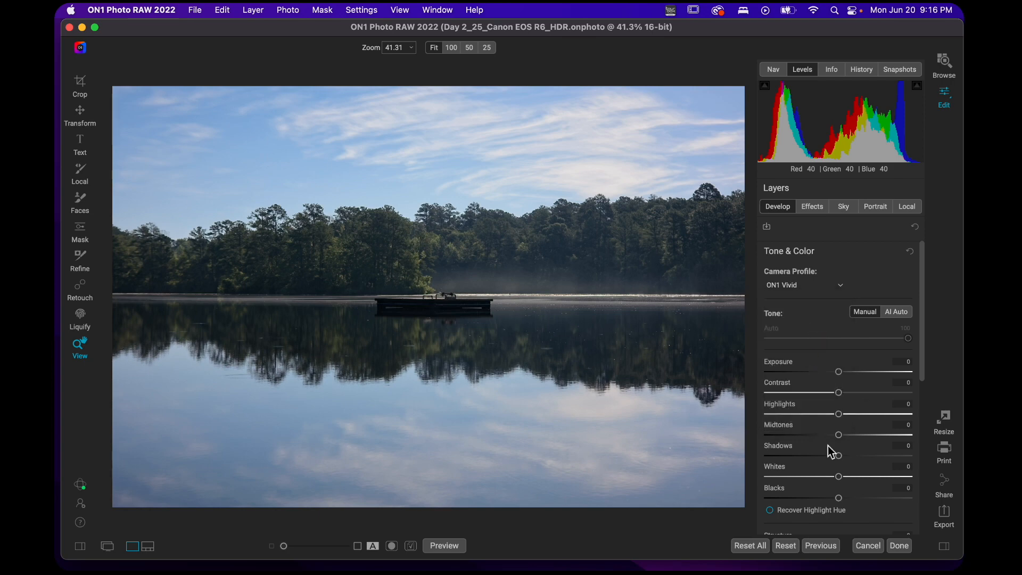
left_click(895, 313)
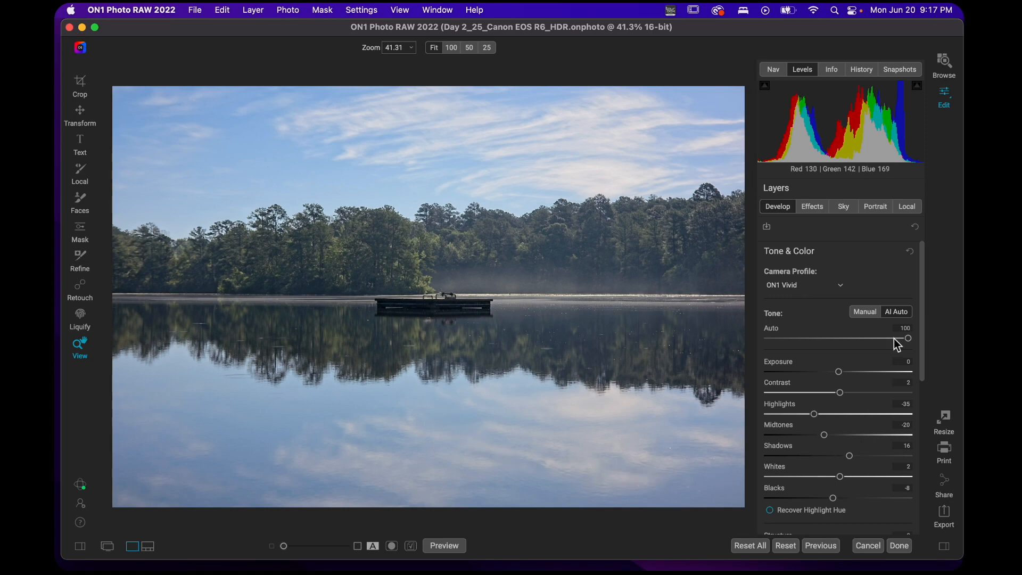
left_click_drag(907, 341, 818, 351)
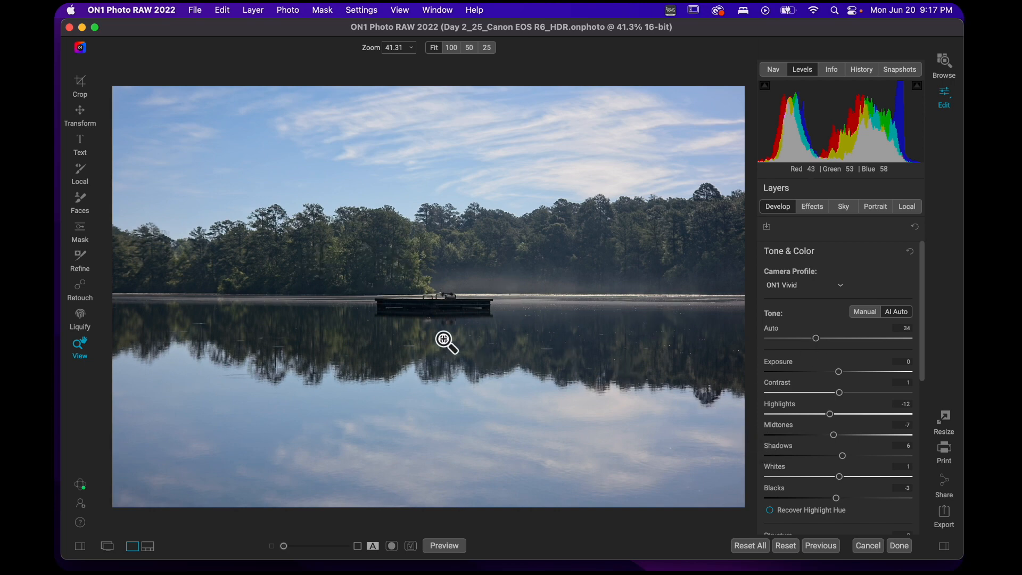
Set Vibrance to 46 and Saturation to 22 in the Develop color settings, and compare with the original.
left_click_drag(924, 309, 928, 428)
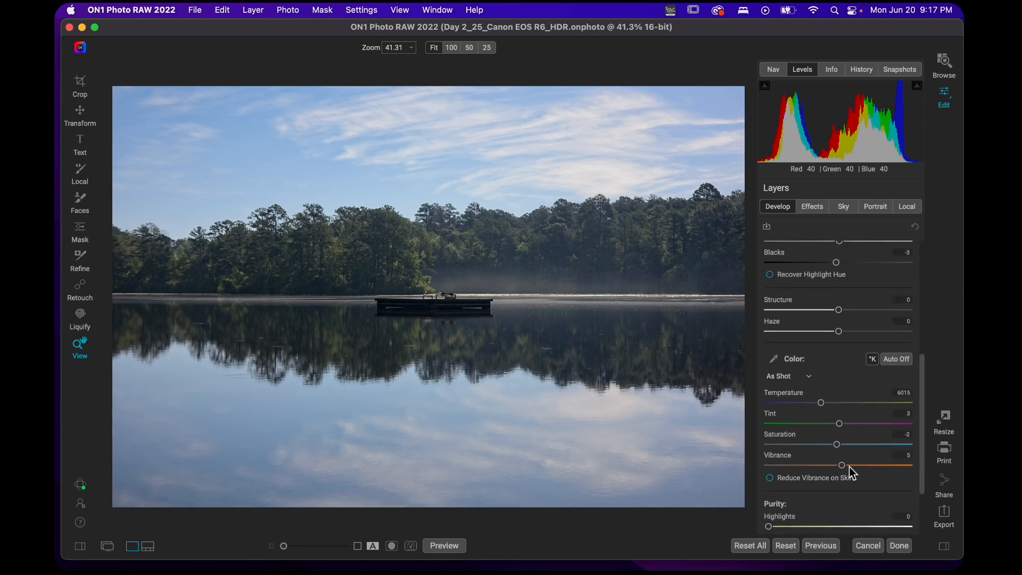
left_click_drag(842, 465, 854, 447)
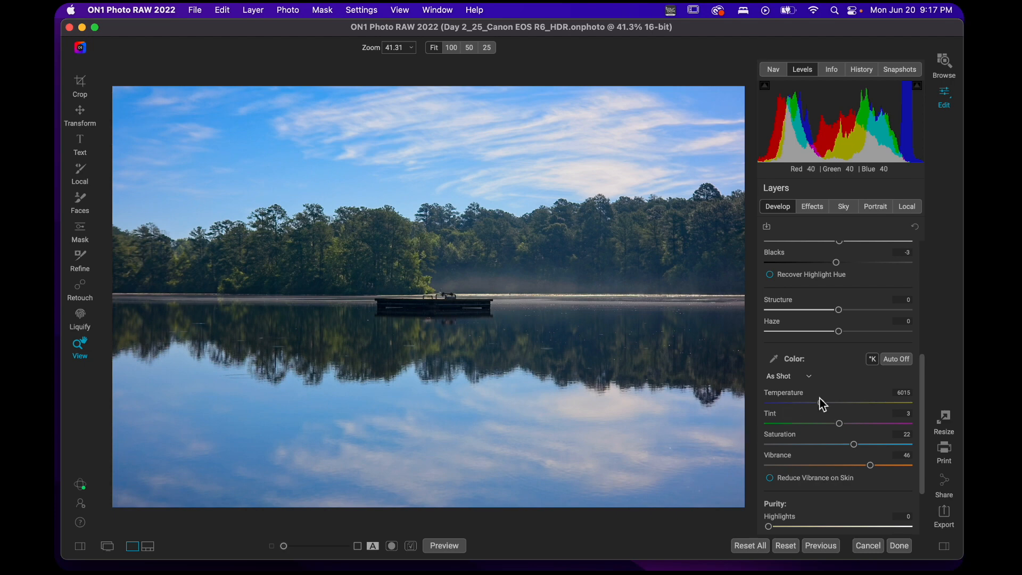
key("backslash")
key("backslash")
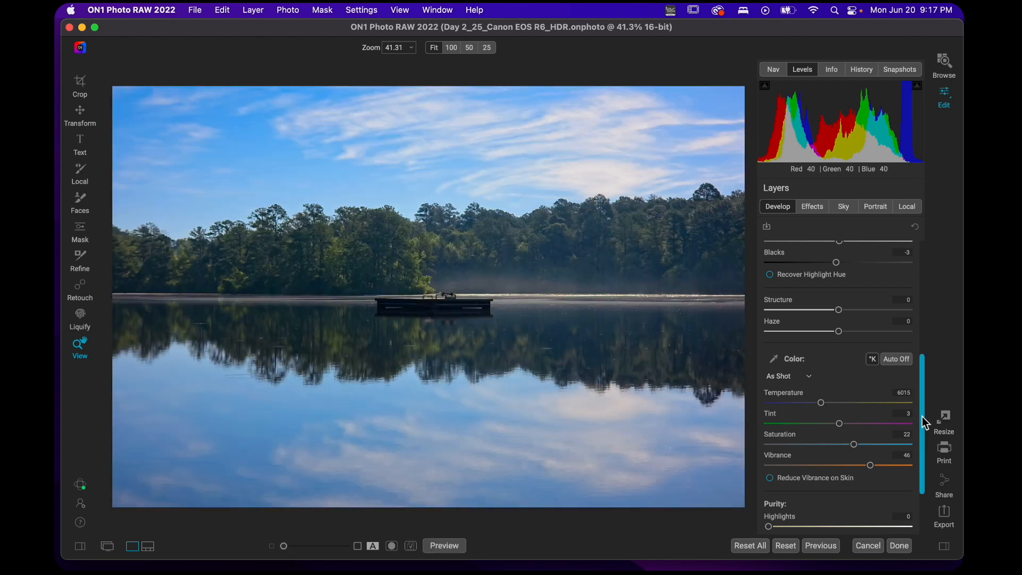
Set Blacks to -16 and reset Shadows to 0 in the Develop tone settings.
left_click_drag(921, 416, 933, 337)
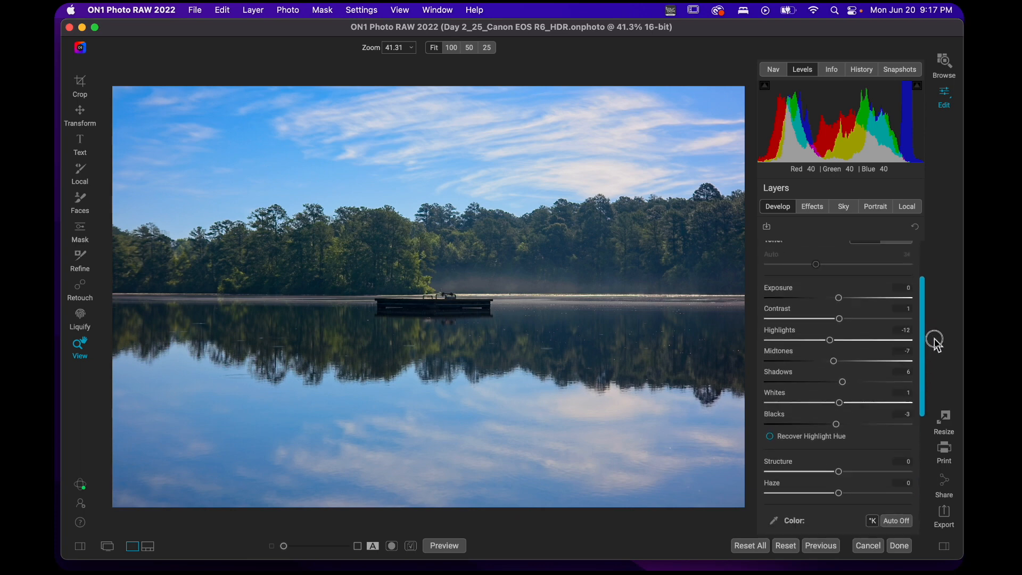
left_click_drag(836, 422, 826, 420)
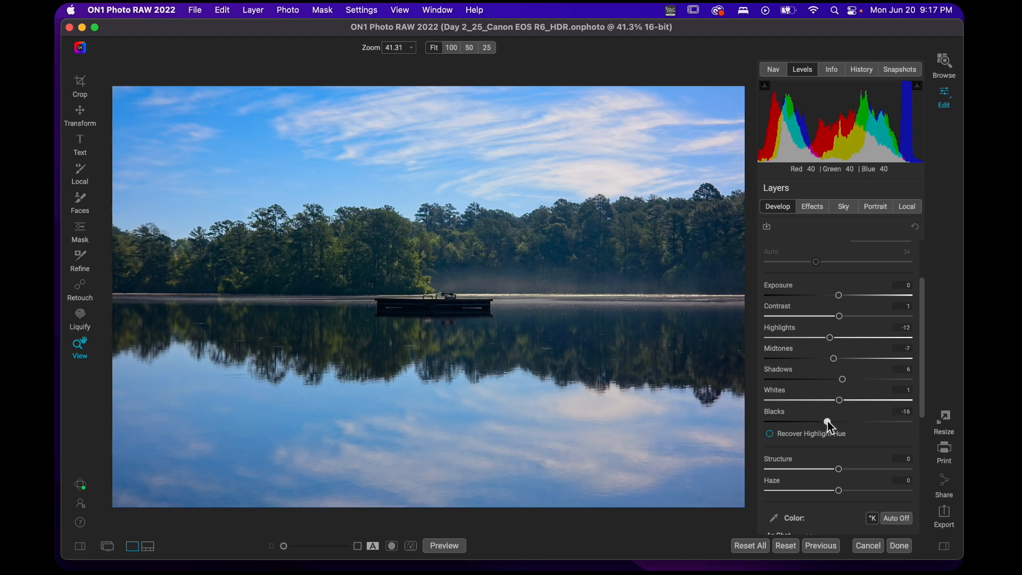
left_click(842, 380)
mouse_move(844, 383)
left_mouse_down()
mouse_move(871, 381)
mouse_move(858, 381)
left_mouse_up()
double_click(846, 382)
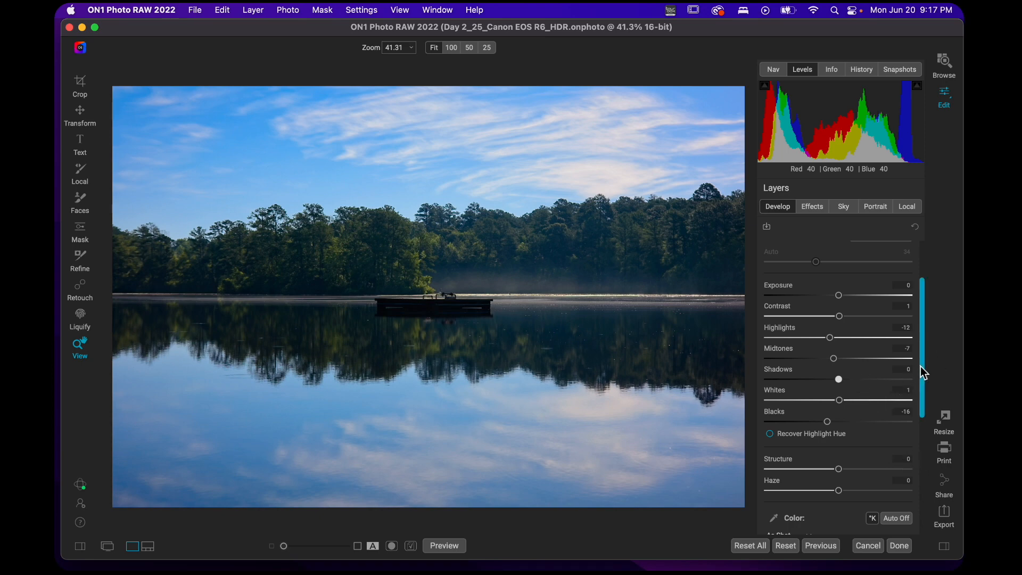
scroll(923, 347, "up", 3)
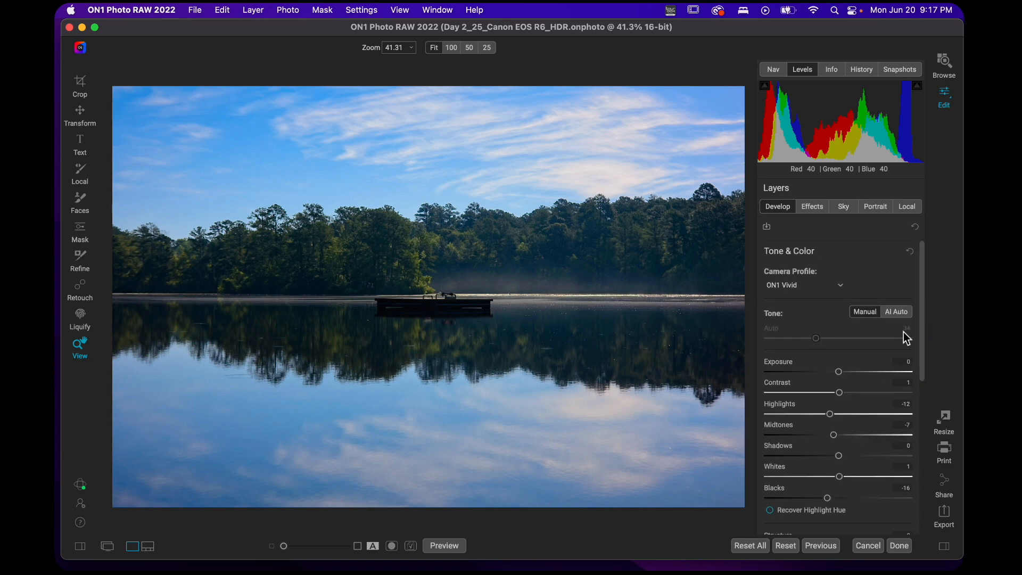
Adjust the HDR Look filter in Effects to Compression 135, Detail 21 and Clarity 20.
left_click(813, 206)
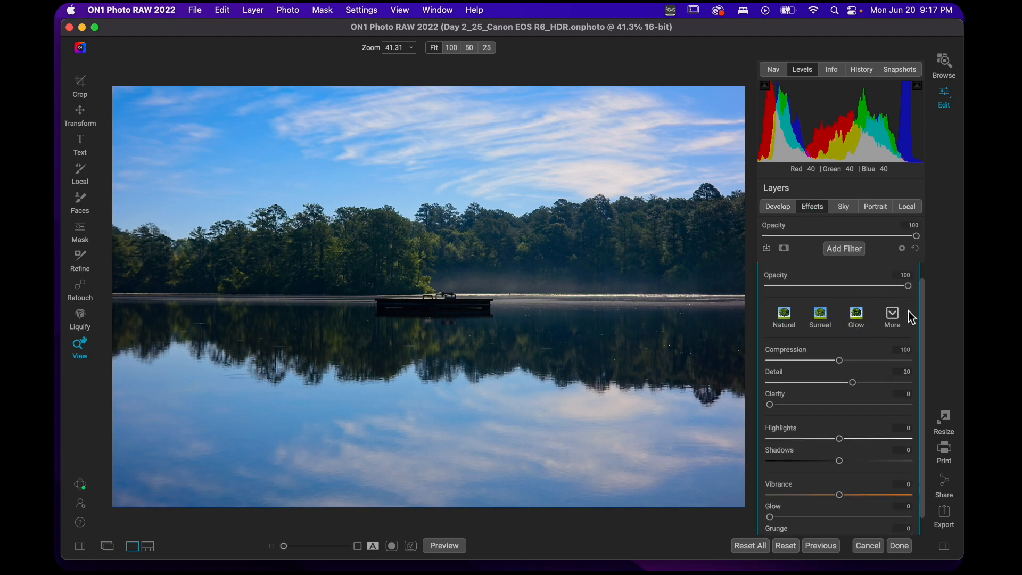
scroll(921, 320, "up", 1)
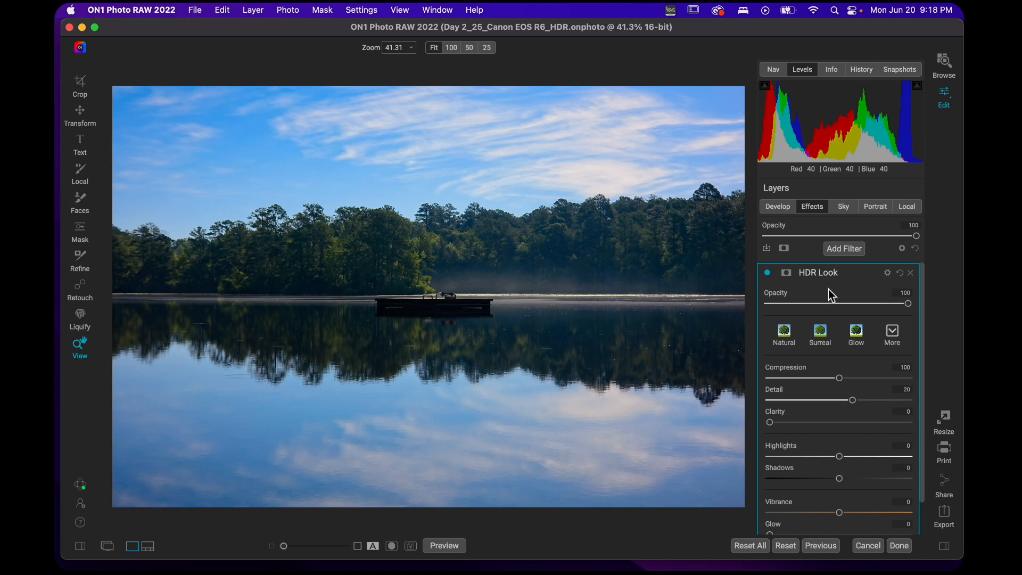
mouse_move(806, 278)
left_click_drag(837, 385, 862, 382)
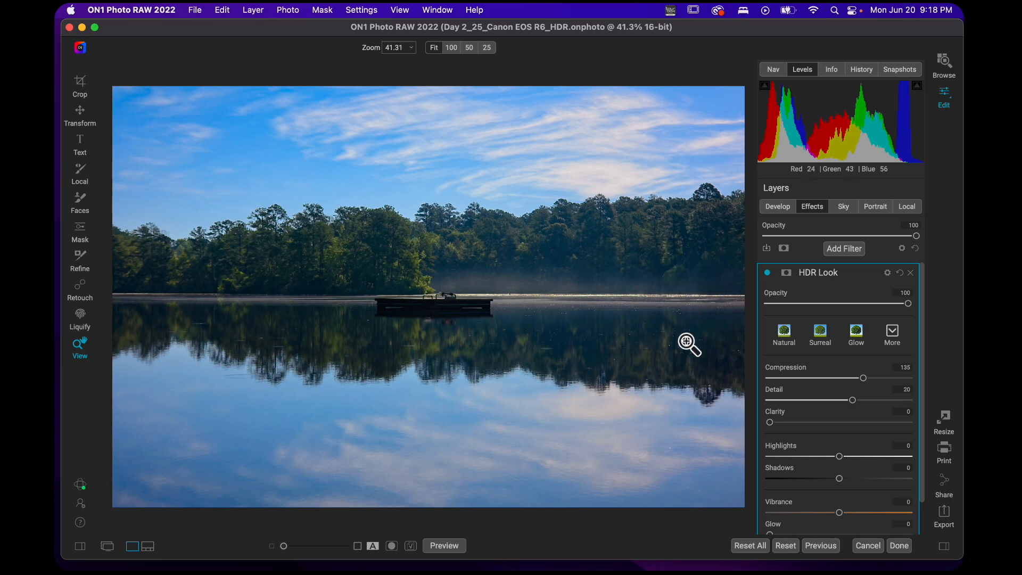
left_click_drag(852, 399, 816, 405)
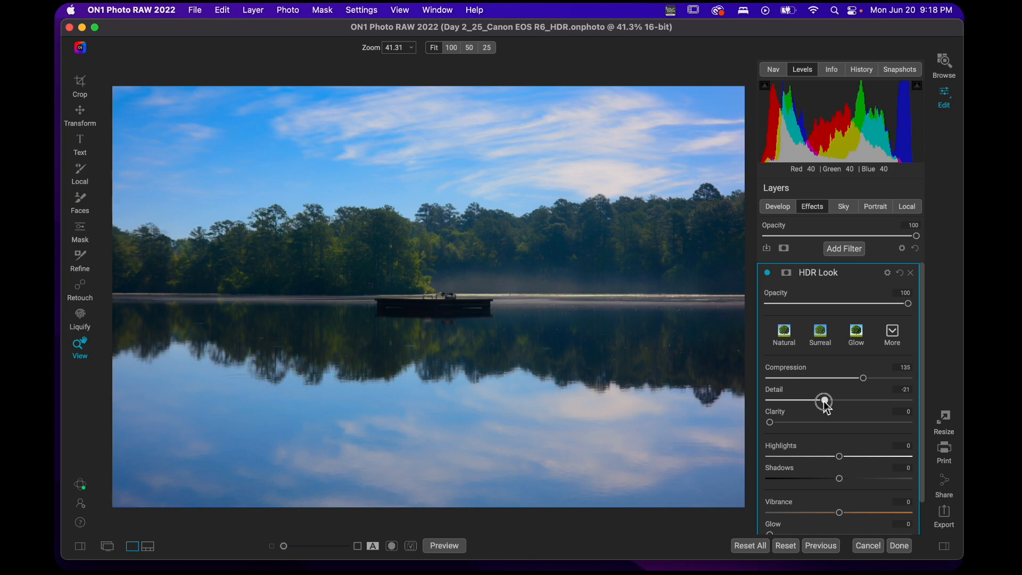
left_click_drag(824, 400, 853, 406)
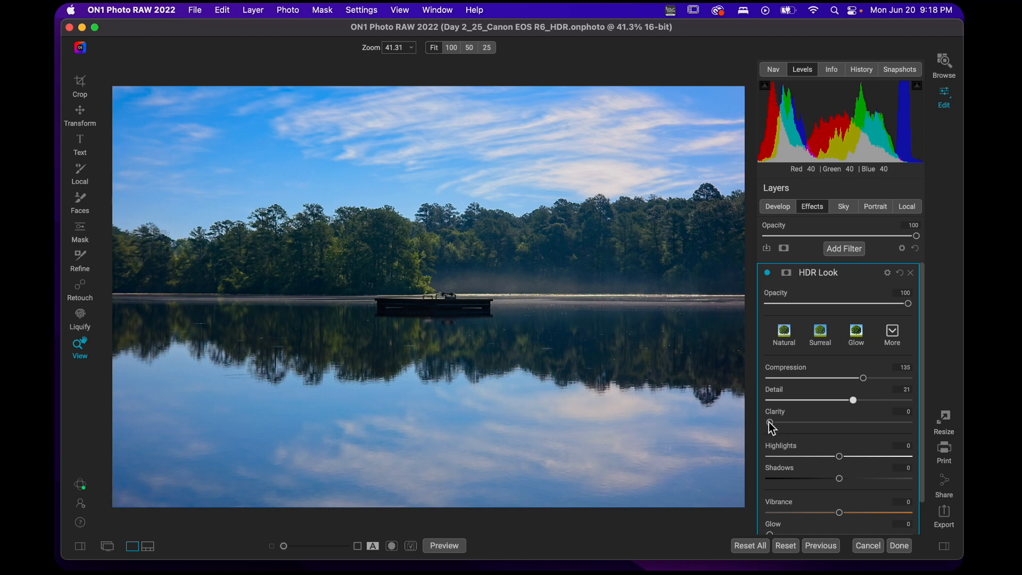
left_click_drag(768, 421, 798, 424)
scroll(821, 442, "down", 2)
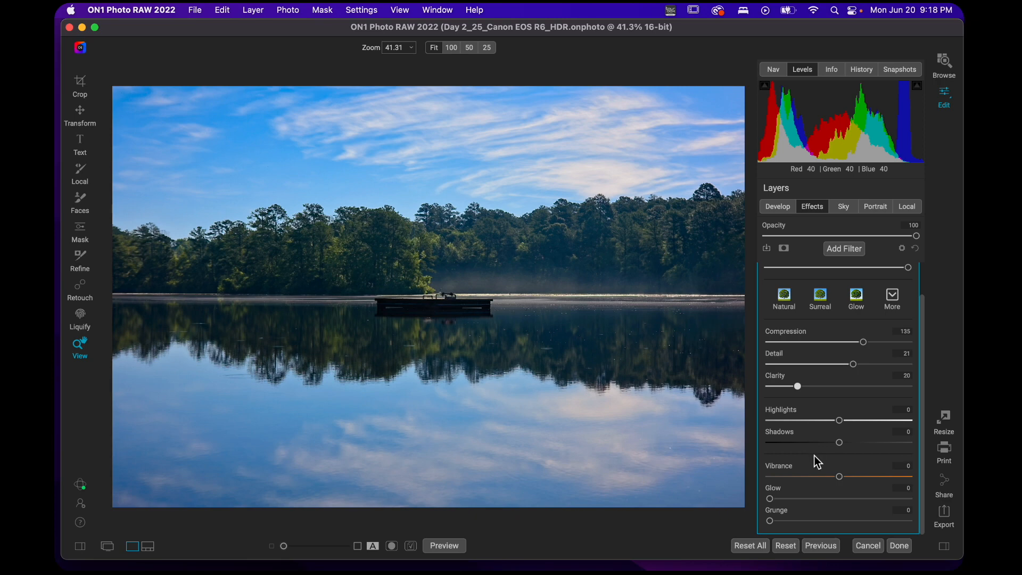
Set the HDR Look filter's Shadows to 9 and Highlights to -55, and try a lower Vibrance before resetting it to 0.
left_click_drag(840, 444, 800, 424)
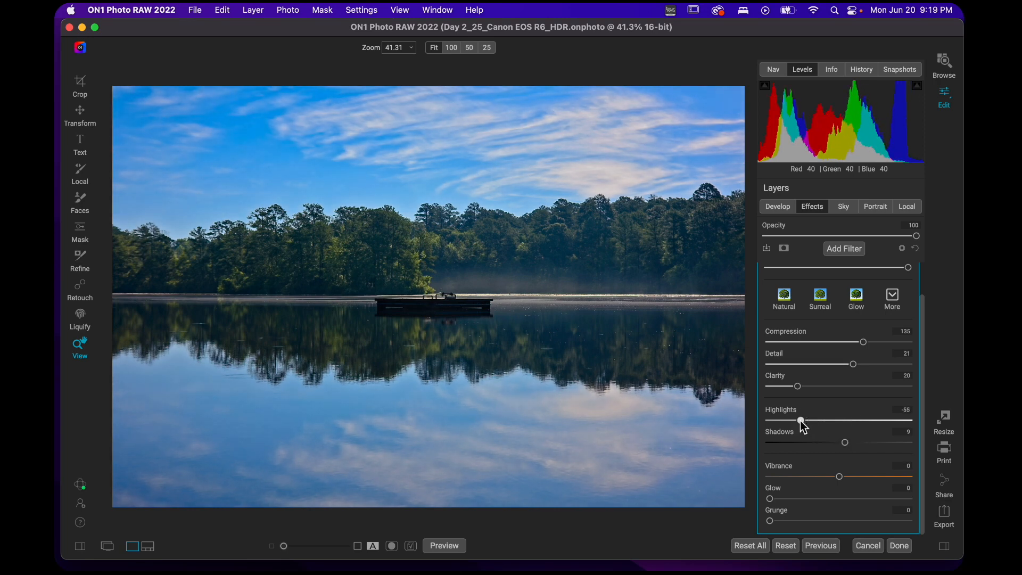
left_click_drag(839, 477, 812, 477)
double_click(812, 477)
left_click_drag(921, 448, 925, 406)
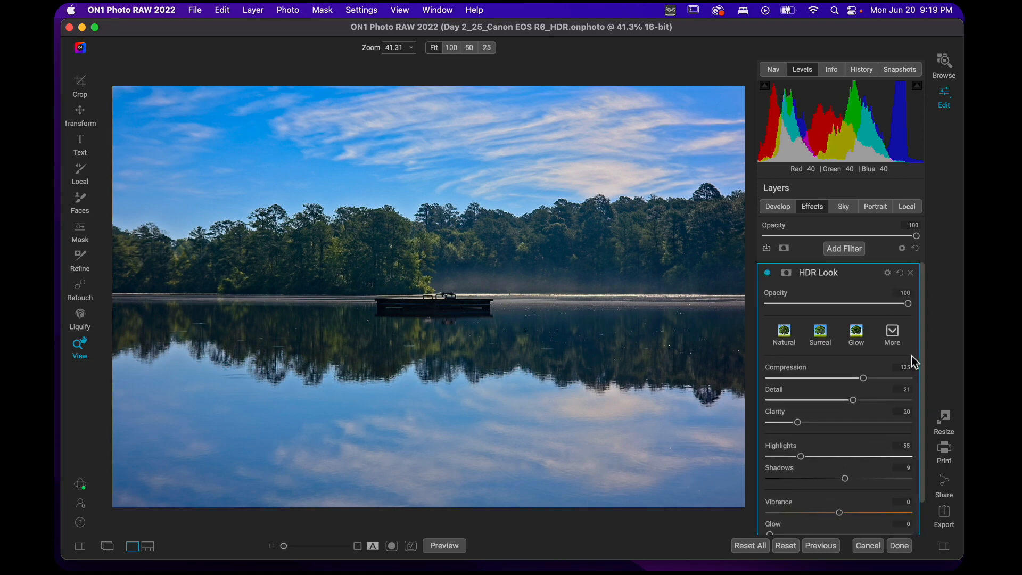
Compare the photo with the HDR Look filter turned off and on.
left_click(816, 277)
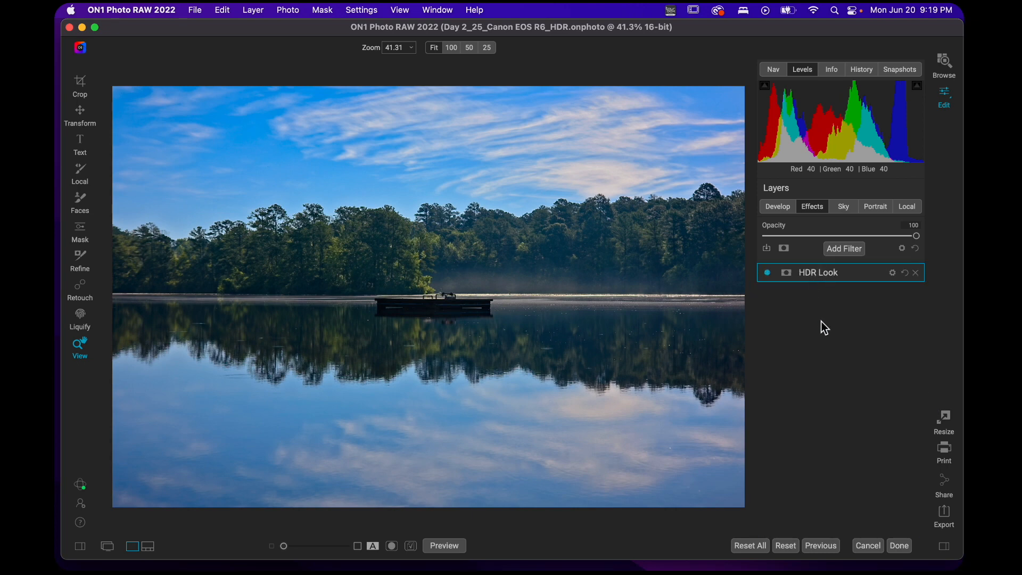
left_click(766, 272)
left_click(767, 272)
left_click(767, 273)
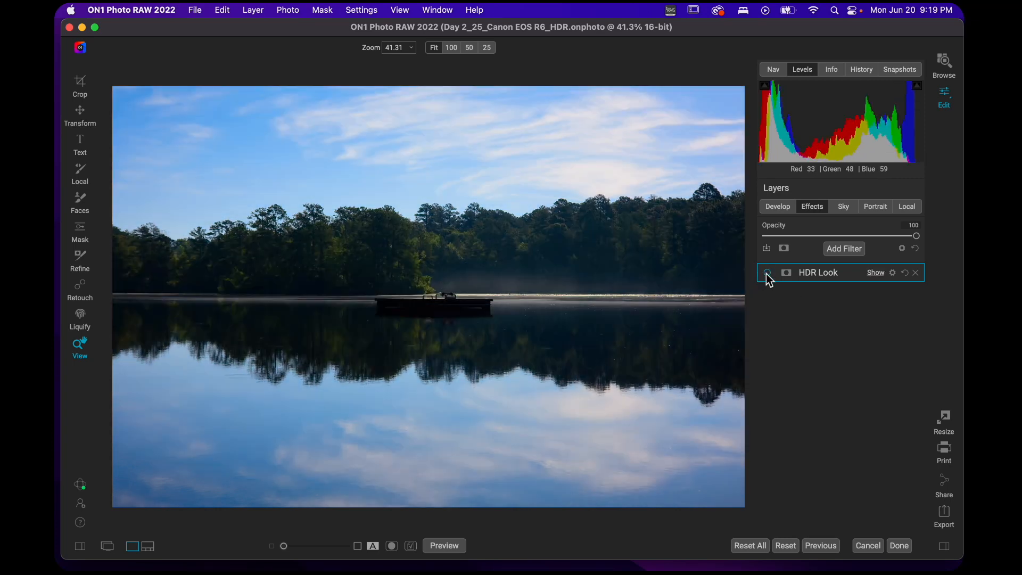
left_click(767, 274)
left_click(803, 277)
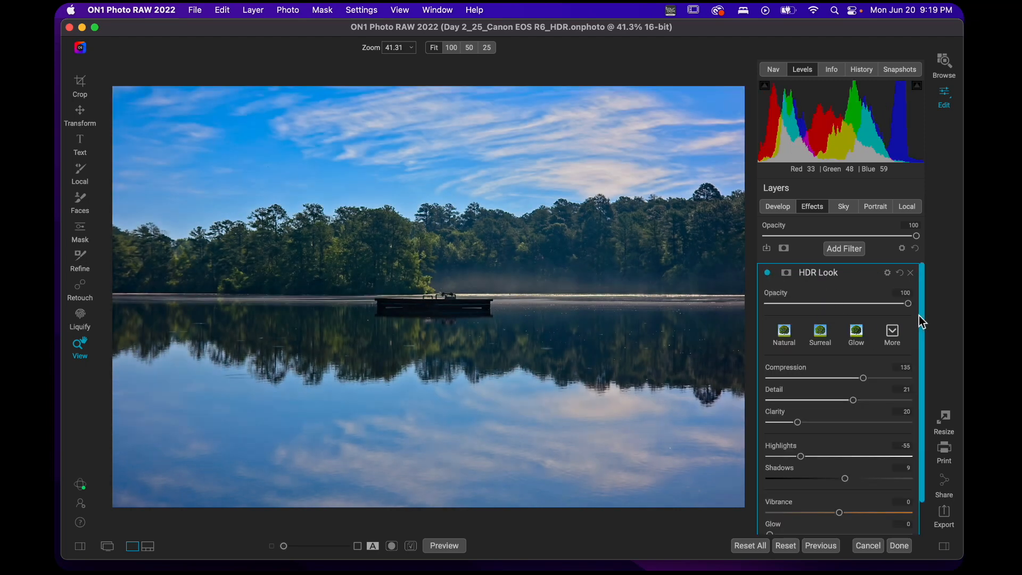
Lower the HDR Look filter's opacity to 37, compare the photo with the filter off and on, and raise the opacity slightly.
left_click_drag(908, 303, 820, 303)
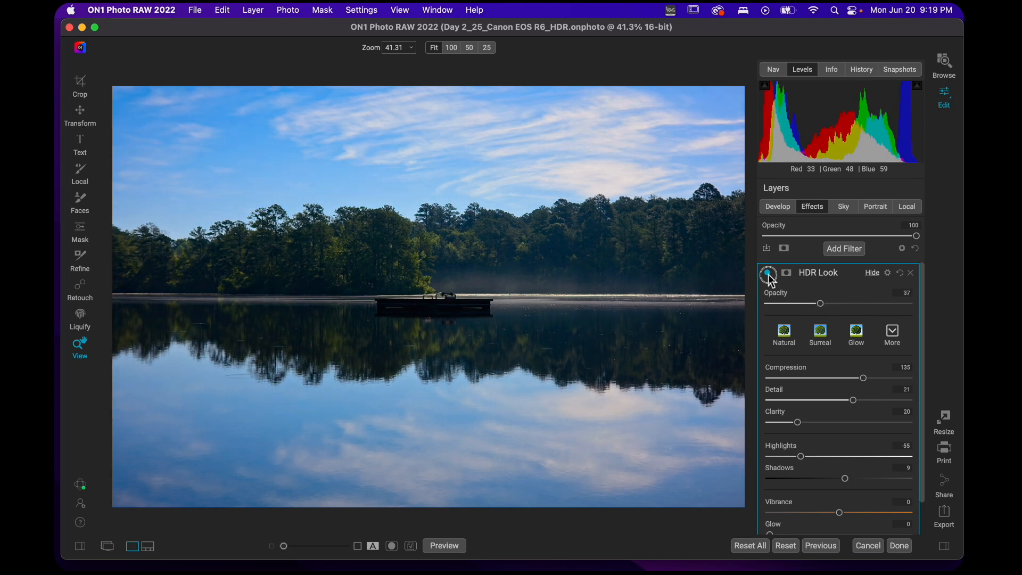
left_click(768, 274)
left_click(767, 274)
left_click(767, 274)
left_click(767, 274)
left_click(767, 273)
left_click(768, 273)
left_click_drag(821, 304, 842, 304)
left_click(810, 275)
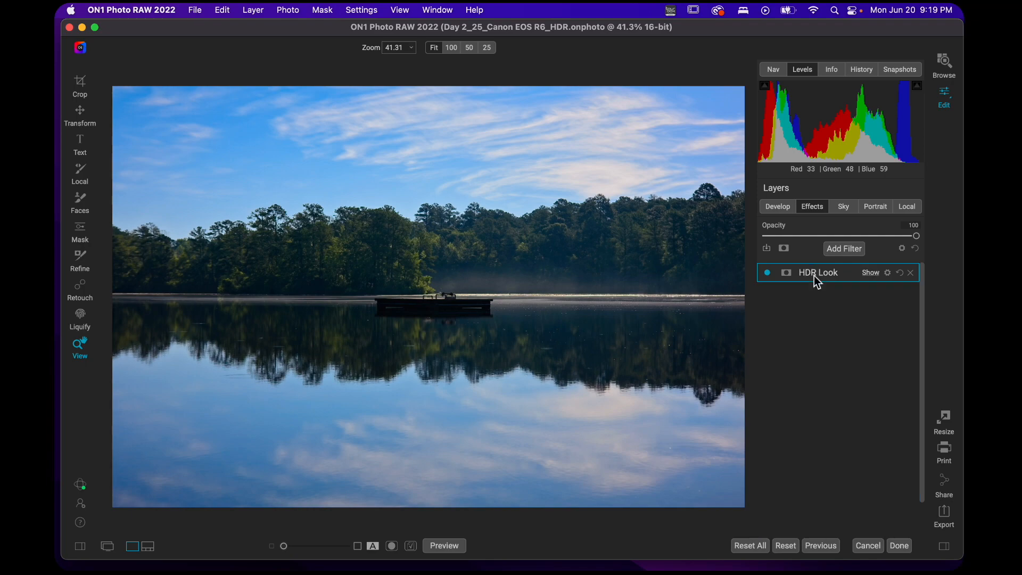
Add a Color Enhancer filter and set its yellow color range to Hue 24, Saturation 28 and Brightness 28.
left_click(834, 252)
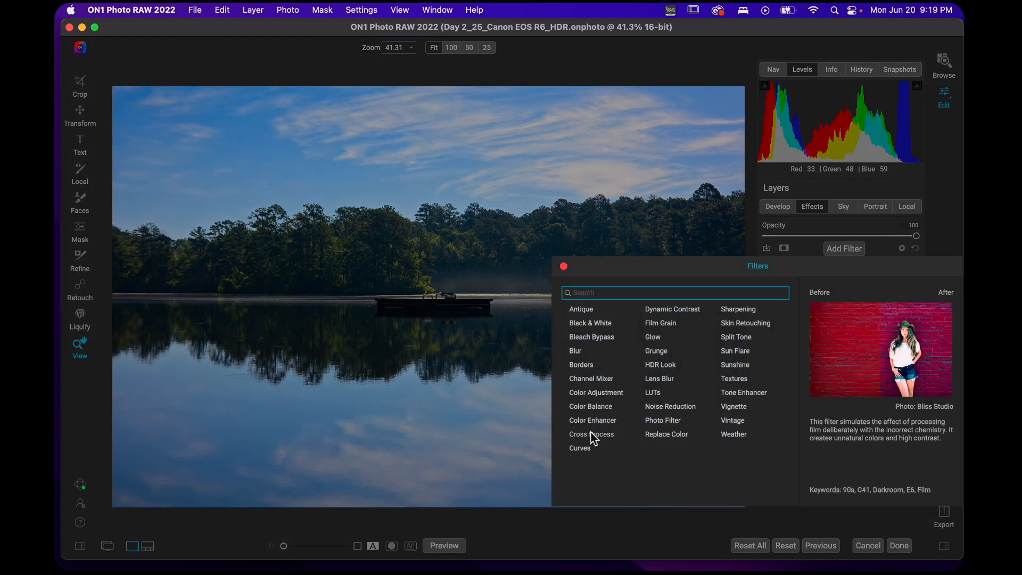
left_click(592, 420)
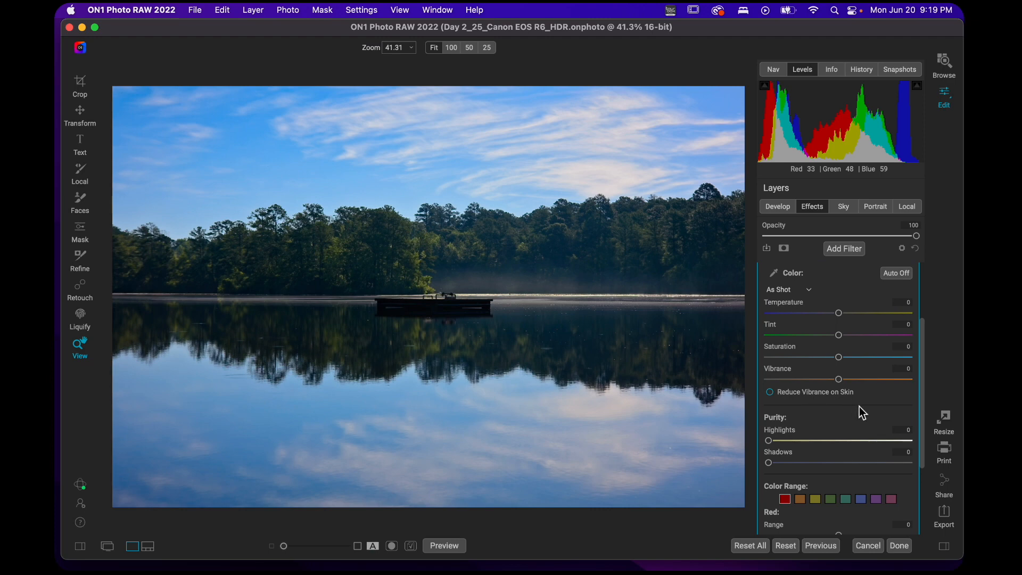
scroll(842, 416, "down", 2)
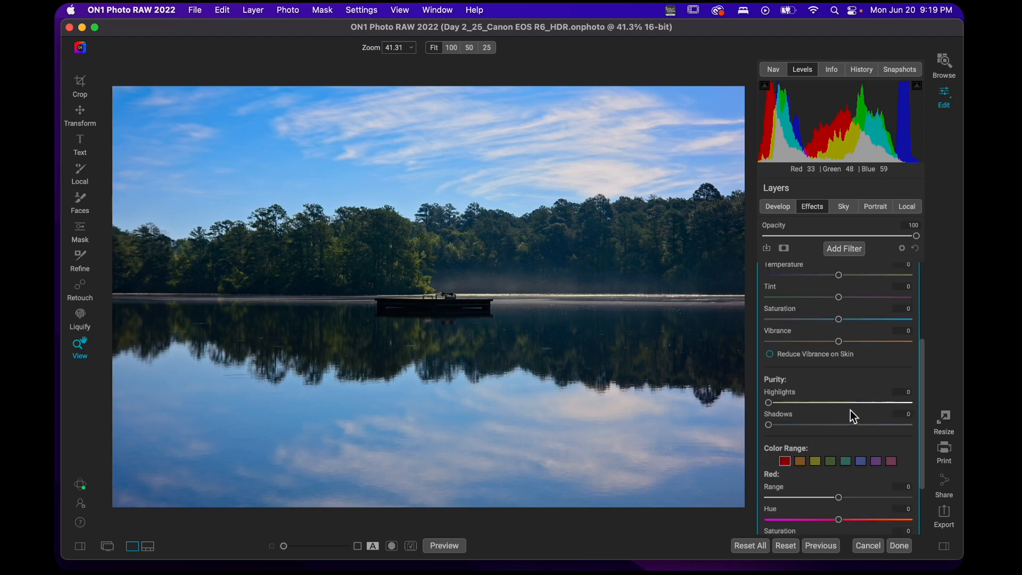
scroll(849, 410, "down", 2)
scroll(850, 409, "down", 2)
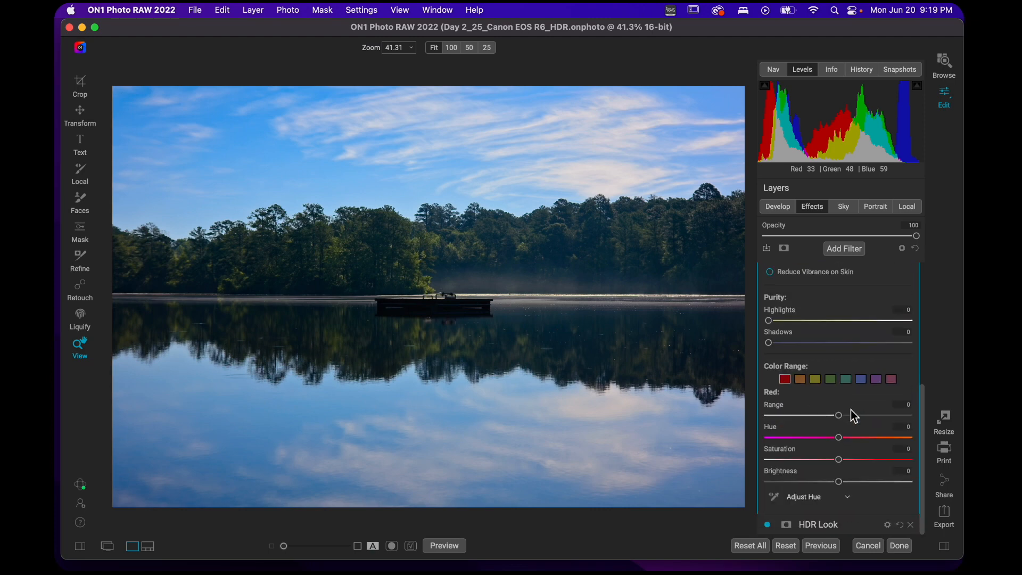
left_click(816, 380)
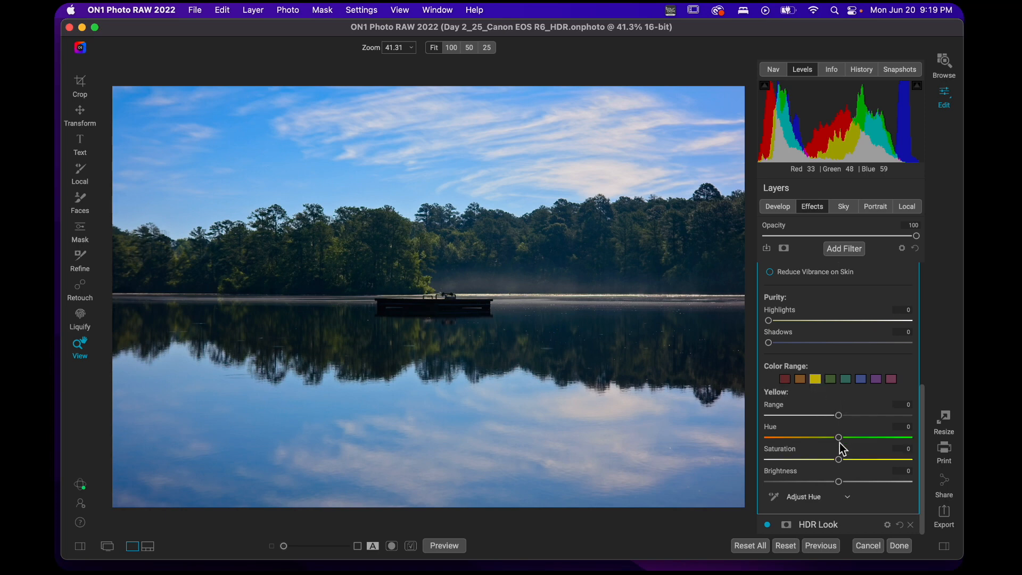
left_click_drag(839, 438, 872, 482)
Set the Color Enhancer's greens to Saturation 36 and Brightness 24, and try the Range control on the greens and yellows.
left_click(830, 381)
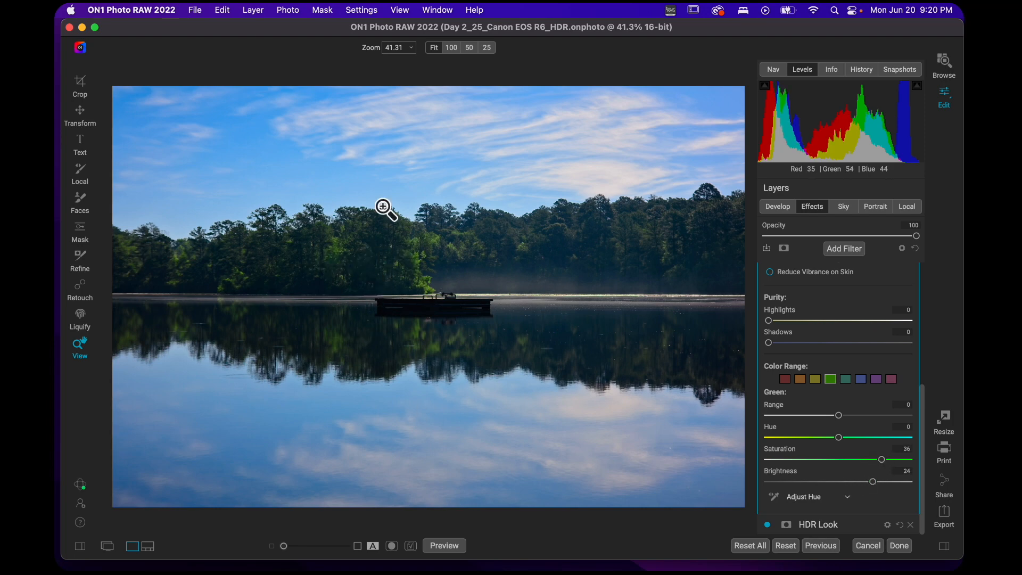
left_click_drag(839, 415, 868, 418)
left_click(815, 379)
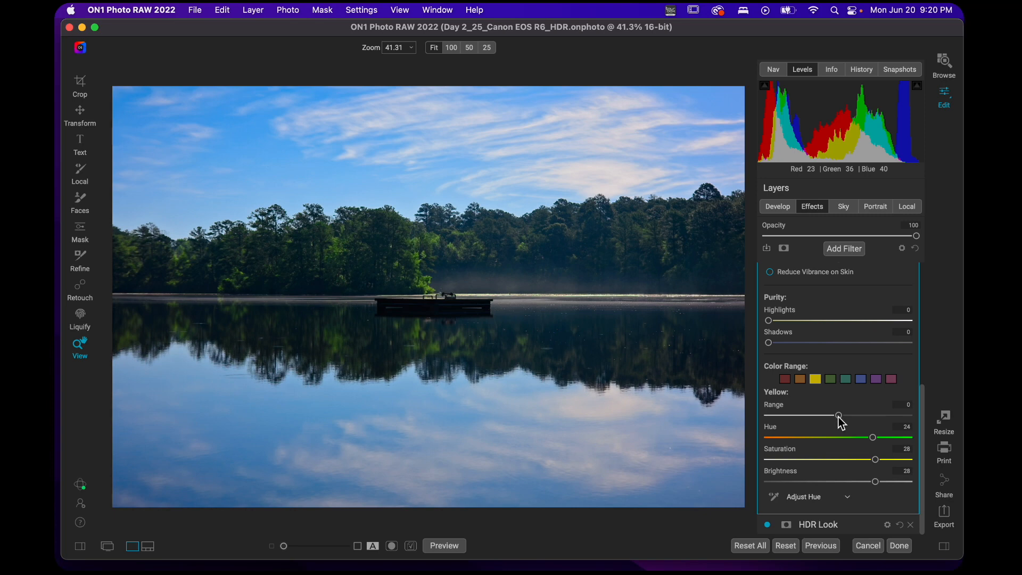
left_click_drag(837, 416, 877, 441)
Set the Color Enhancer's orange color range to Hue 40 and Saturation 38, and collapse the filter's settings.
left_click(798, 378)
left_click_drag(839, 437, 883, 460)
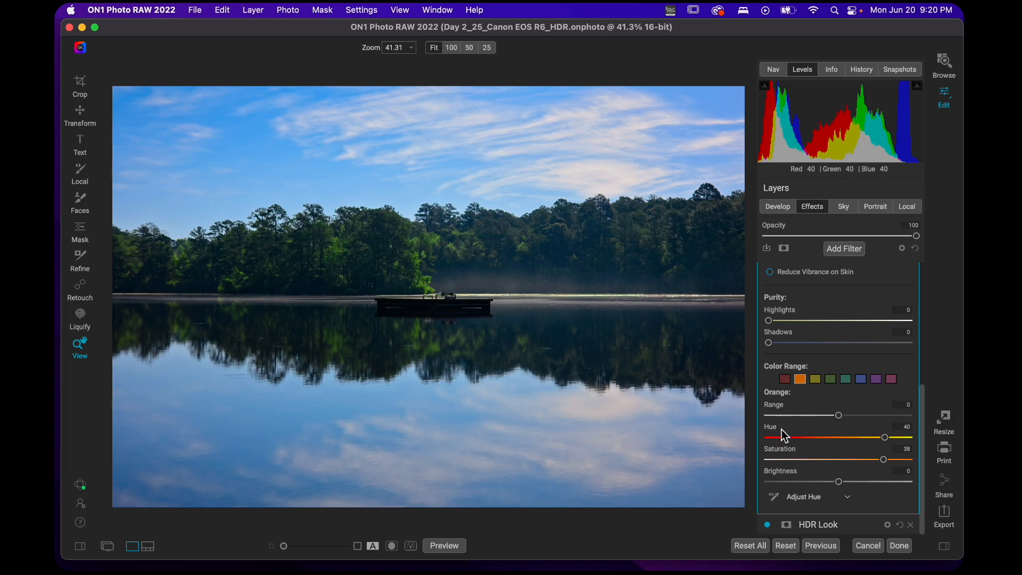
scroll(847, 433, "up", 6)
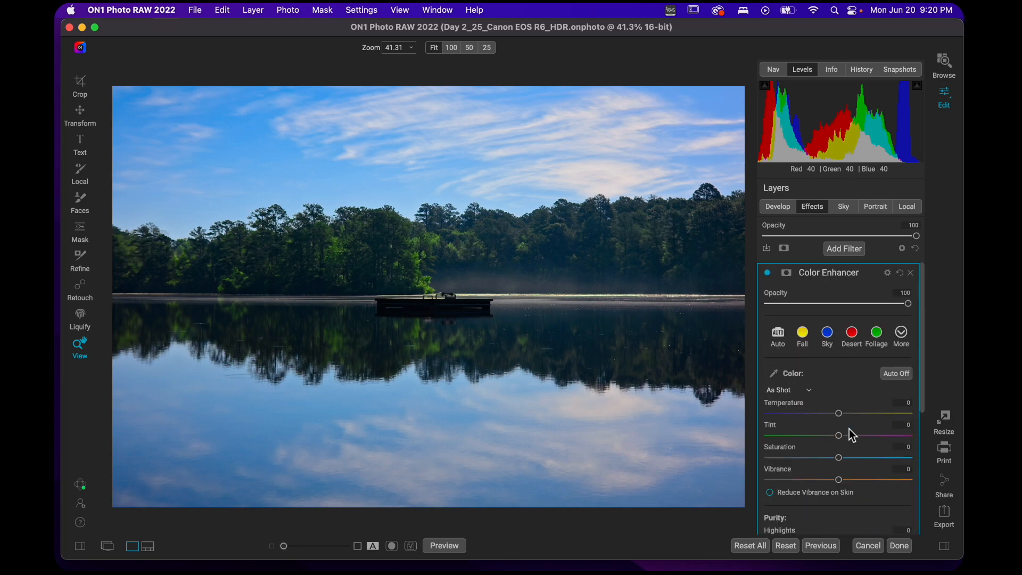
left_click(867, 274)
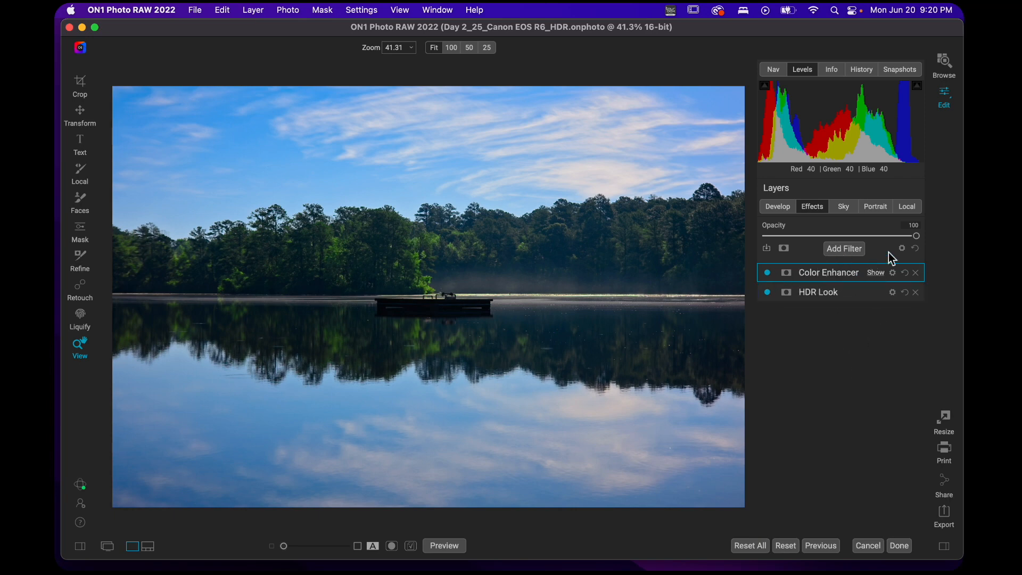
Apply Mask Sky to the local adjustment, invert the mask so the adjustment affects only the sky, and check it in mask view.
left_click(907, 208)
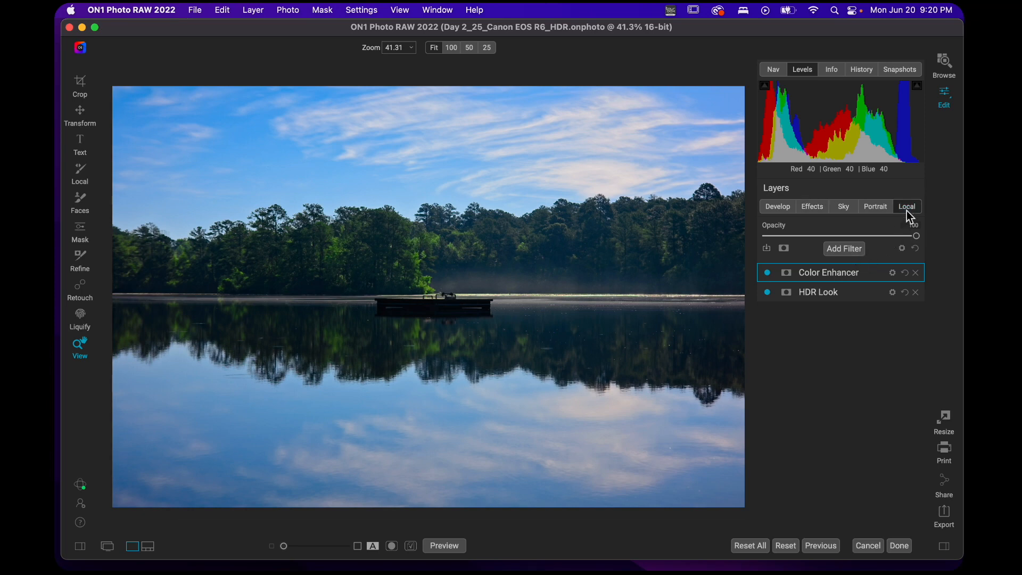
scroll(821, 384, "down", 5)
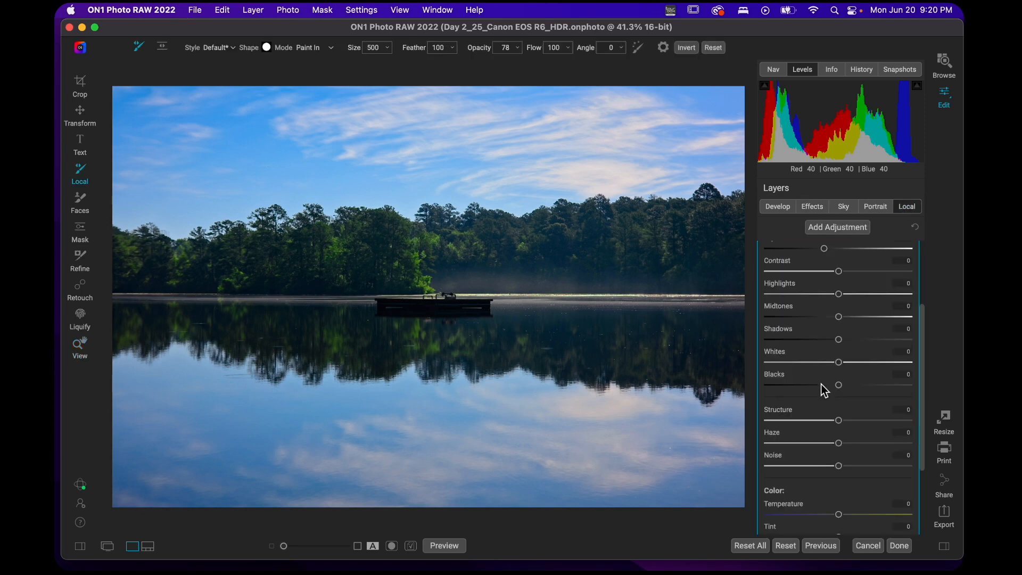
left_click_drag(920, 361, 925, 281)
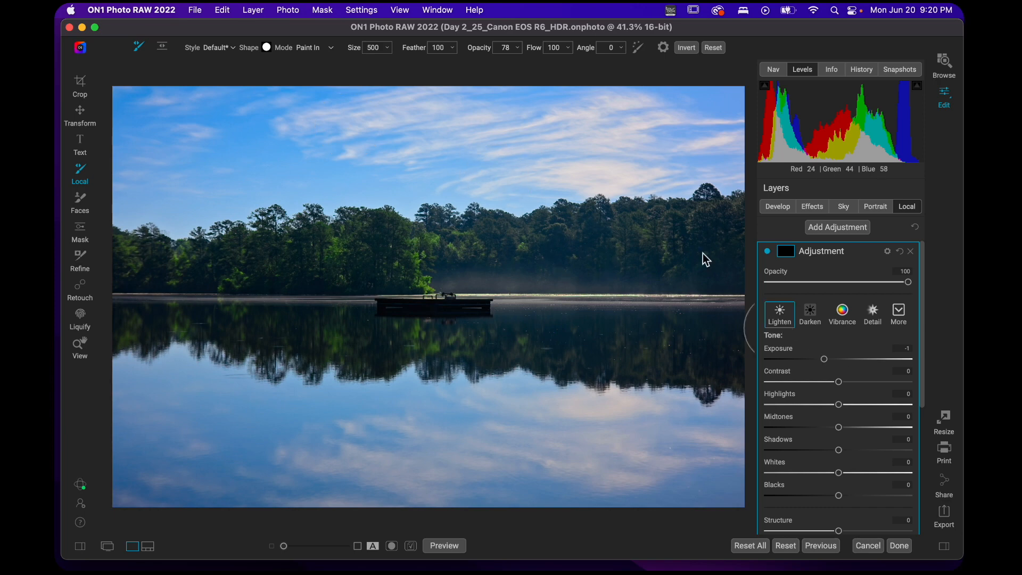
left_click(325, 13)
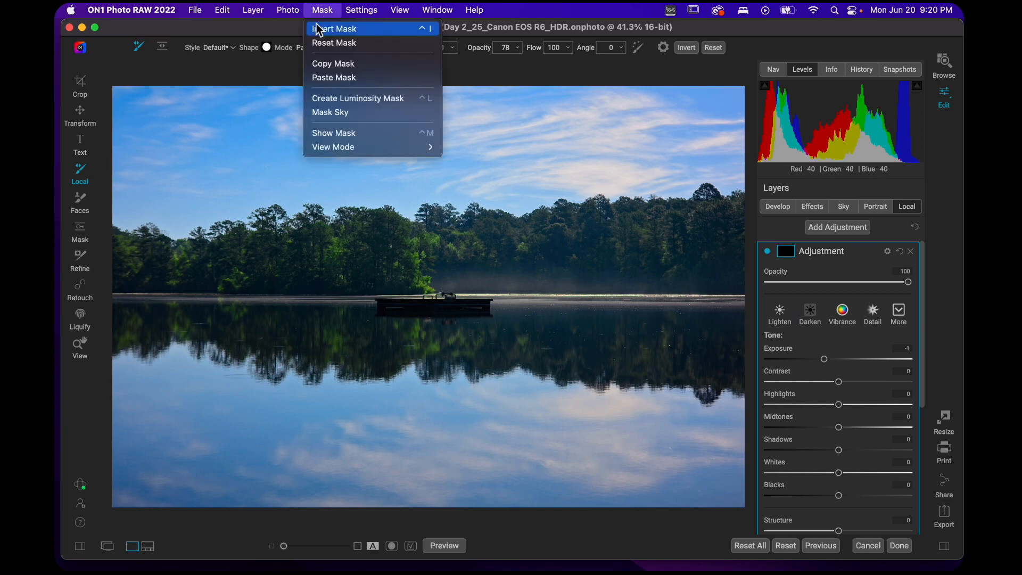
left_click(336, 114)
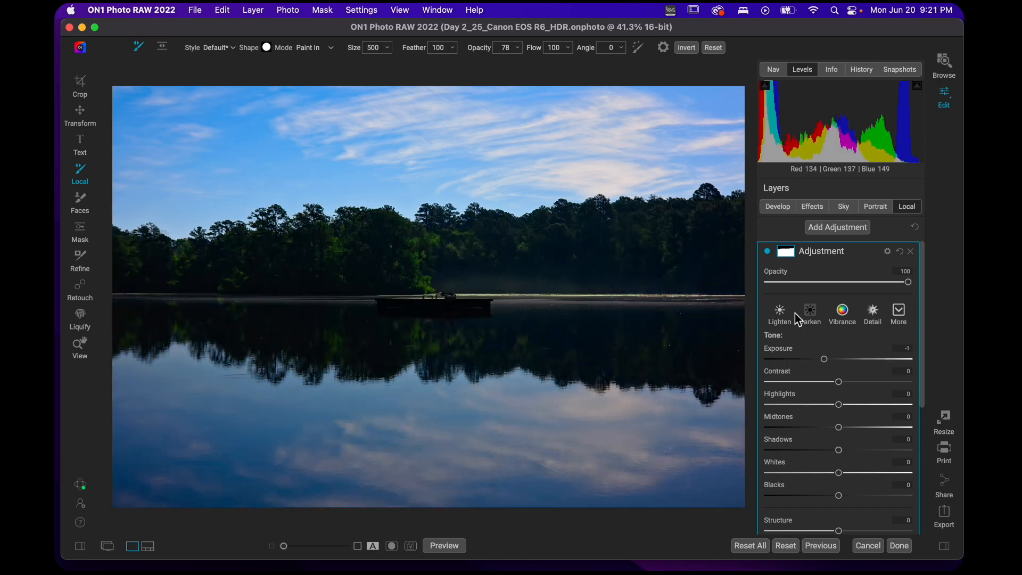
key("super+i")
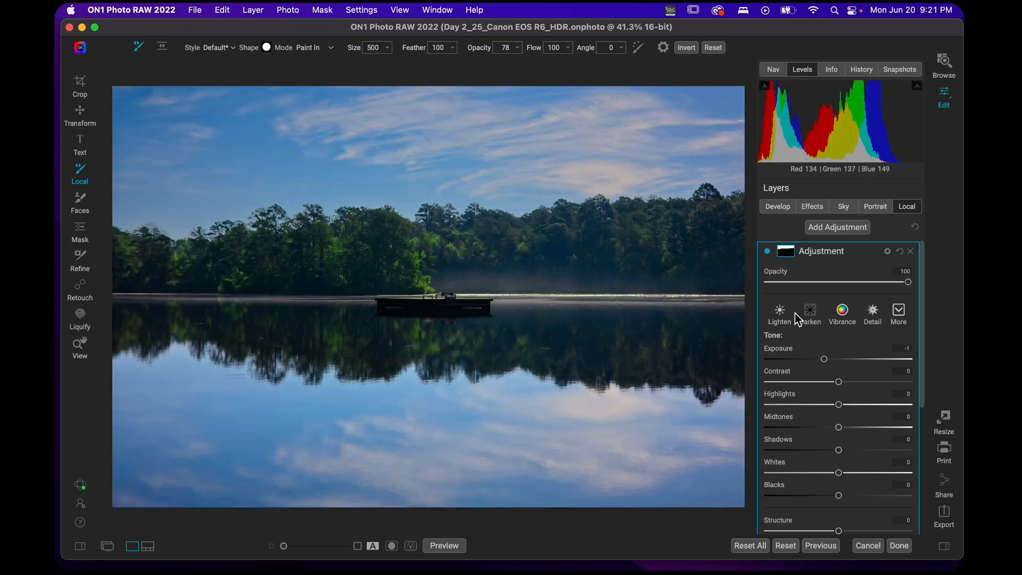
key("super+m")
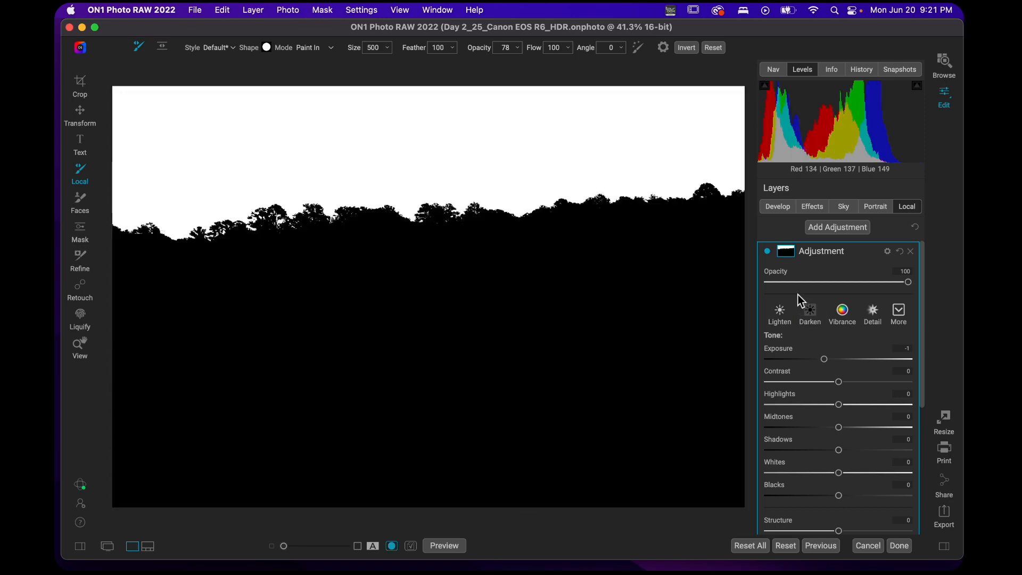
key("super+m")
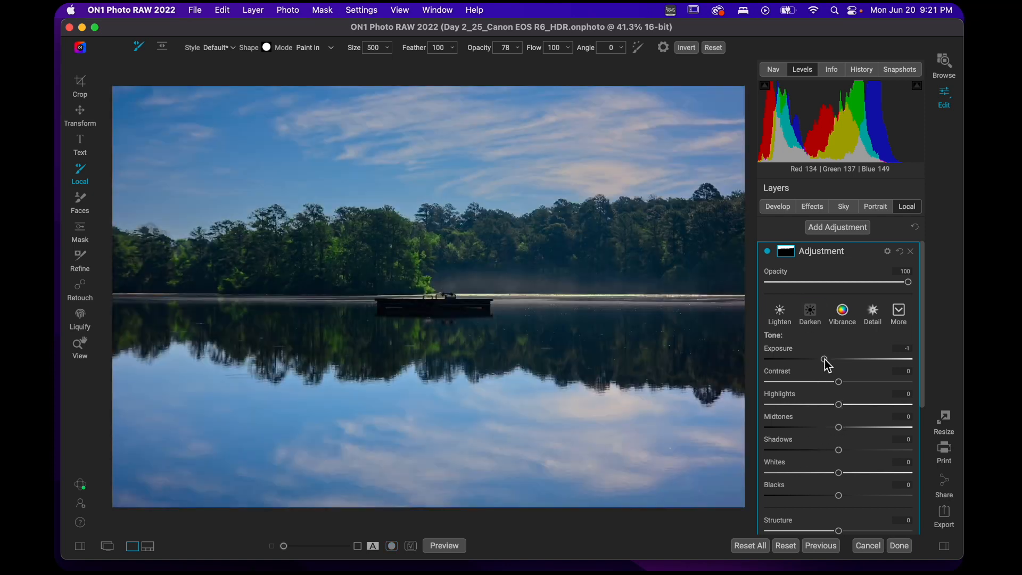
Set the sky adjustment's Exposure to -0.35, Highlights to -29, Vibrance to 31, Saturation to 10 and Haze to -12.
left_click_drag(824, 358, 834, 361)
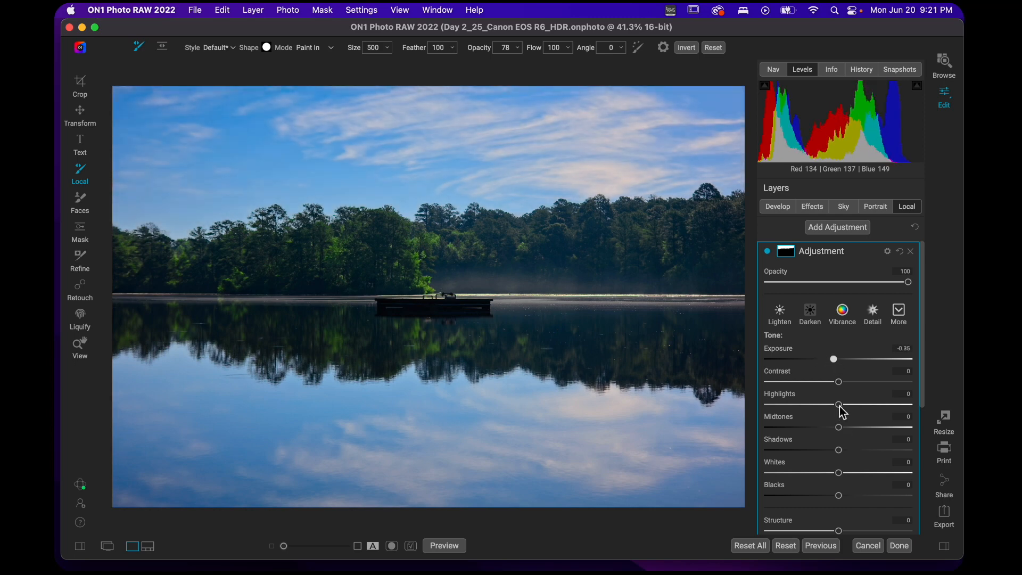
left_click_drag(840, 405, 817, 405)
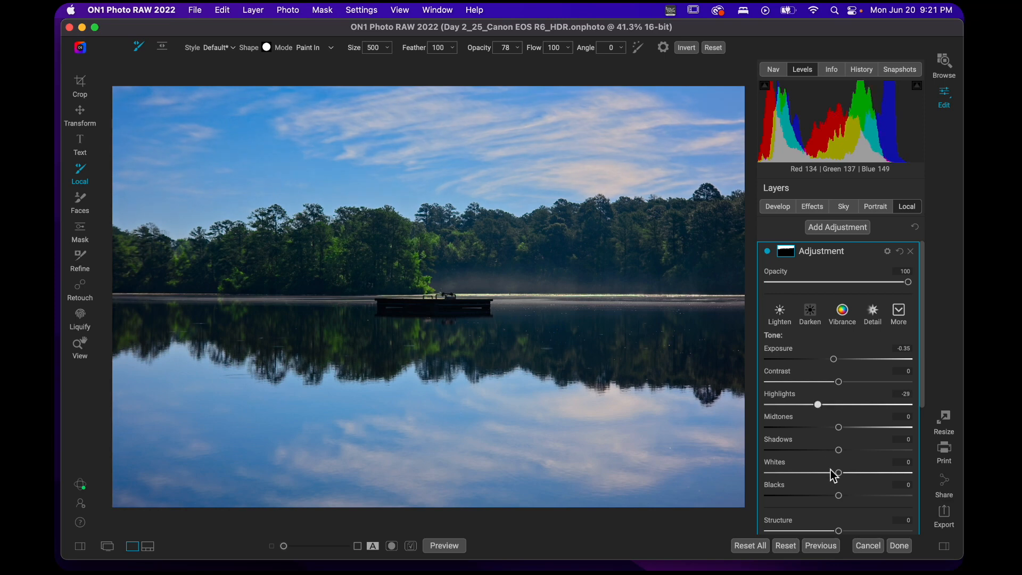
scroll(865, 449, "down", 5)
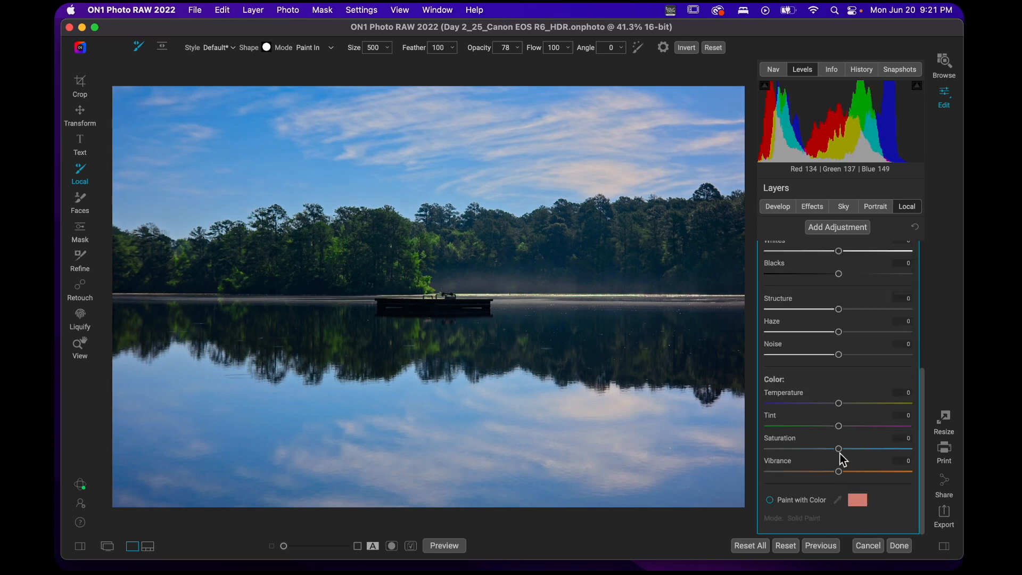
left_click_drag(839, 471, 845, 450)
left_click_drag(840, 336, 833, 338)
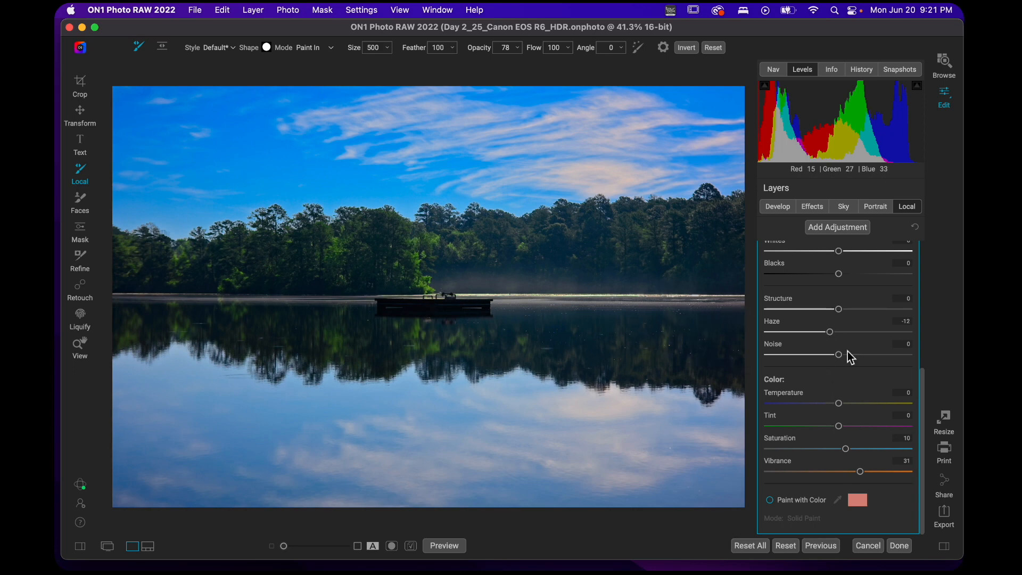
Show the sky adjustment's mask options and feather the mask, settling on a Feather value of 13.
left_click_drag(920, 414, 915, 257)
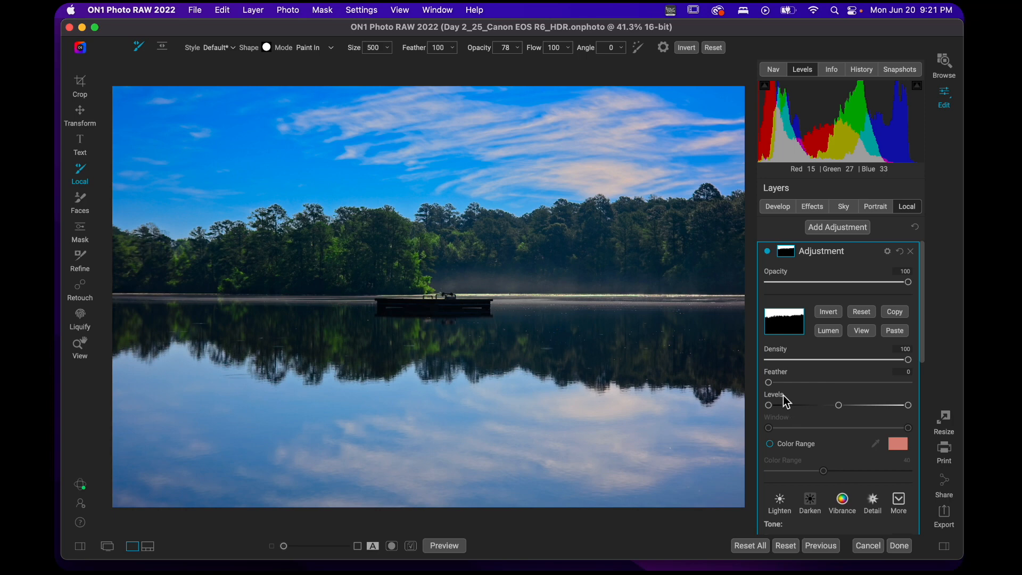
left_click_drag(768, 382, 802, 390)
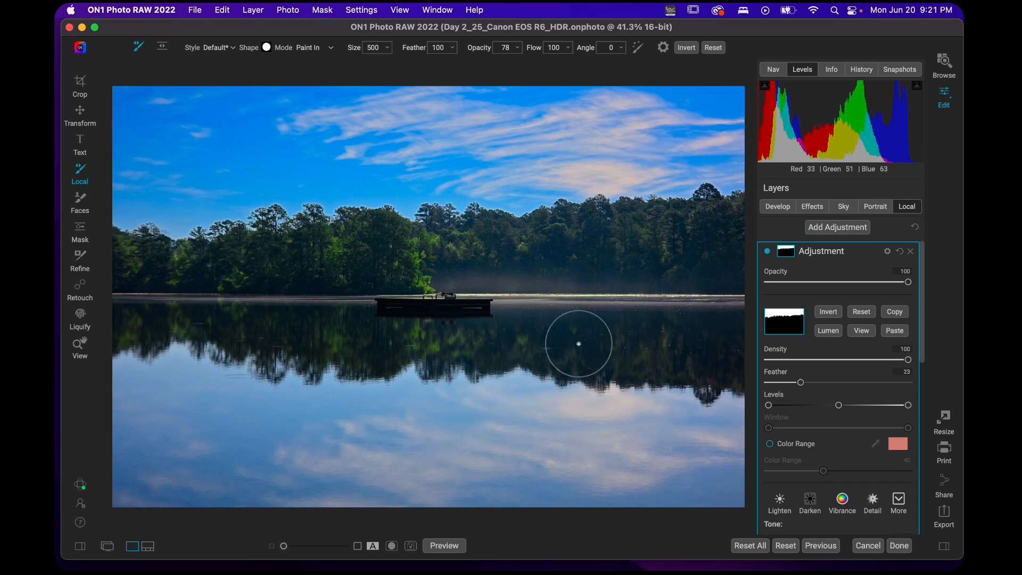
left_click_drag(797, 387, 789, 388)
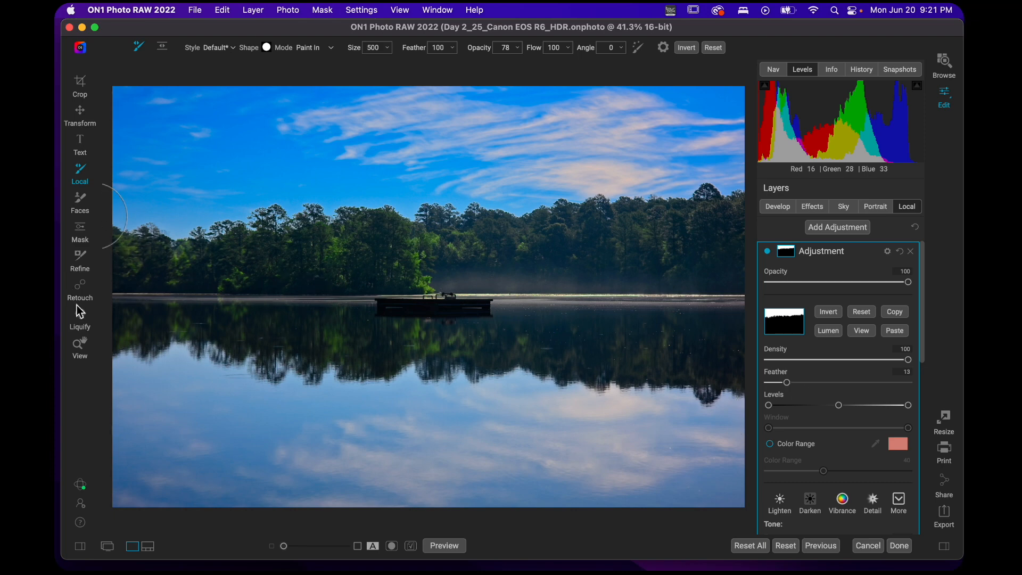
Refine the sky mask's edge along the treetops in the left part of the photo with the Refine brush at size 60.
left_click(85, 259)
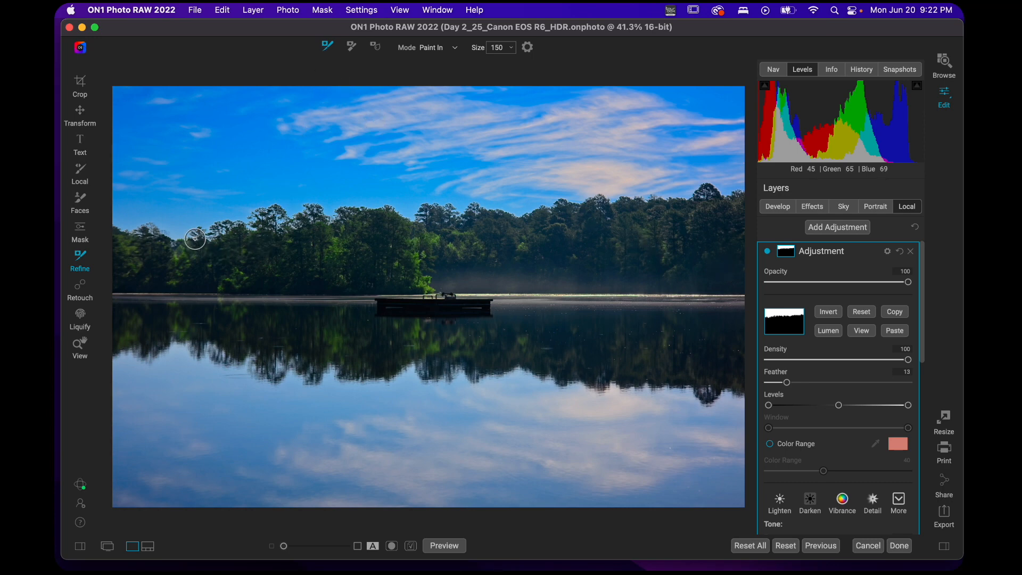
key("super+1")
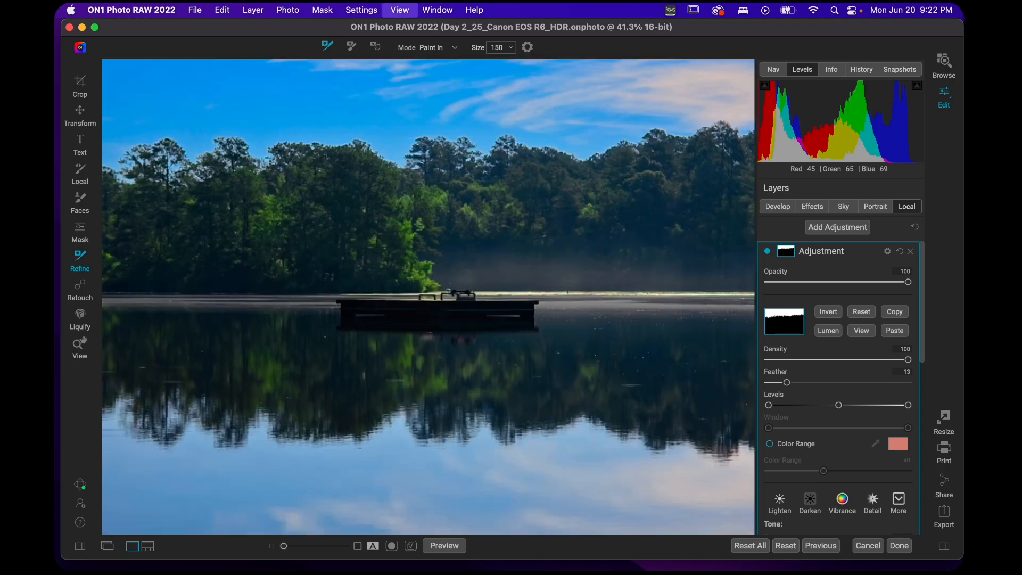
key("space")
mouse_move(193, 144)
left_mouse_down()
mouse_move(233, 185)
mouse_move(645, 301)
left_mouse_up()
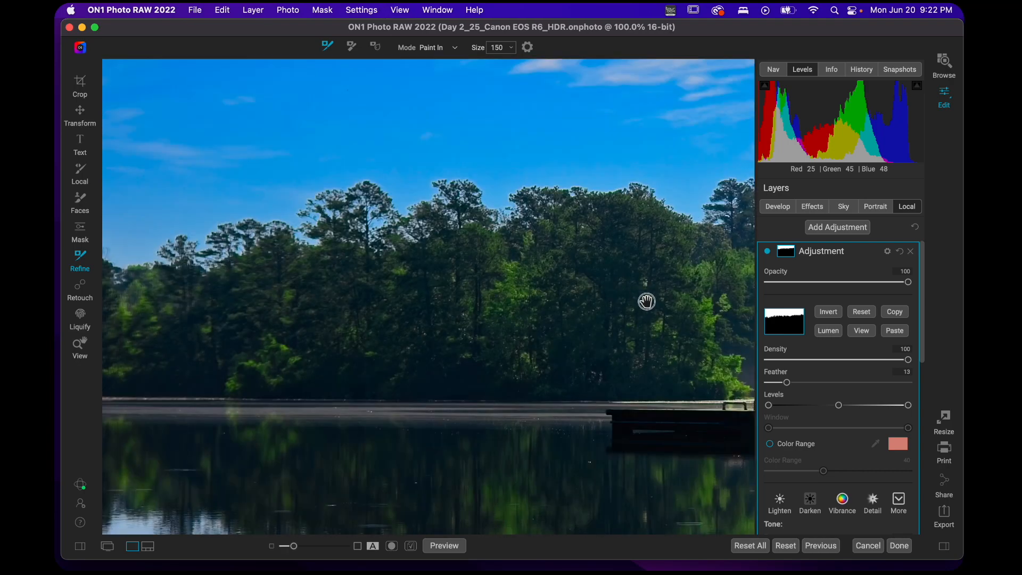
key("bracketleft")
key("bracketleft")
key("bracketleft")
key("bracketleft")
key("bracketleft")
key("bracketleft")
key("bracketleft")
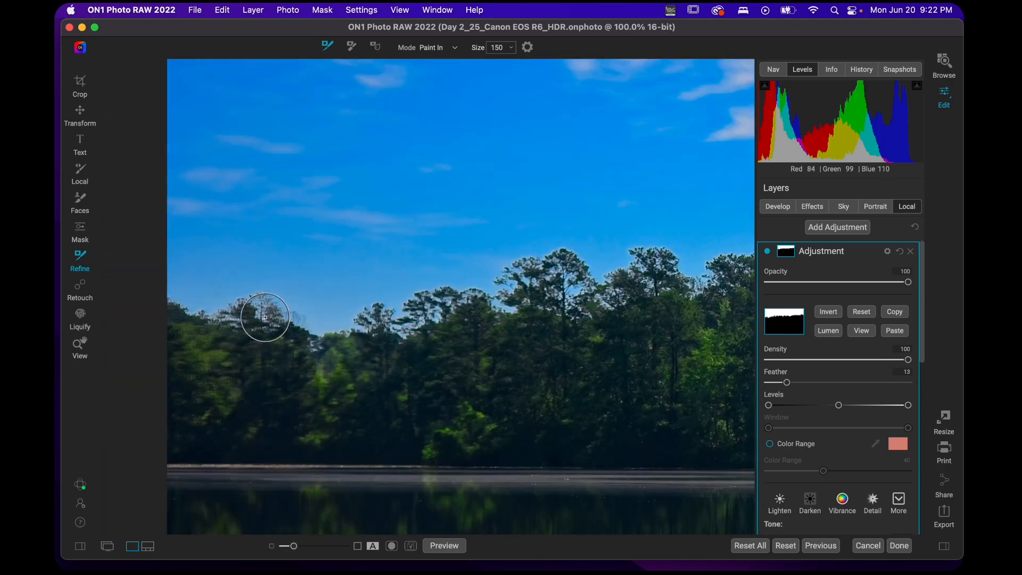
key("bracketleft")
key("bracketleft")
mouse_move(268, 317)
left_mouse_down()
mouse_move(264, 306)
mouse_move(172, 300)
left_mouse_up()
mouse_move(331, 333)
left_mouse_down()
mouse_move(366, 330)
mouse_move(372, 312)
mouse_move(405, 330)
mouse_move(422, 298)
mouse_move(432, 309)
mouse_move(425, 320)
mouse_move(441, 297)
mouse_move(458, 309)
mouse_move(441, 290)
mouse_move(418, 301)
mouse_move(449, 309)
mouse_move(399, 314)
left_mouse_up()
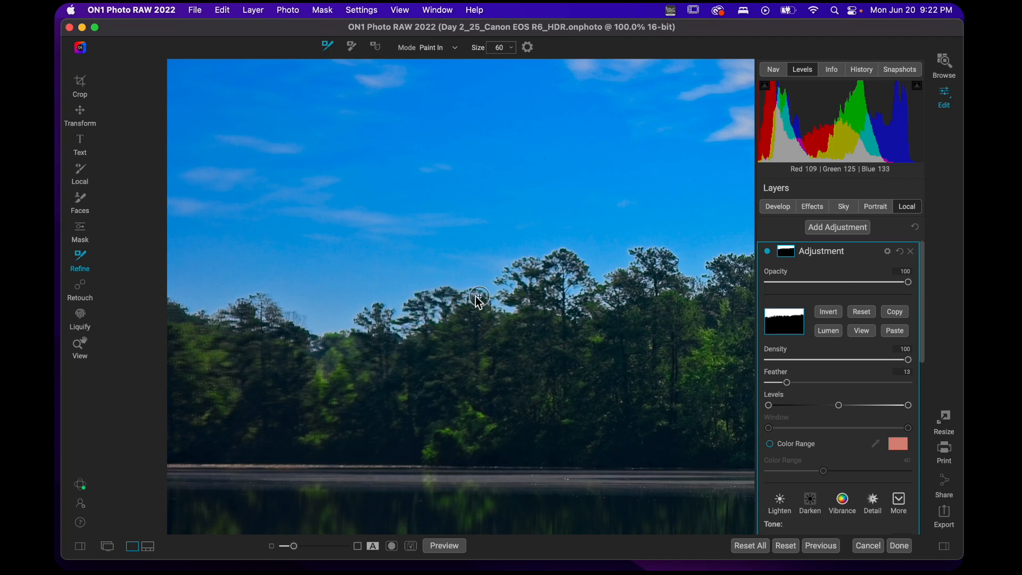
mouse_move(460, 300)
left_mouse_down()
mouse_move(510, 308)
mouse_move(496, 292)
mouse_move(502, 274)
mouse_move(513, 266)
mouse_move(512, 288)
mouse_move(536, 259)
mouse_move(541, 277)
mouse_move(534, 271)
mouse_move(527, 292)
mouse_move(575, 314)
left_mouse_up()
left_click_drag(557, 258, 676, 268)
Continue refining the sky mask's edge along the treetops across the middle and right part of the photo.
left_click_drag(608, 340, 319, 345)
mouse_move(352, 277)
left_mouse_down()
mouse_move(399, 264)
mouse_move(677, 270)
mouse_move(312, 295)
left_mouse_up()
mouse_move(382, 261)
left_mouse_down()
mouse_move(399, 270)
mouse_move(744, 244)
left_mouse_up()
left_click_drag(611, 330, 250, 257)
mouse_move(369, 223)
left_mouse_down()
mouse_move(415, 172)
mouse_move(616, 165)
left_mouse_up()
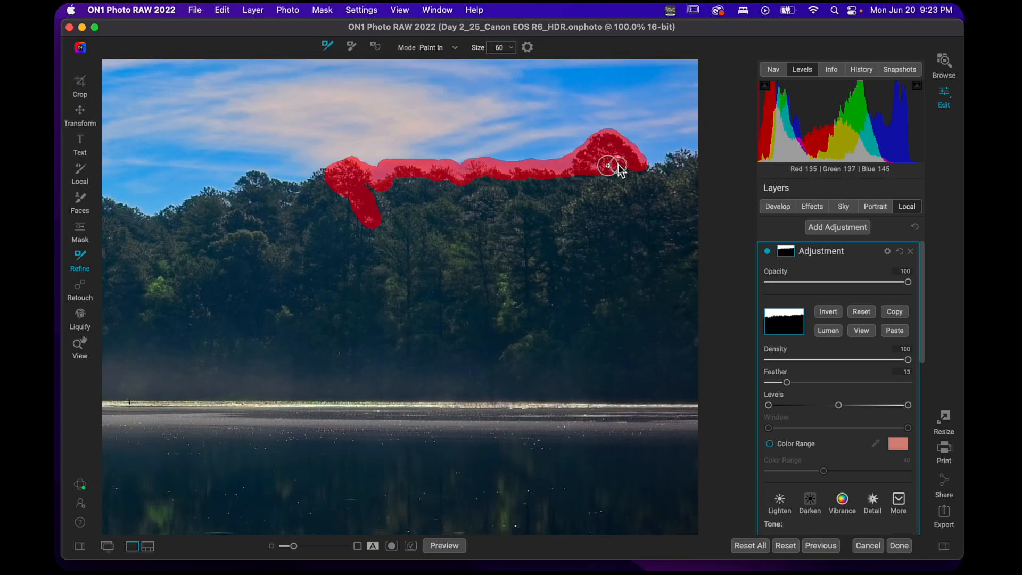
left_click_drag(674, 343, 405, 352)
key("super+0")
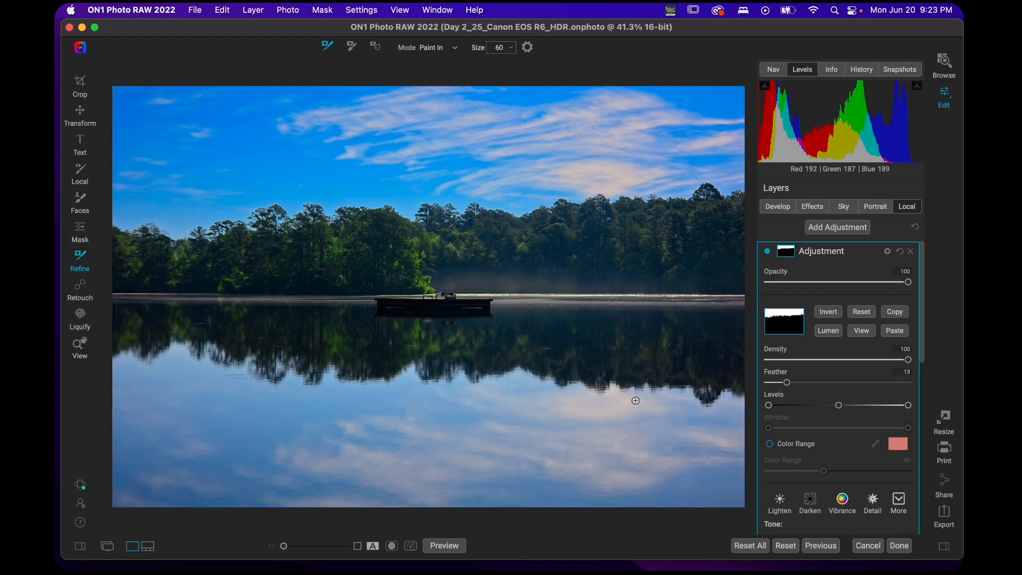
Collapse the finished sky adjustment and add a new local adjustment with an empty mask.
scroll(833, 408, "down", 5)
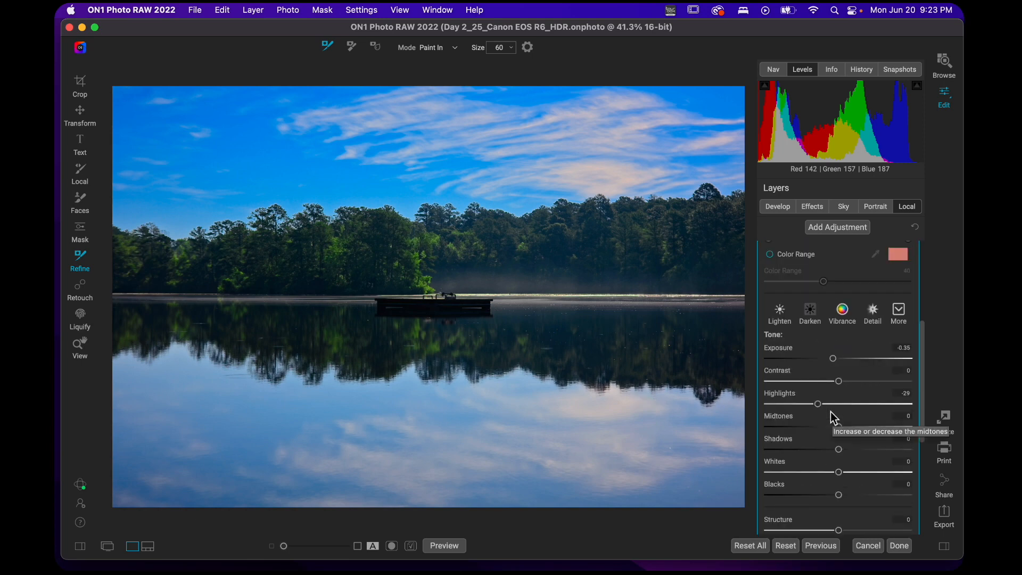
scroll(844, 392, "up", 5)
left_click(823, 253)
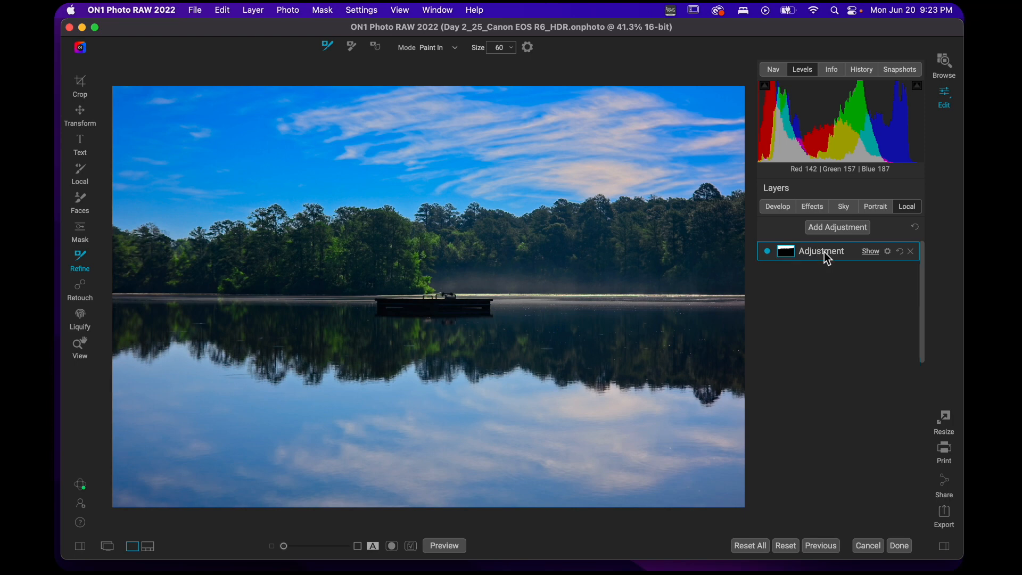
left_click(826, 227)
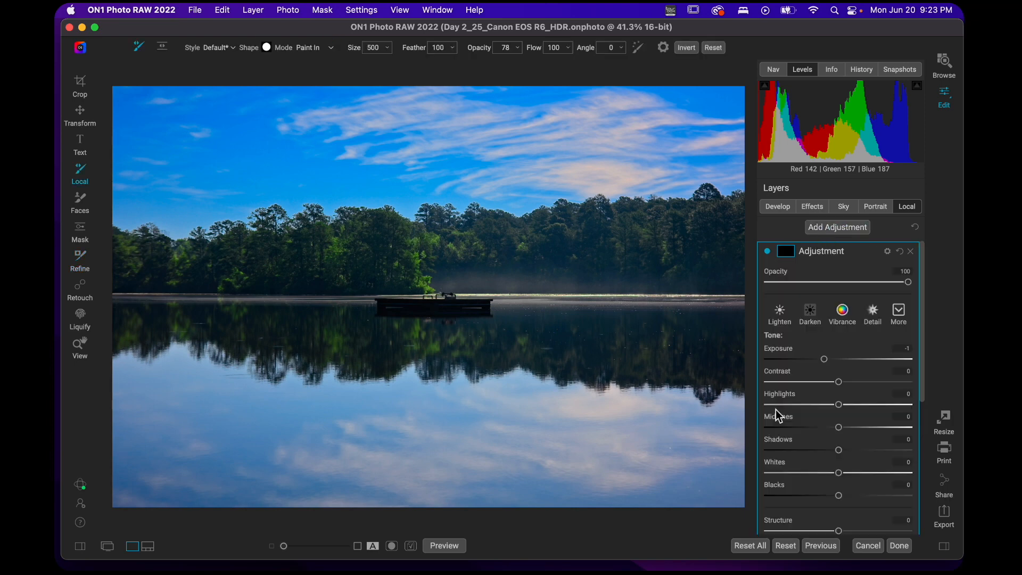
Mask the new adjustment with a Masking Bug centred on the dock, using the Edges shape and shrinking it tightly around the dock.
scroll(775, 410, "down", 3)
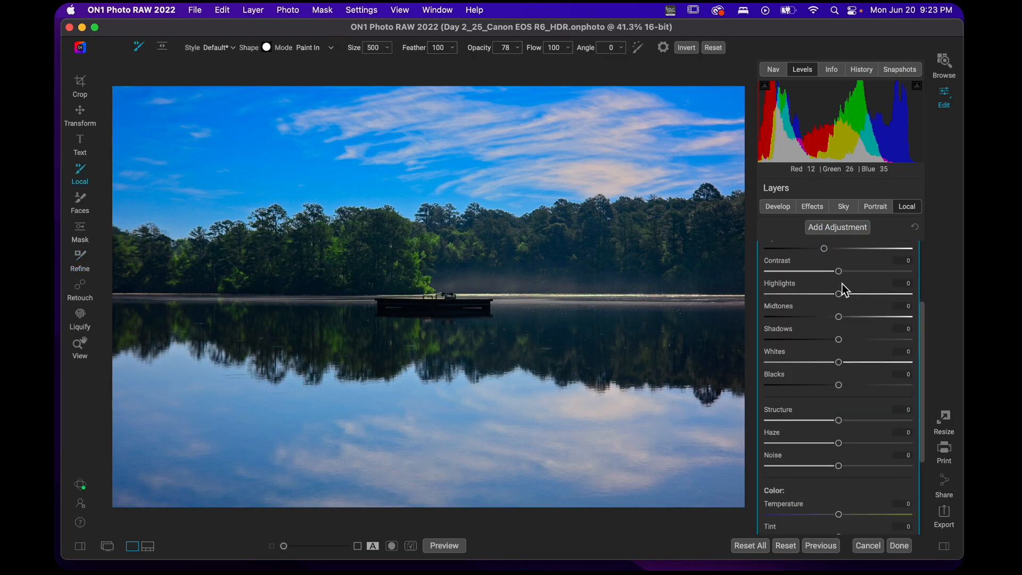
key("shift+b")
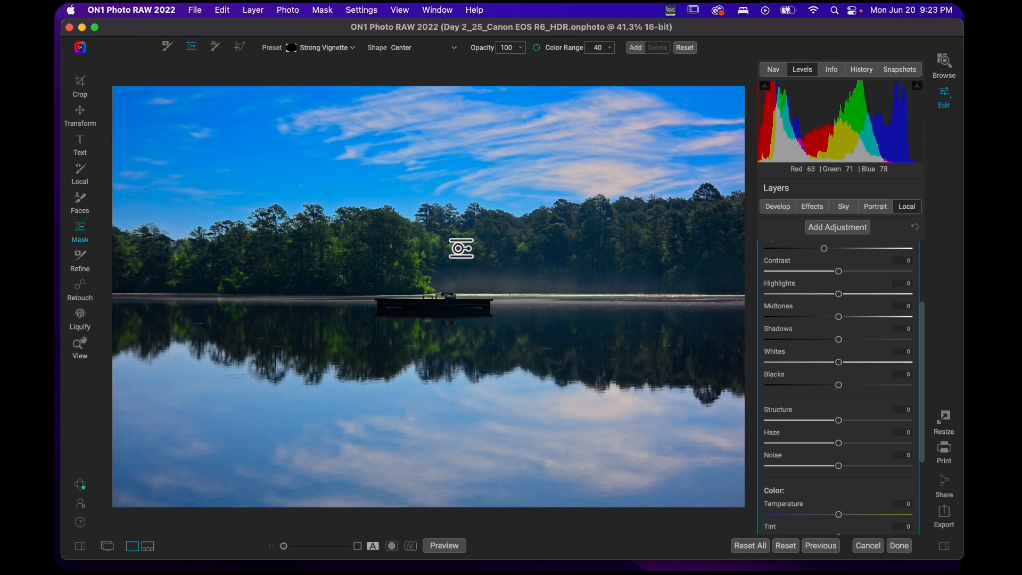
left_click(431, 306)
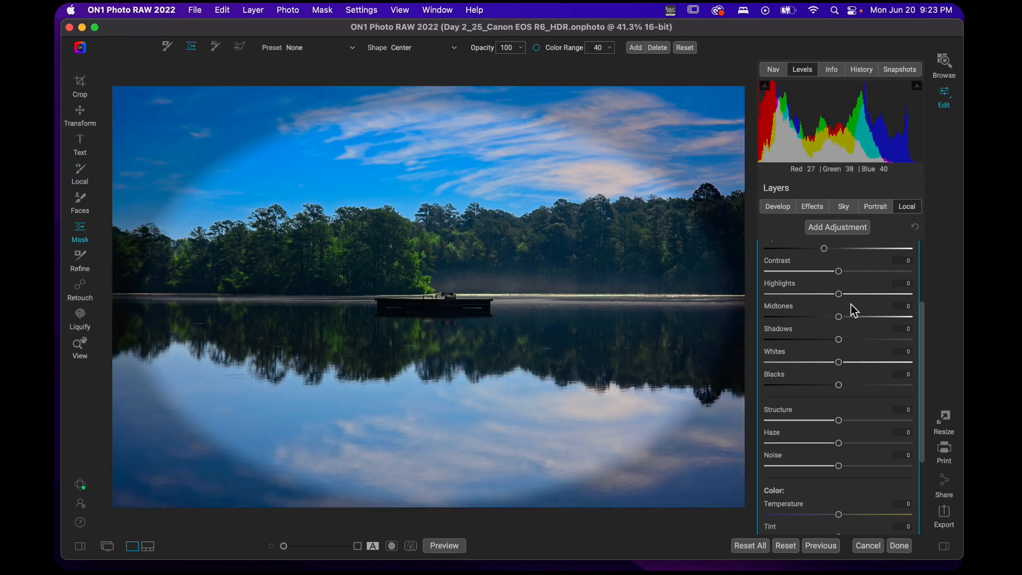
left_click(410, 48)
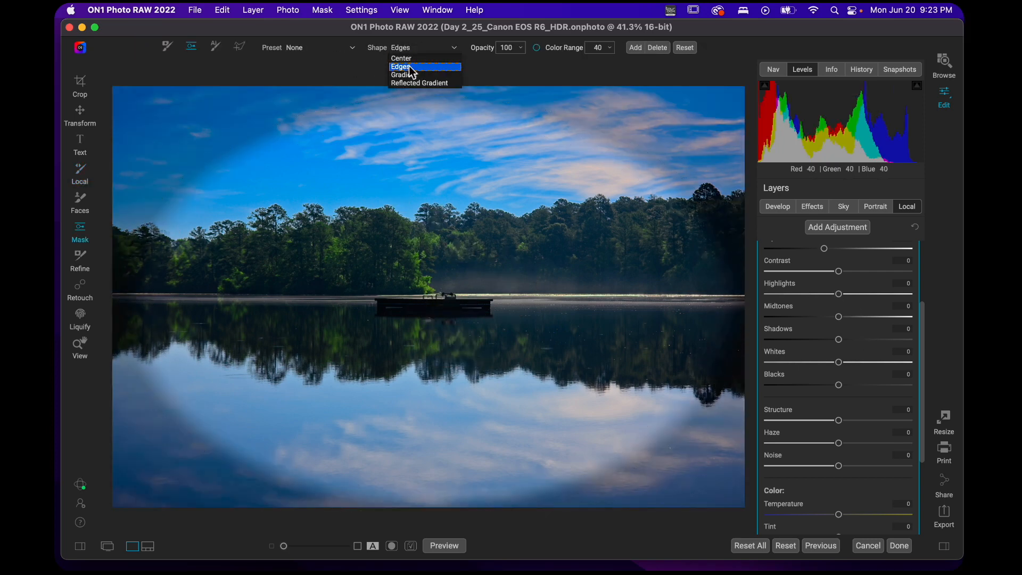
left_click(413, 66)
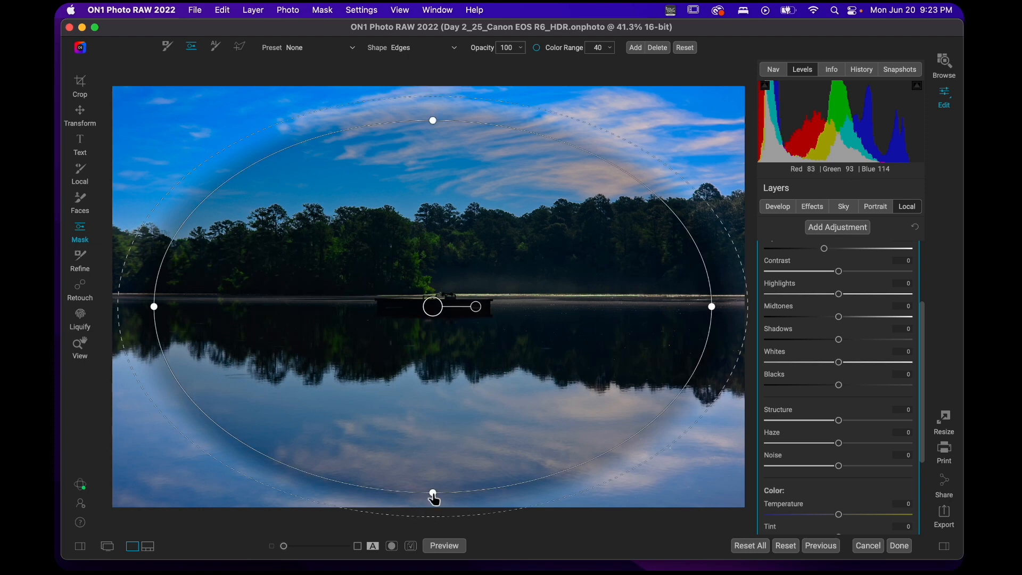
left_click_drag(432, 493, 433, 381)
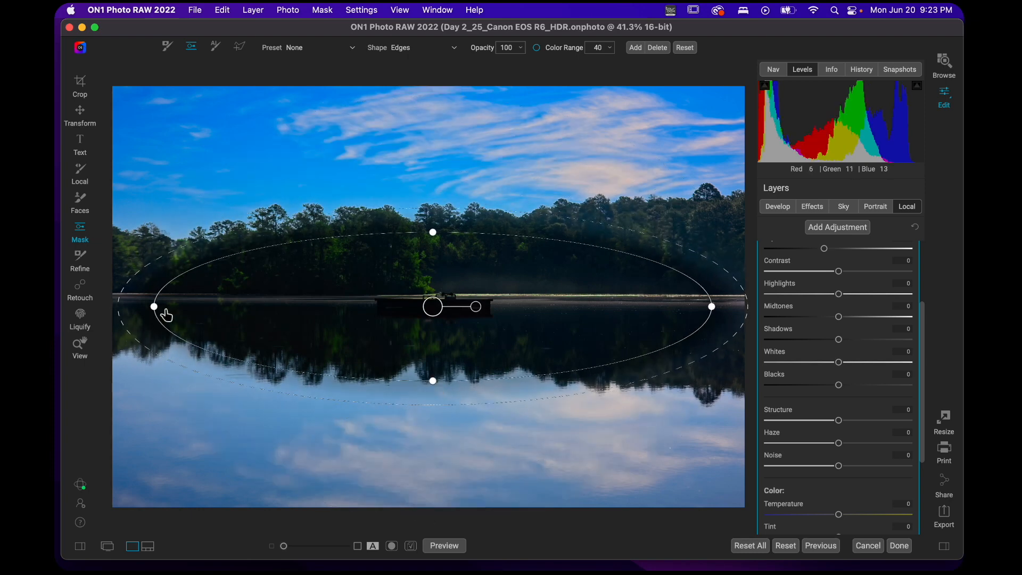
left_click_drag(155, 309, 462, 306)
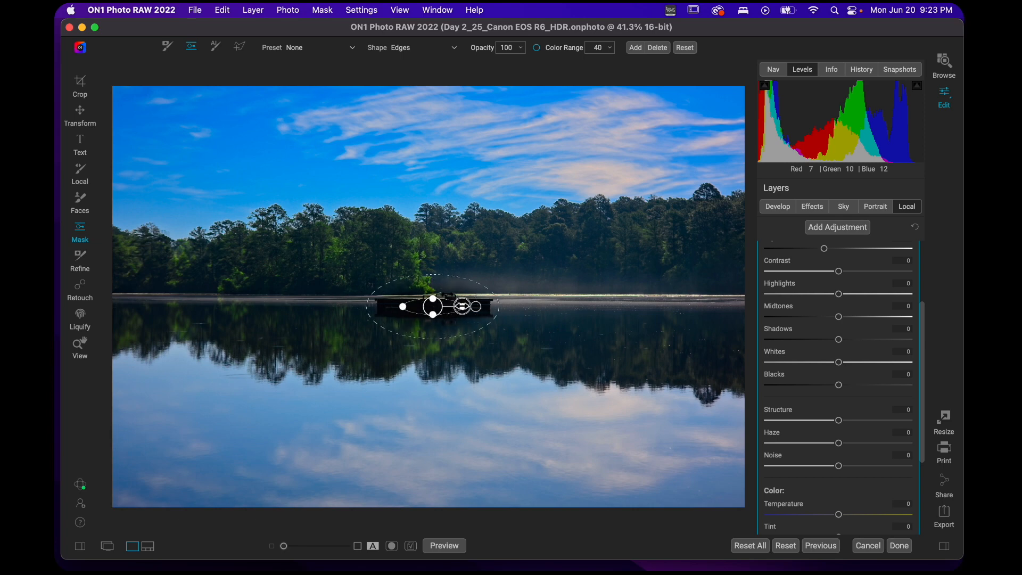
left_click_drag(437, 338, 484, 309)
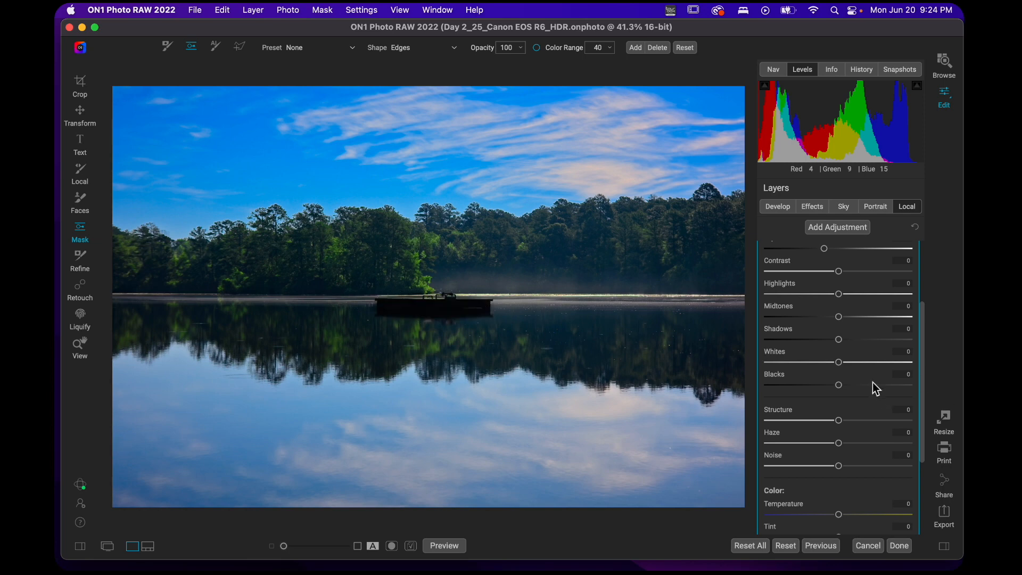
Brighten the dock by setting the adjustment's Shadows to 34 and its Exposure to -0.05.
scroll(825, 260, "up", 2)
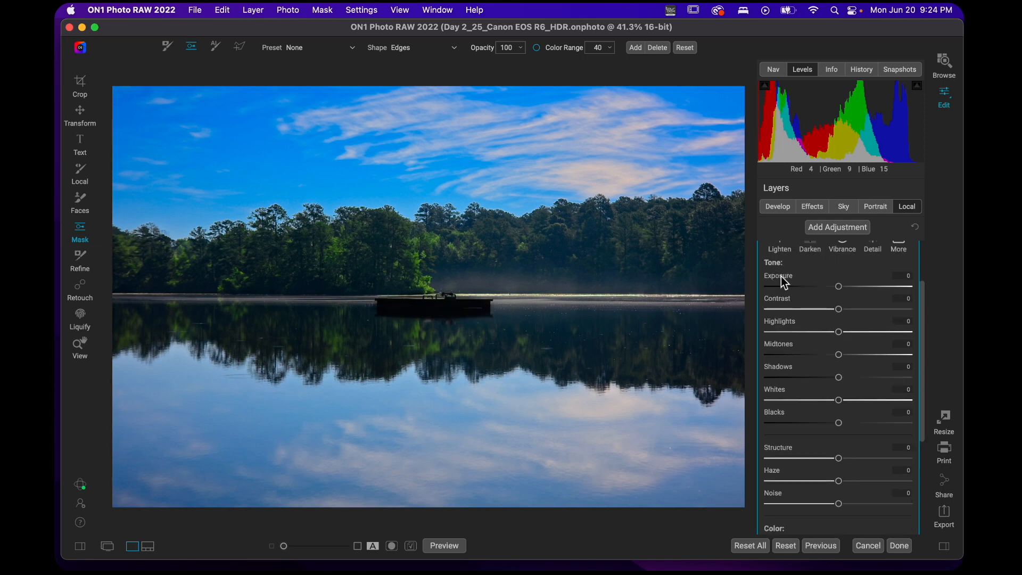
left_click_drag(838, 291, 850, 290)
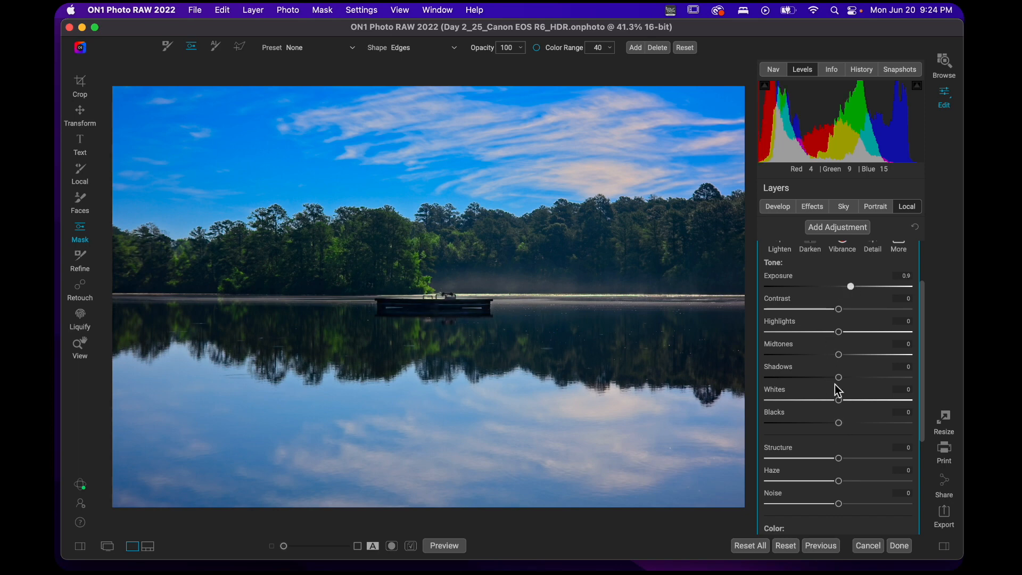
left_click_drag(839, 378, 861, 380)
left_click_drag(854, 283, 839, 289)
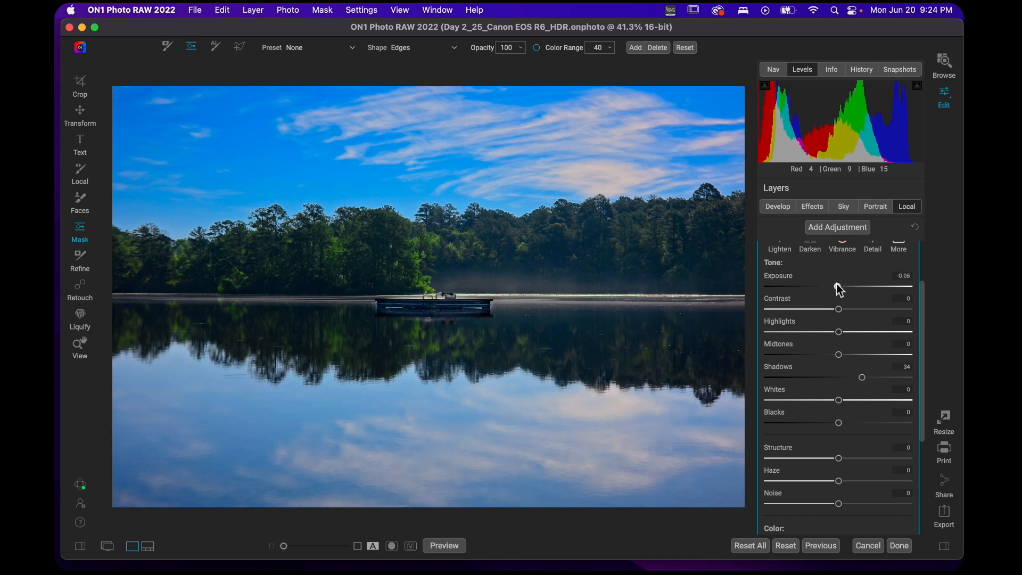
Set the dock adjustment's blending mode to Luminosity and apply it only to Shadows.
left_click_drag(921, 426, 921, 381)
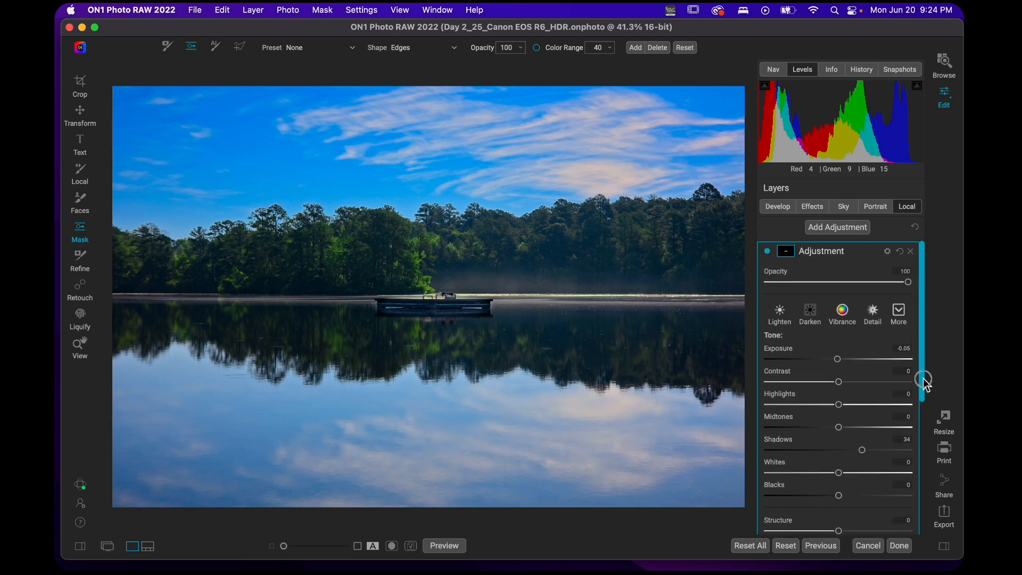
left_click(886, 251)
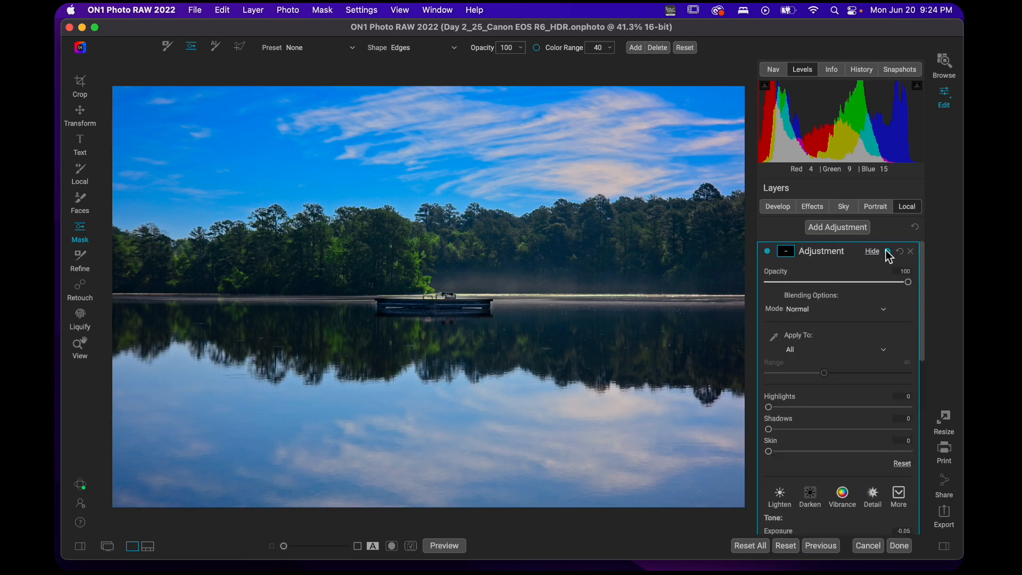
left_click(807, 314)
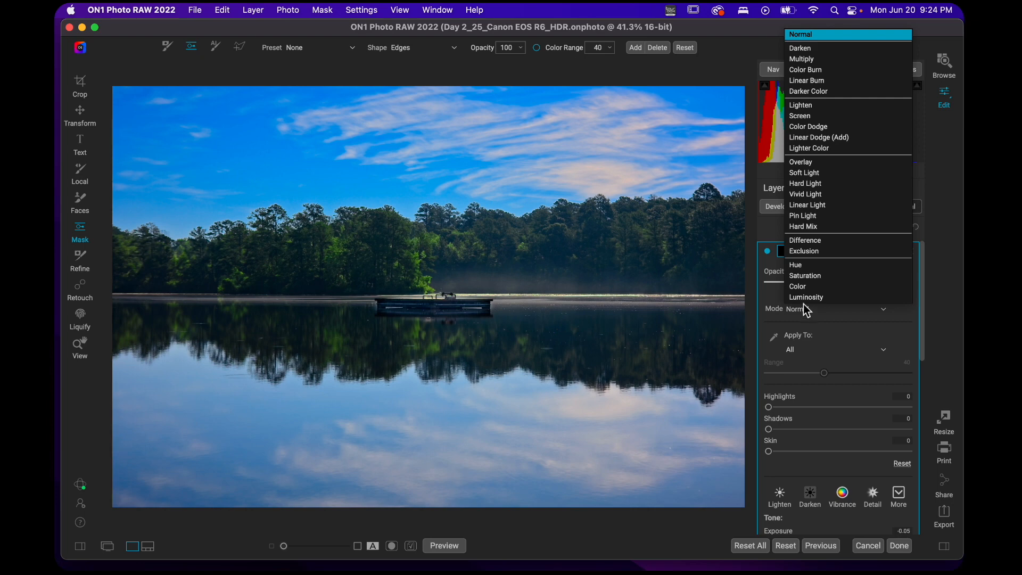
left_click(803, 297)
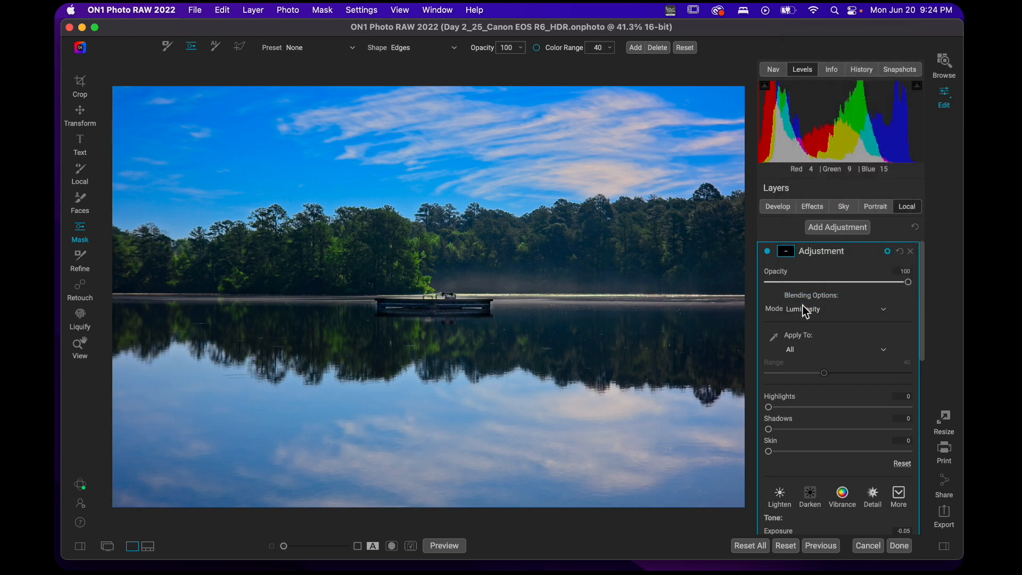
left_click(793, 347)
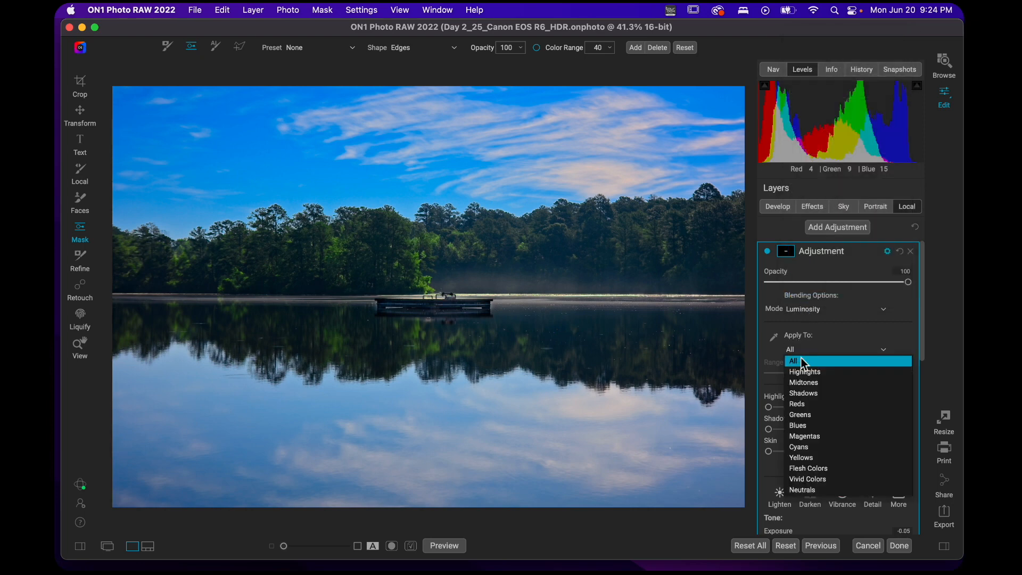
left_click(810, 393)
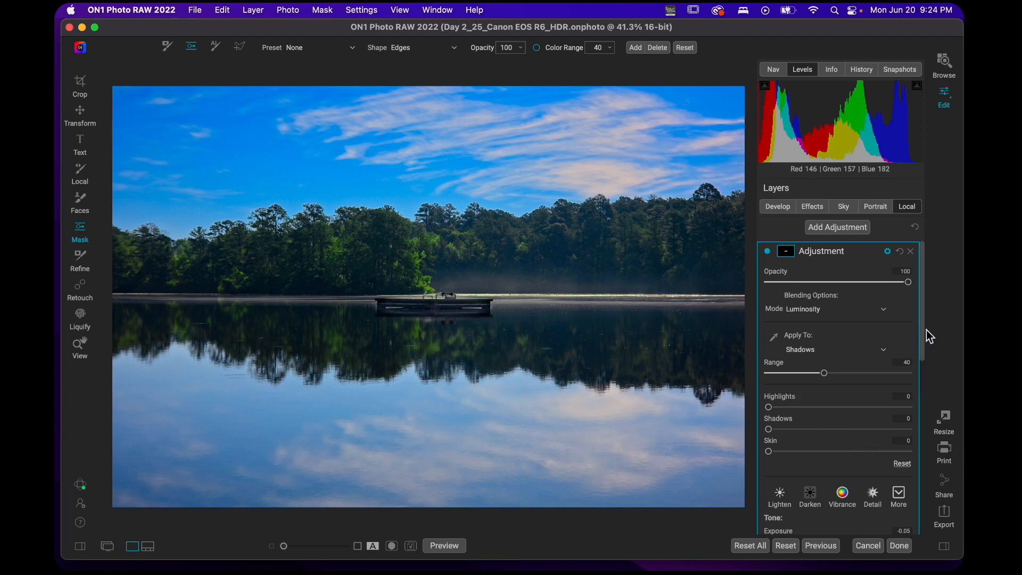
Fine-tune the dock adjustment's tone with Contrast 22, Exposure 0.15 and Blacks -6.
left_click_drag(924, 334, 918, 433)
left_click_drag(840, 302, 854, 305)
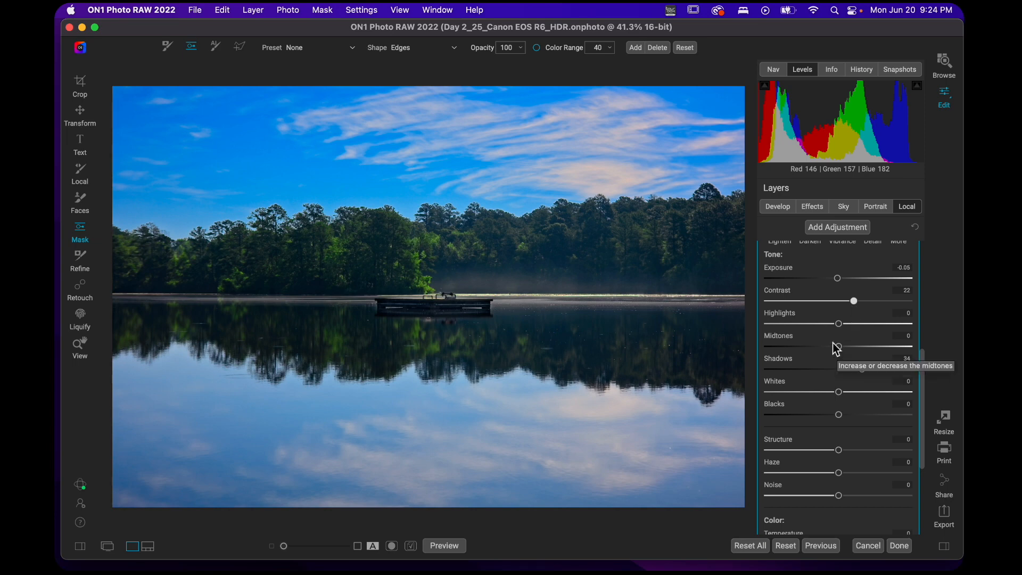
left_click_drag(840, 281, 842, 284)
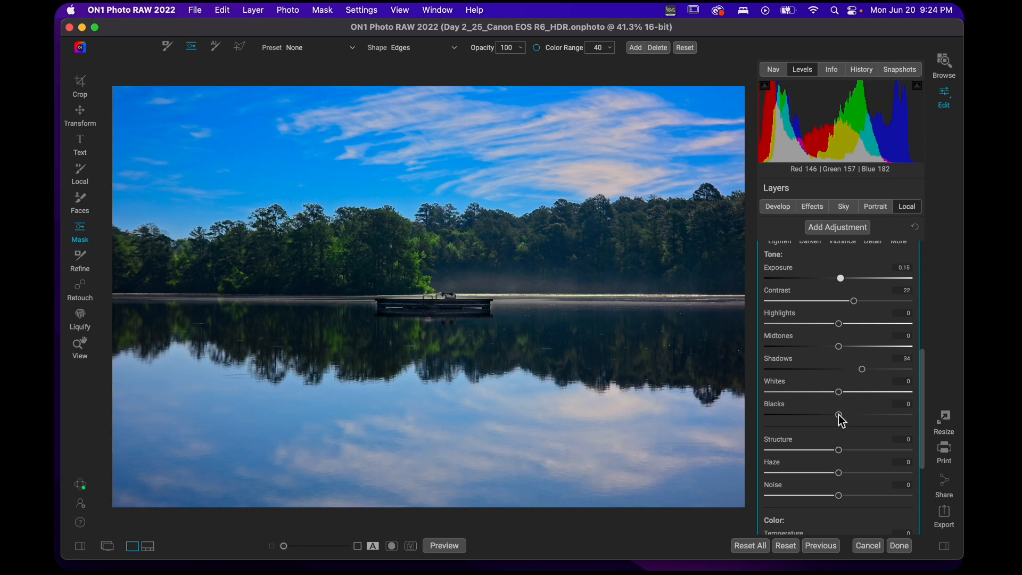
left_click_drag(838, 416, 833, 417)
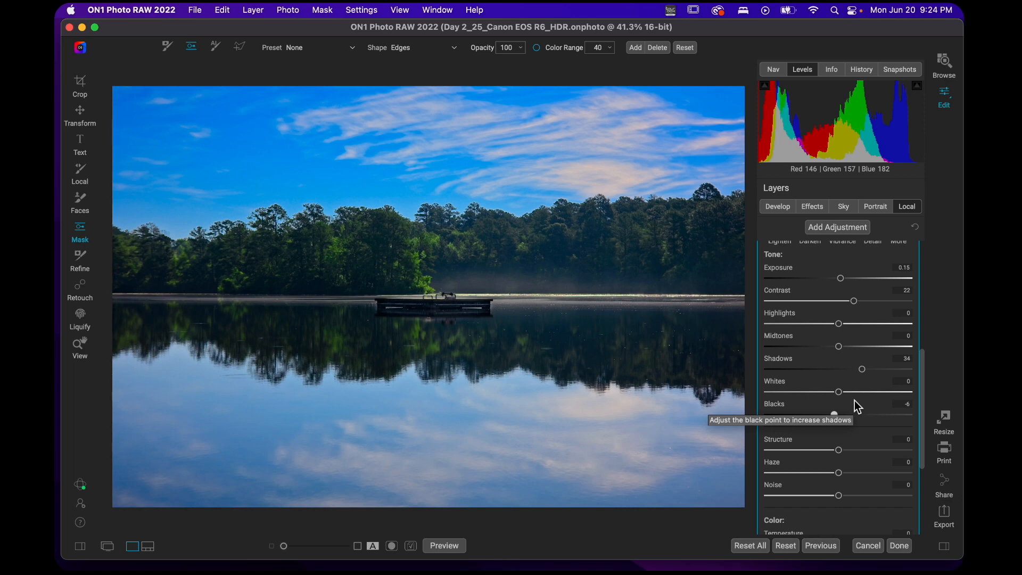
left_click_drag(922, 376, 921, 239)
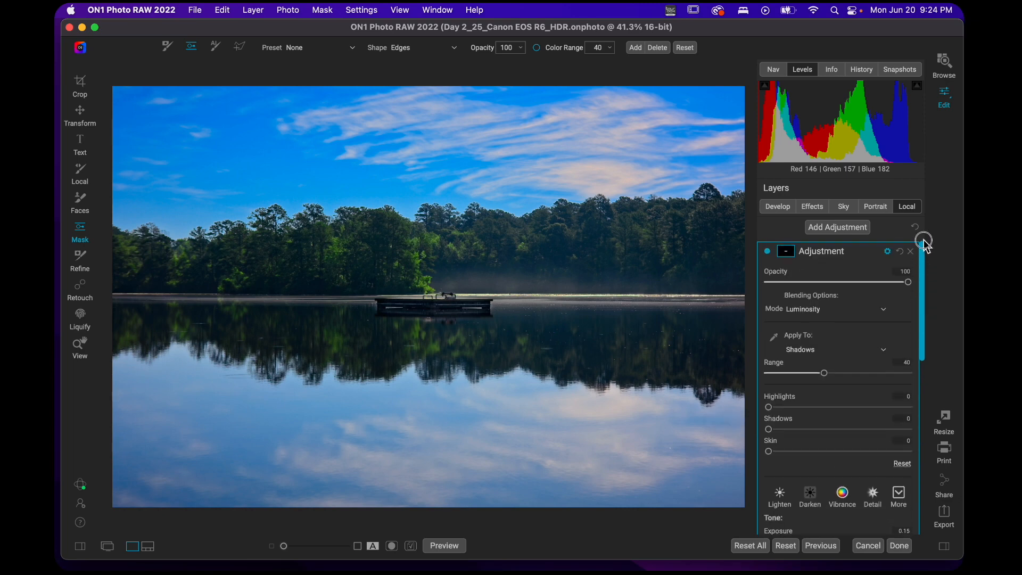
left_click(829, 254)
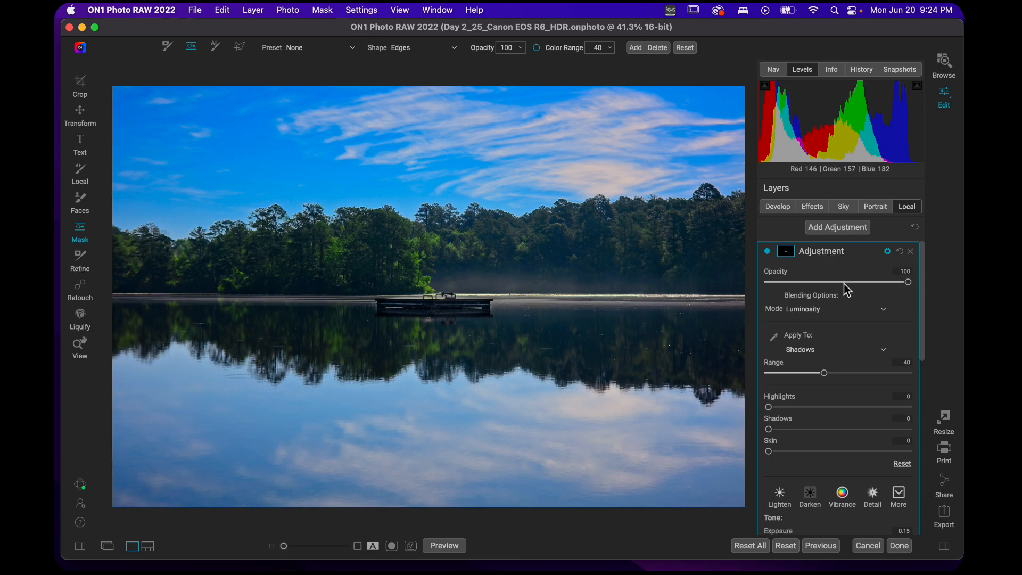
Add another local adjustment masked by a thin, wide Center-shaped Masking Bug along the shoreline, and invert the mask.
left_click(845, 230)
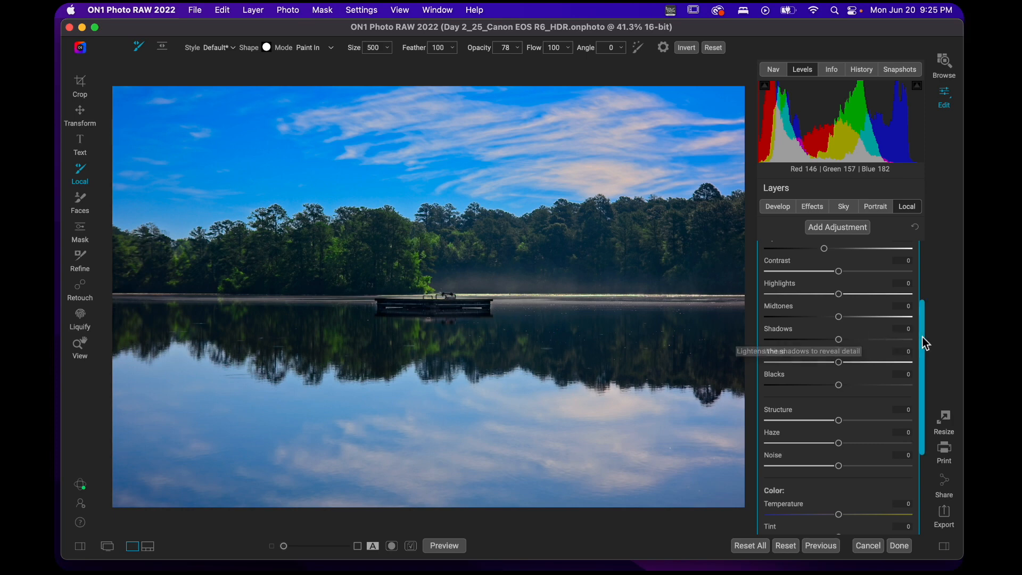
left_click_drag(922, 337, 923, 255)
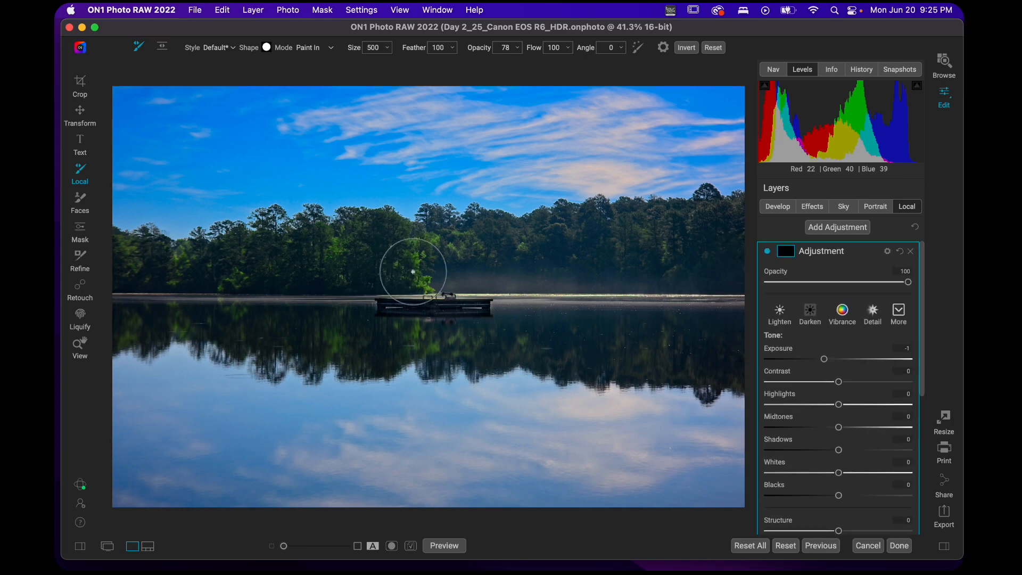
key("m")
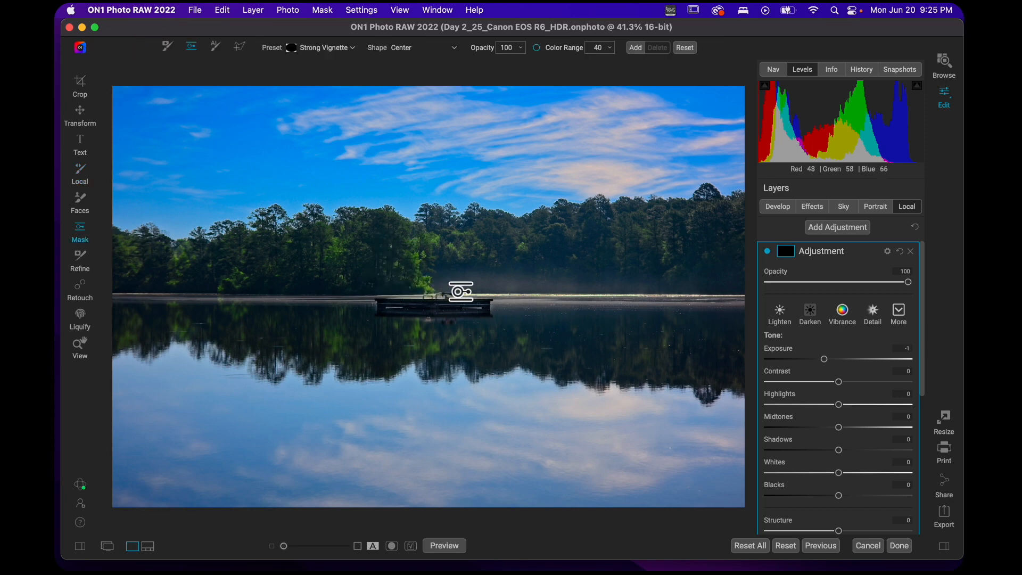
left_click(462, 291)
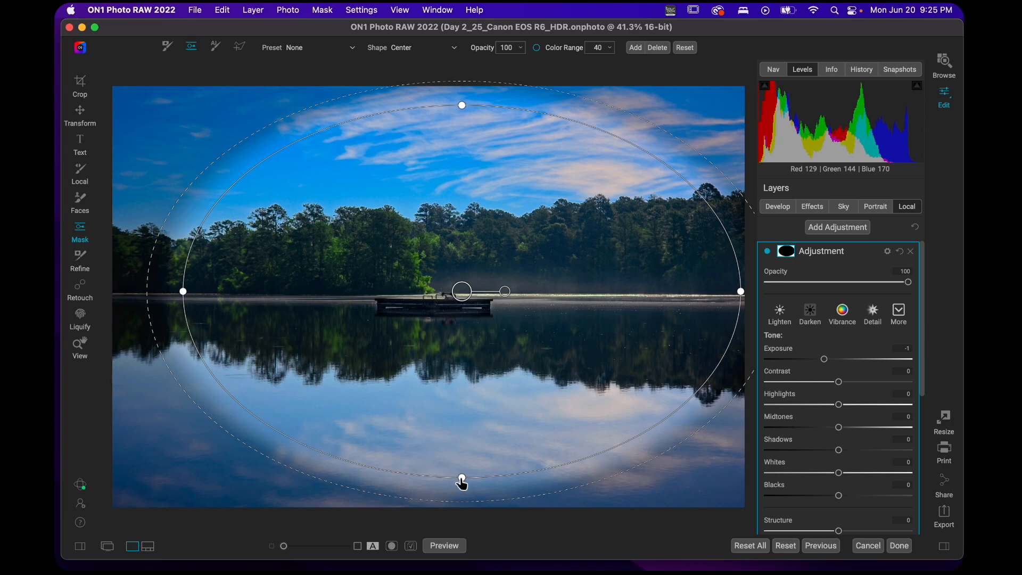
left_click_drag(461, 481, 462, 301)
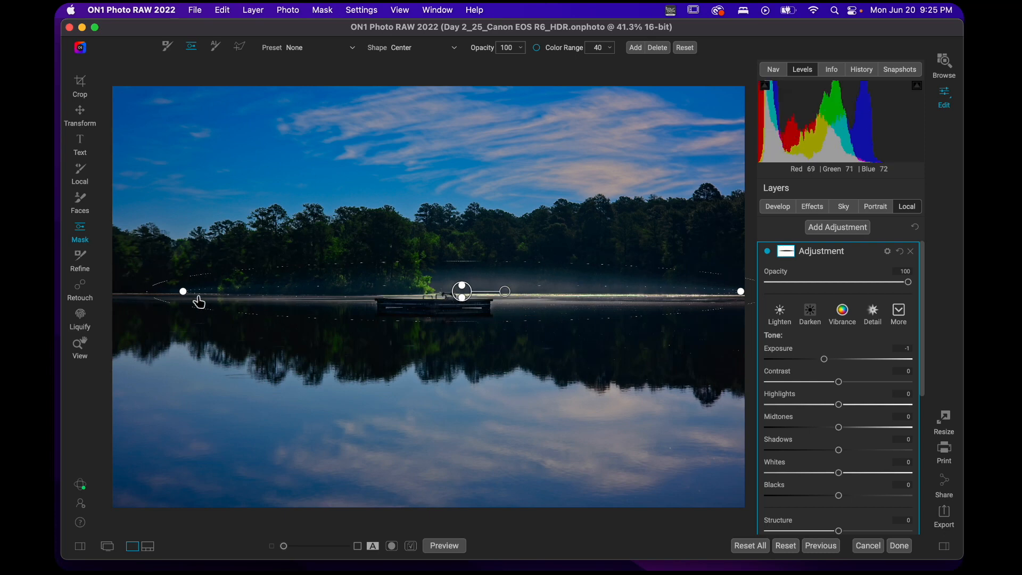
left_click_drag(183, 291, 88, 292)
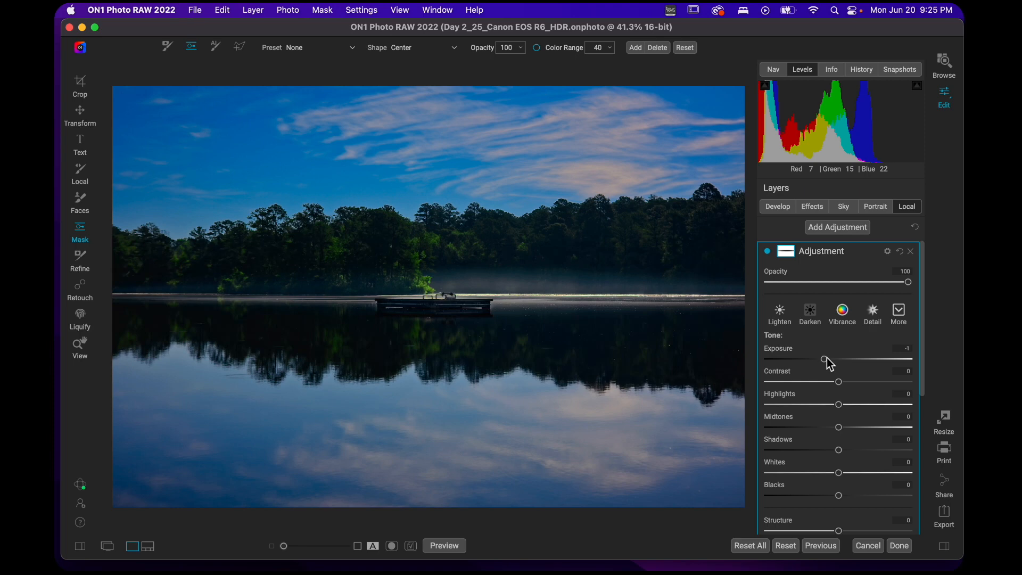
key("super+i")
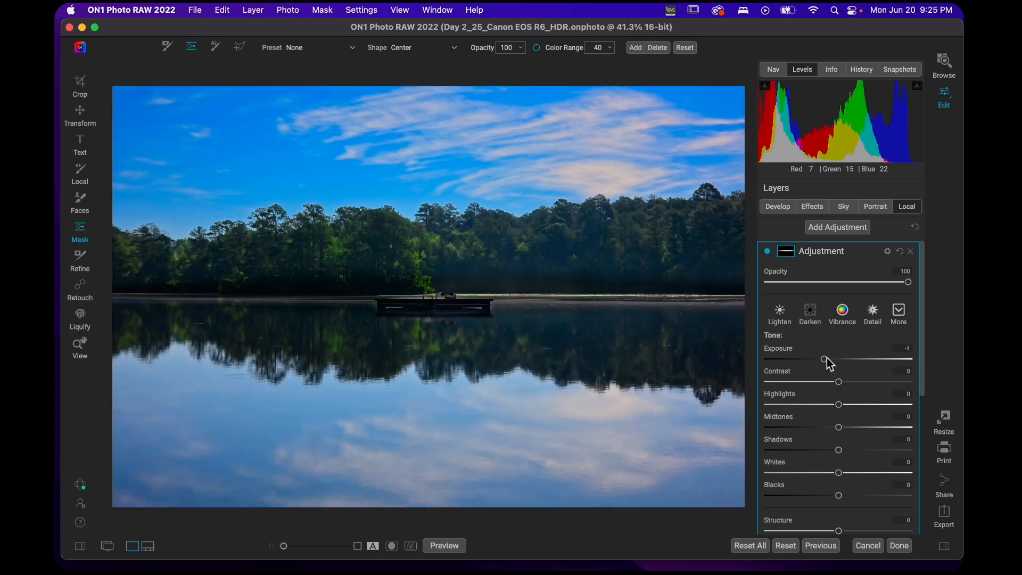
Reset the shoreline adjustment's Exposure to 0 and warm the mist by setting Temperature to 6.
left_click_drag(922, 320, 926, 369)
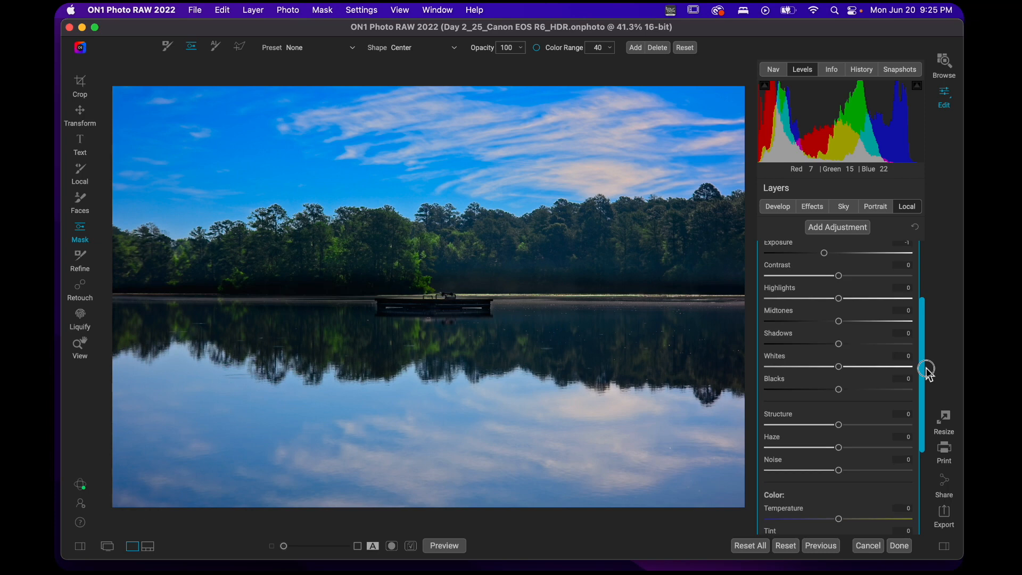
double_click(791, 248)
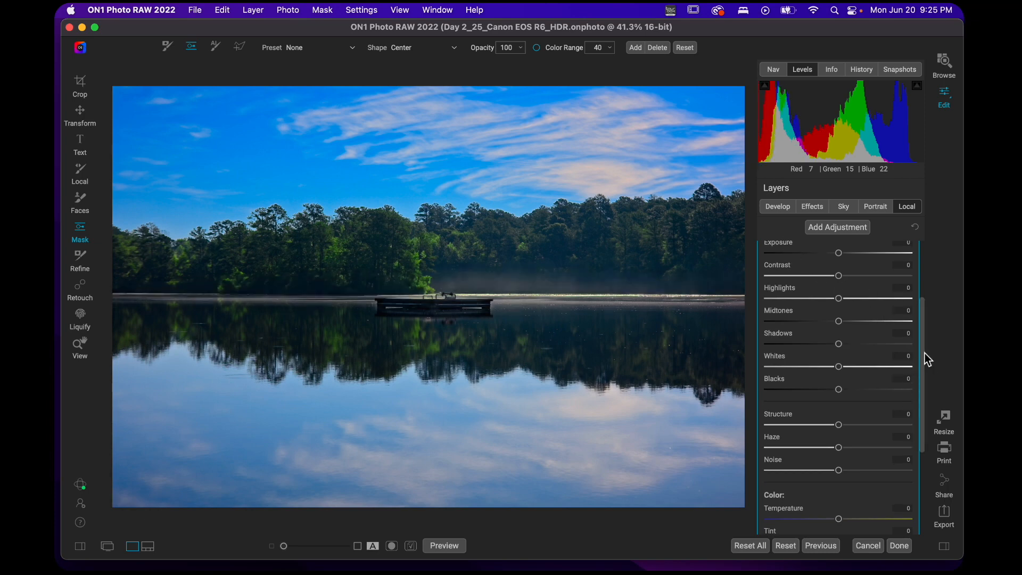
left_click_drag(922, 365, 920, 424)
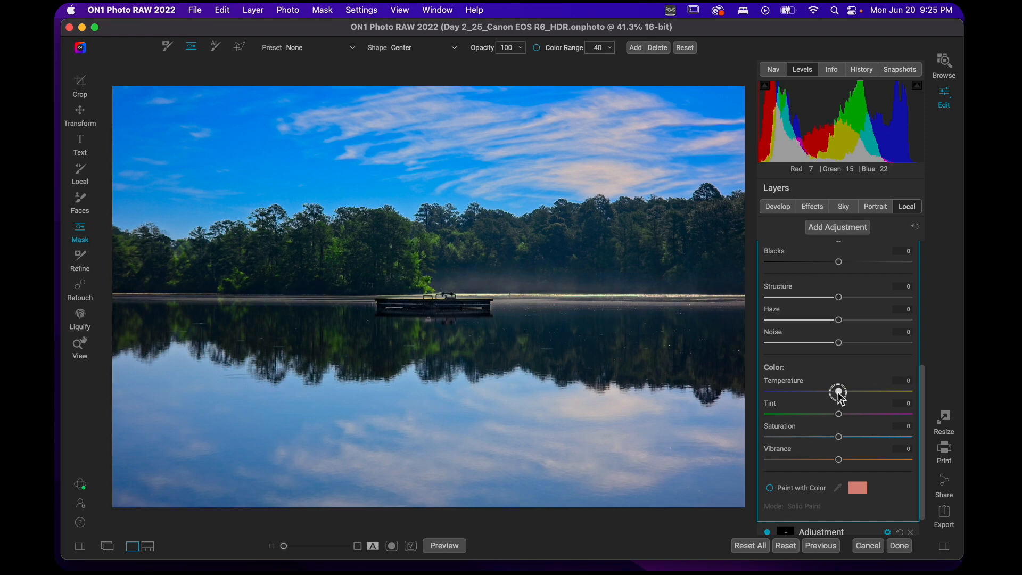
left_click_drag(839, 394, 842, 397)
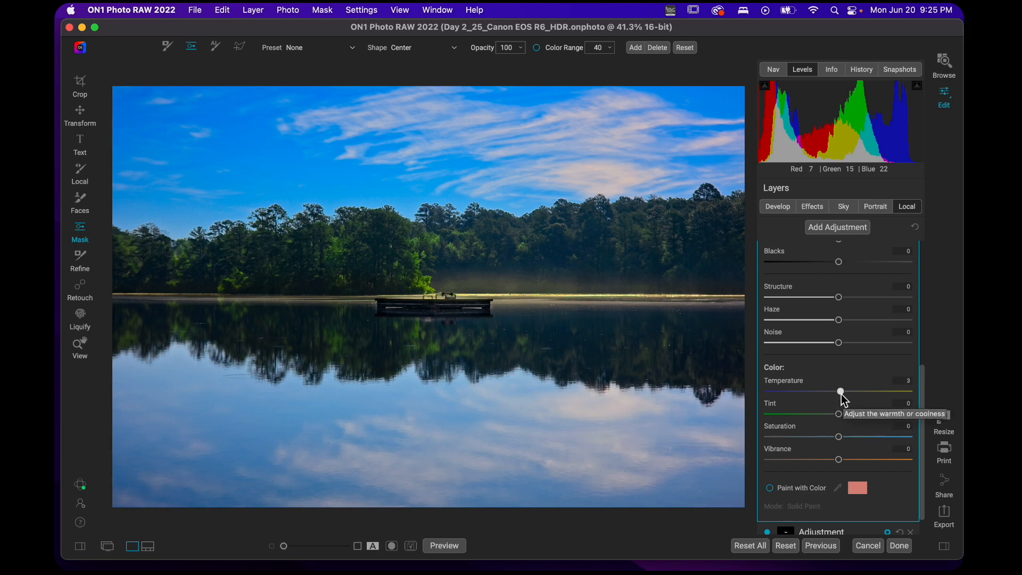
mouse_move(842, 395)
left_mouse_down()
mouse_move(873, 399)
mouse_move(842, 394)
left_mouse_up()
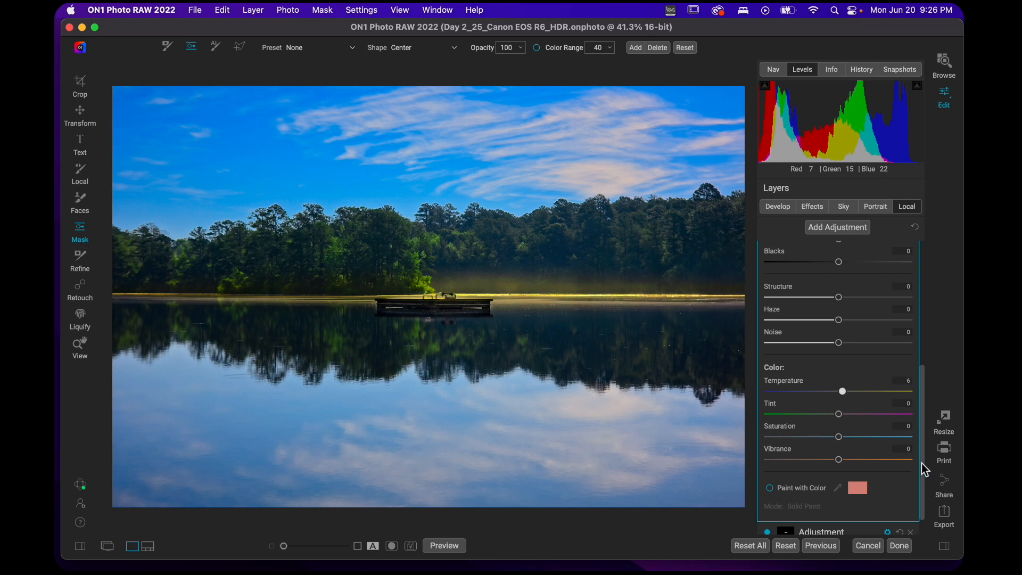
left_click_drag(924, 456, 946, 292)
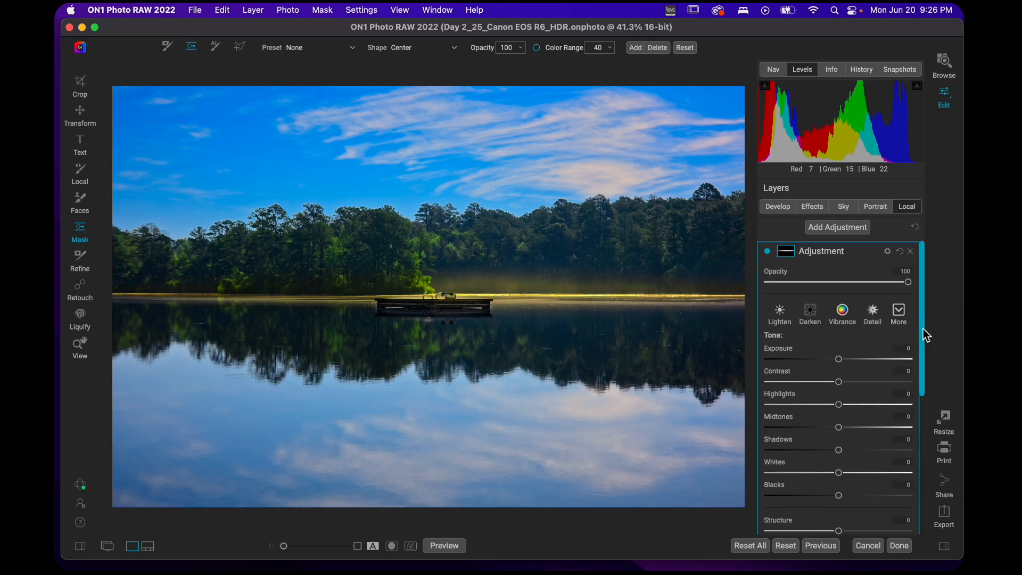
Add a Sunshine filter in Effects with Amount 79 and Warmth 32, and compare the photo with it off and on.
left_click(853, 254)
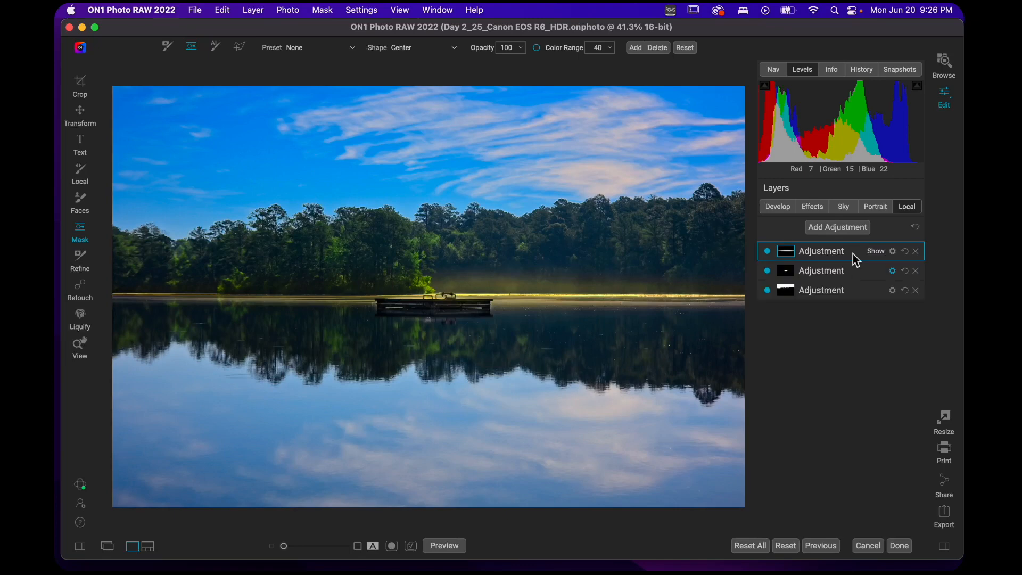
left_click(815, 208)
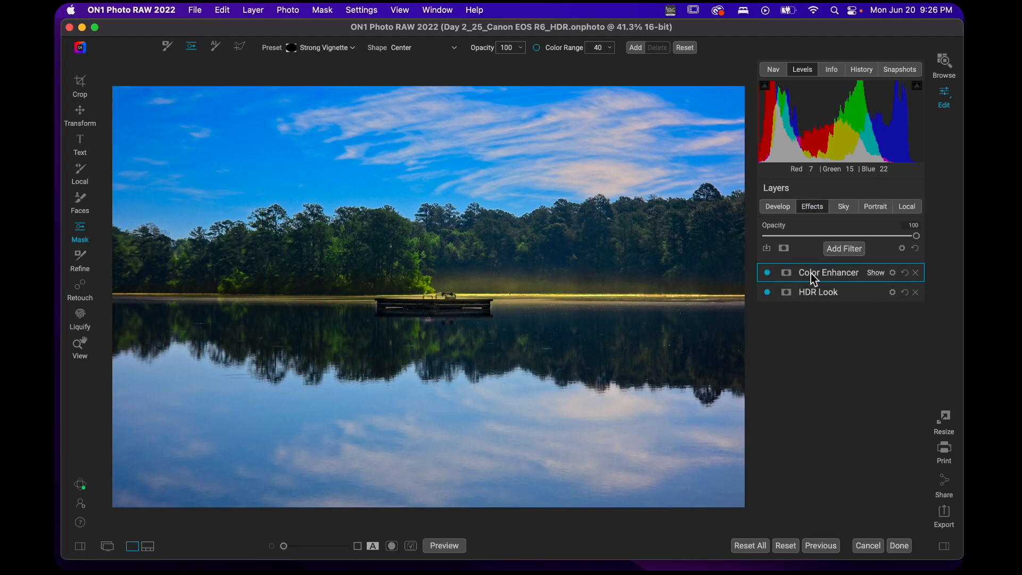
left_click(840, 249)
left_click(737, 366)
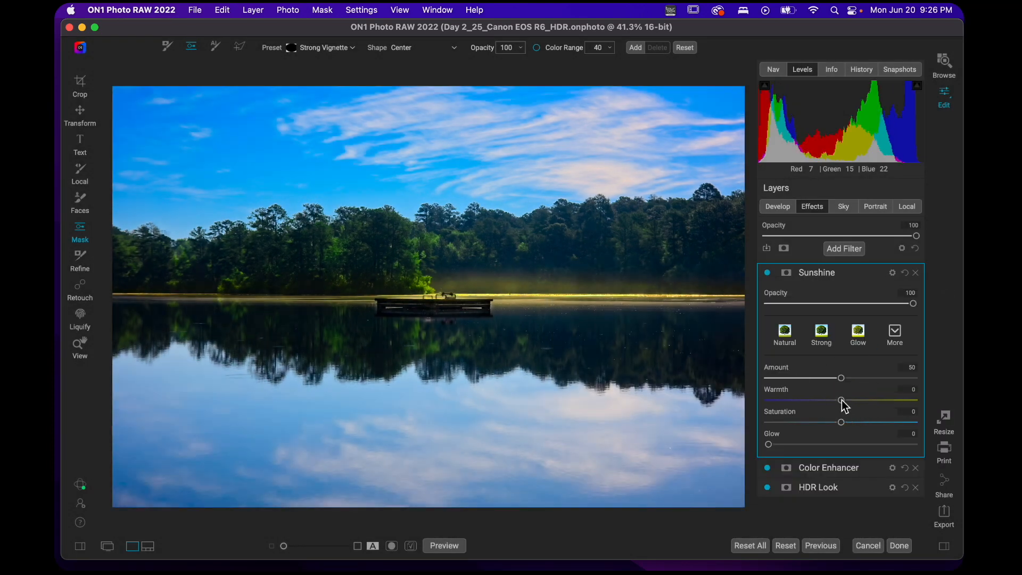
left_click_drag(841, 401, 882, 384)
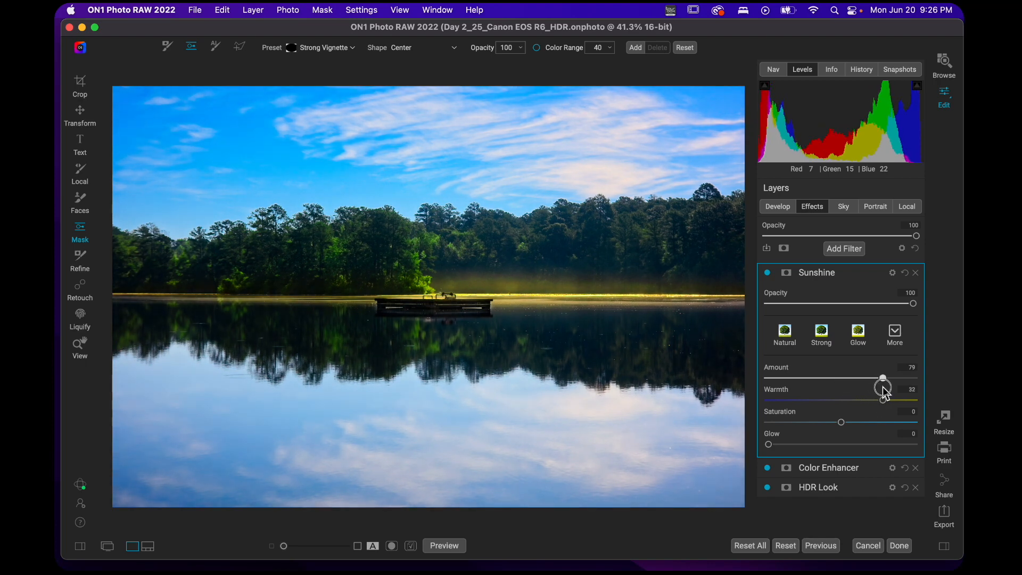
left_click(848, 273)
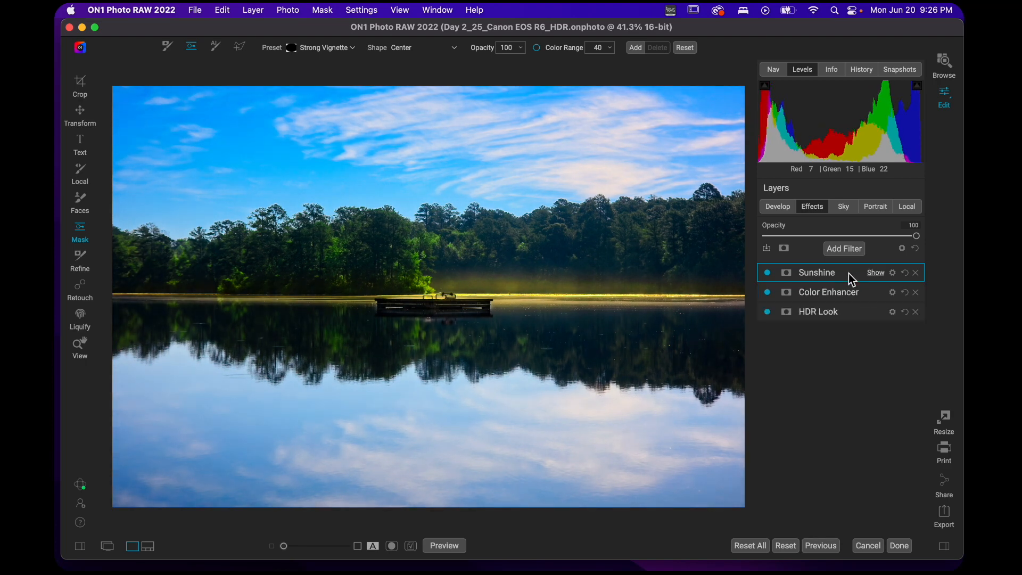
left_click(767, 273)
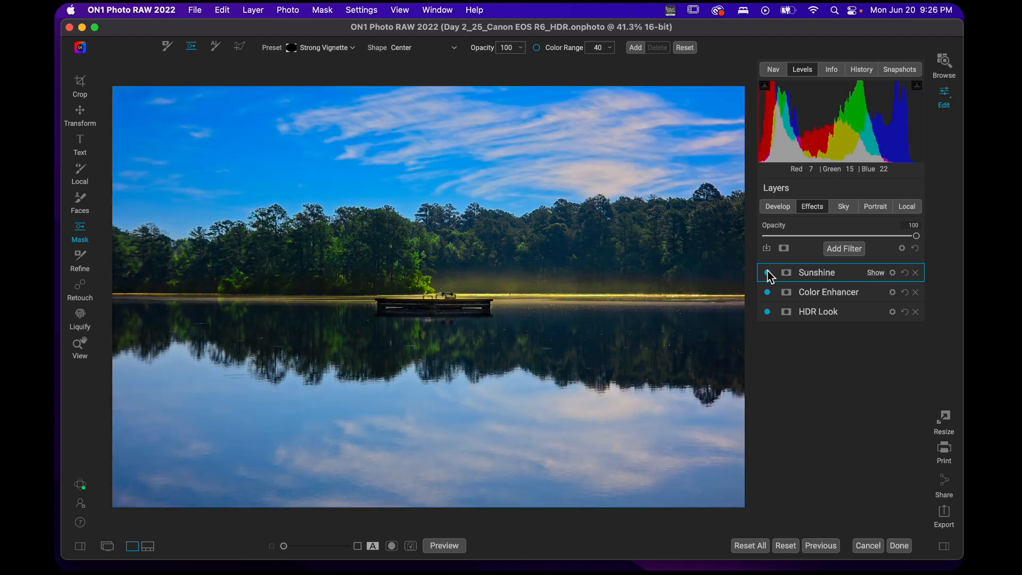
left_click(767, 273)
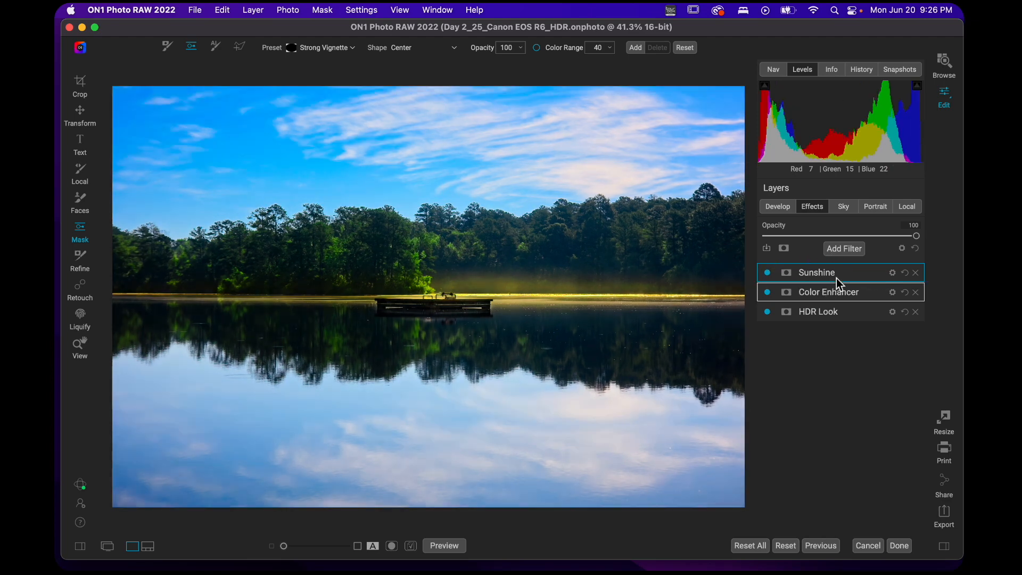
Add a solid Photo Filter and change its color to a golden orange with Hue 49.
left_click(843, 250)
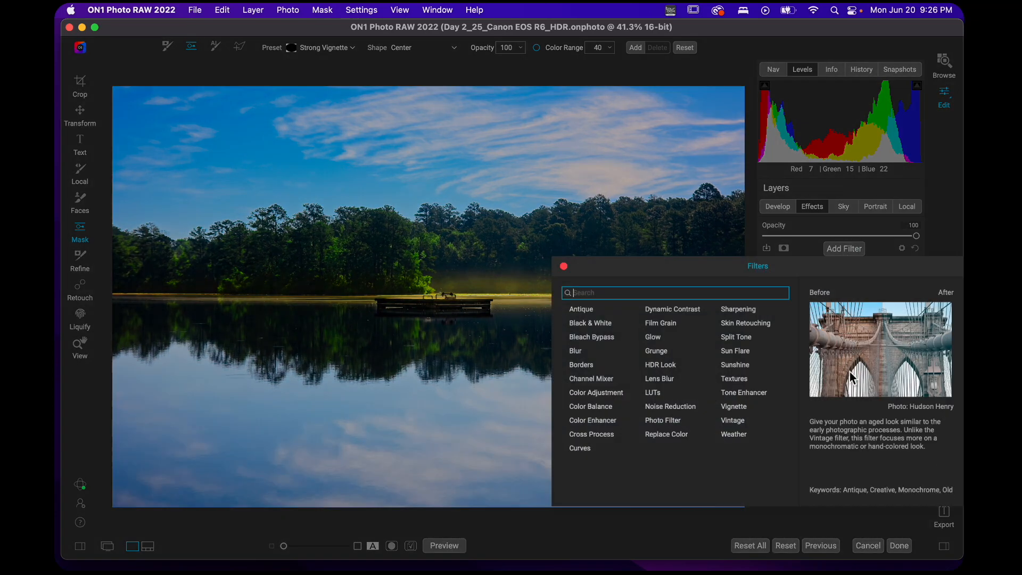
left_click(668, 421)
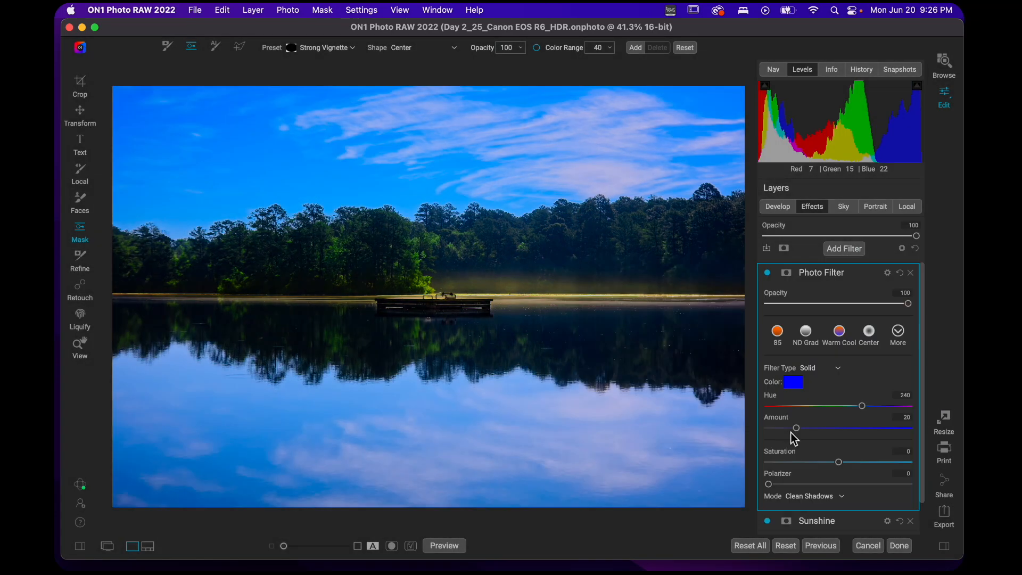
left_click(794, 382)
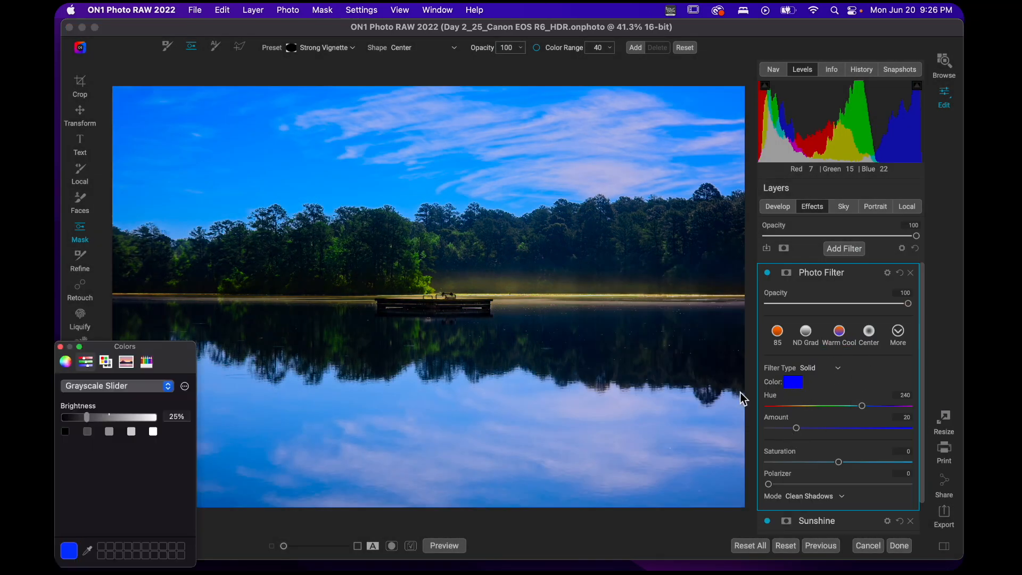
left_click(66, 362)
left_click_drag(150, 432, 167, 409)
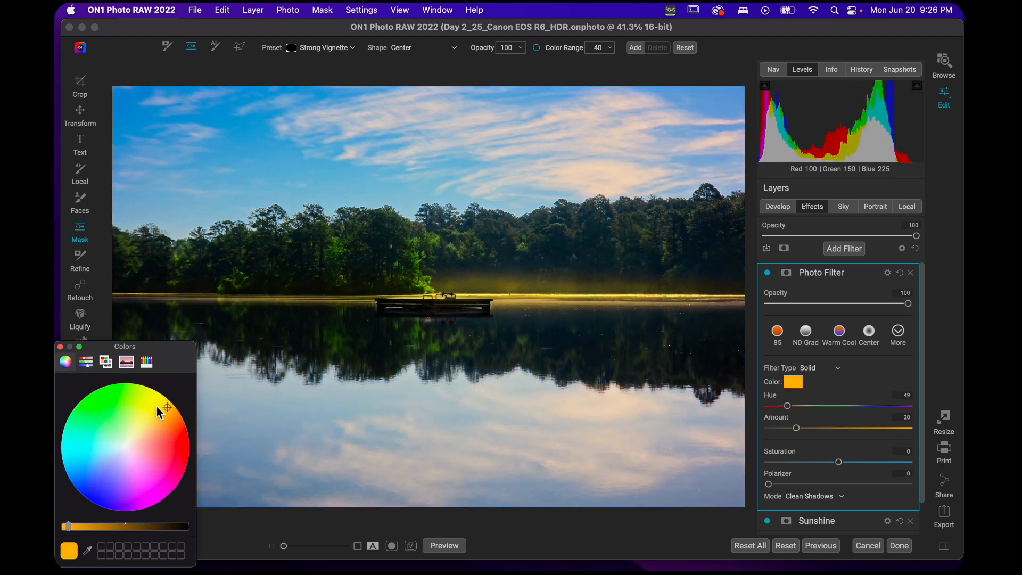
left_click(60, 347)
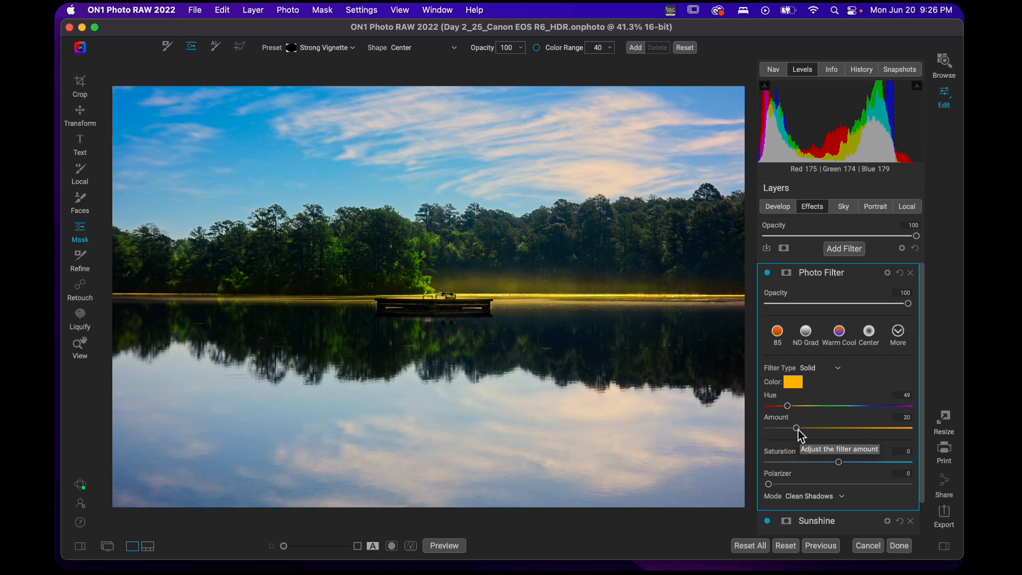
Raise the Photo Filter's Amount to 26 and compare the edit with the original photo.
left_click_drag(798, 433, 807, 436)
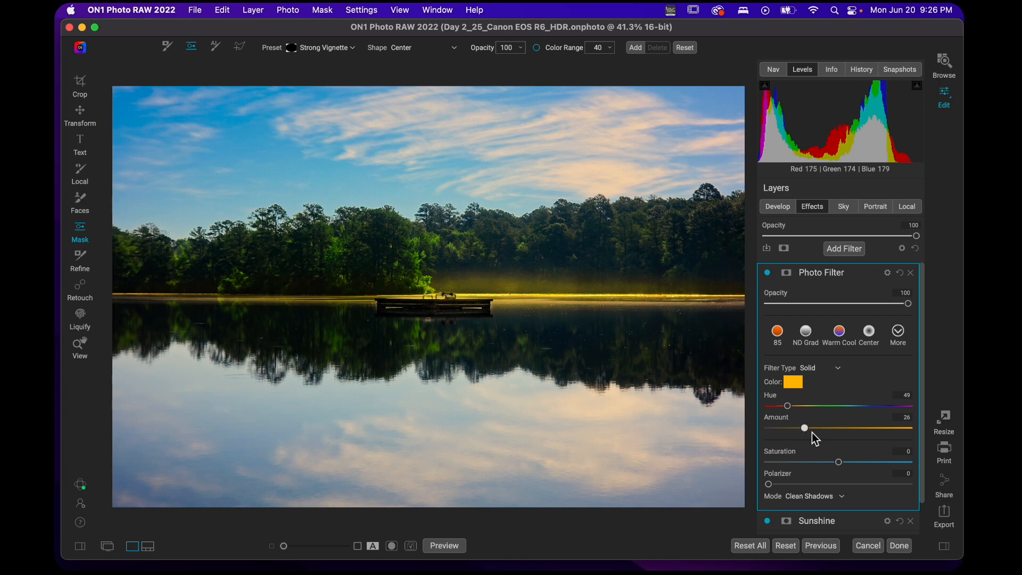
key("backslash")
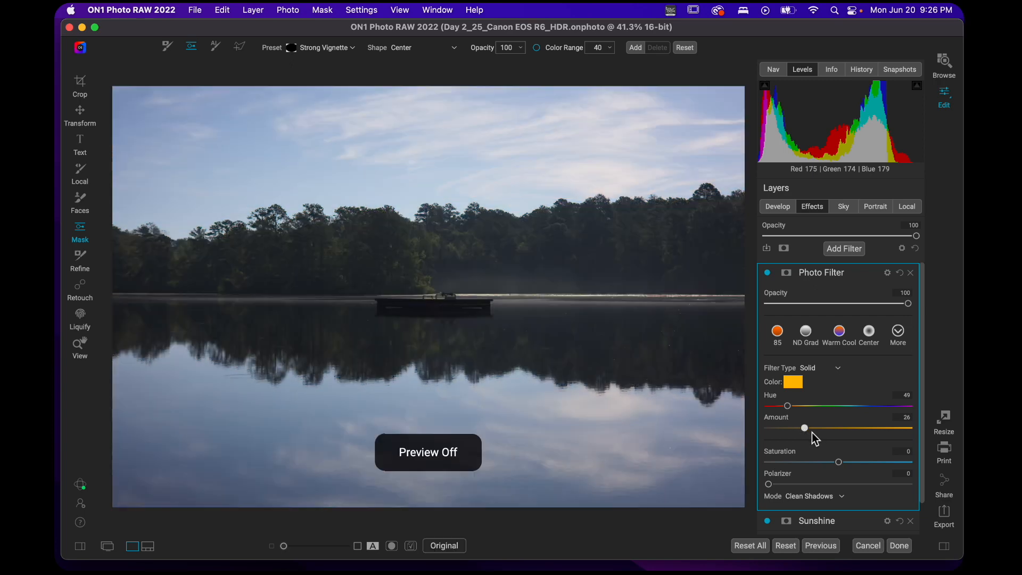
key("backslash")
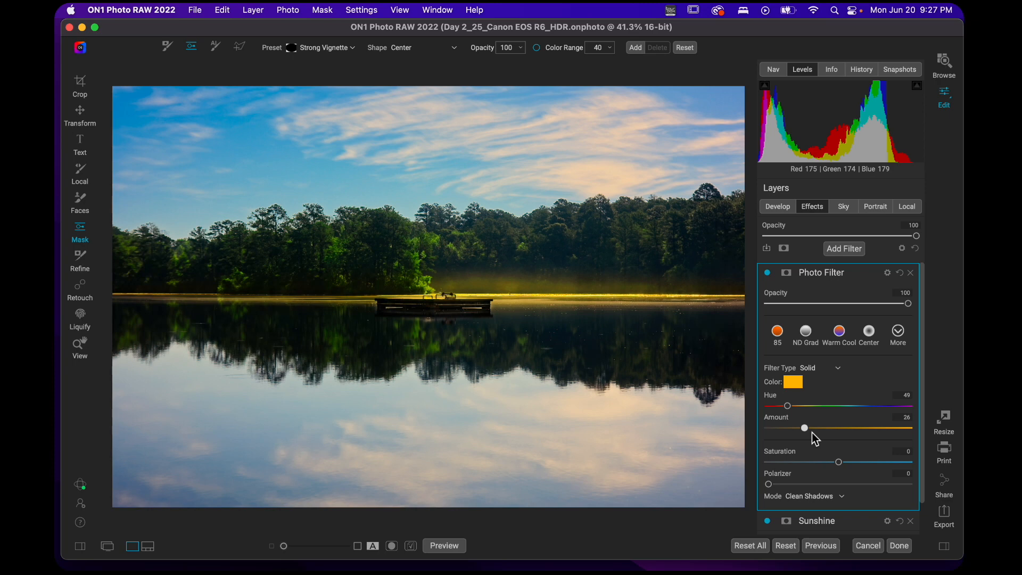
left_click(830, 275)
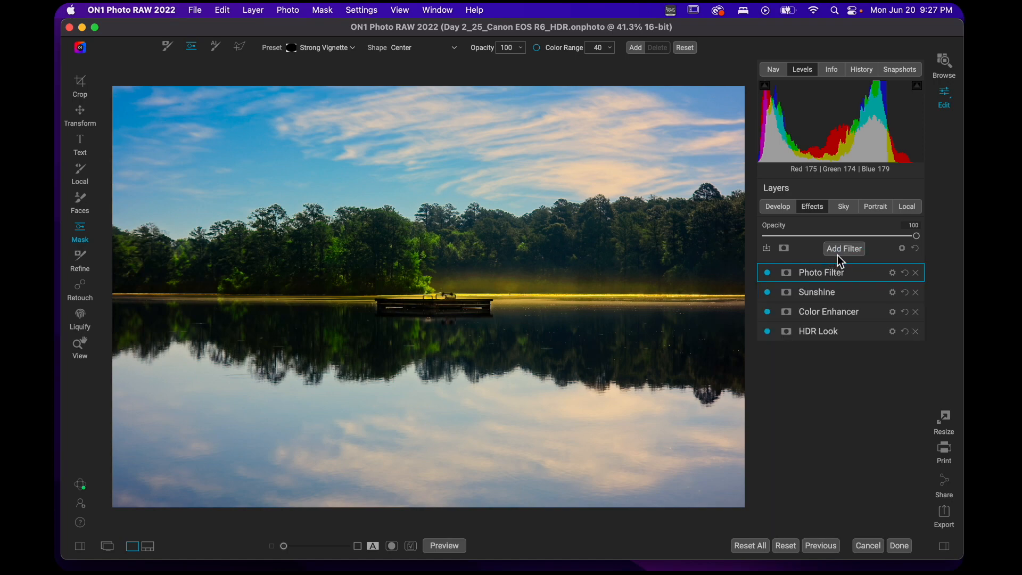
Add another local adjustment and place a Center-shaped Masking Bug on the dock.
left_click(838, 252)
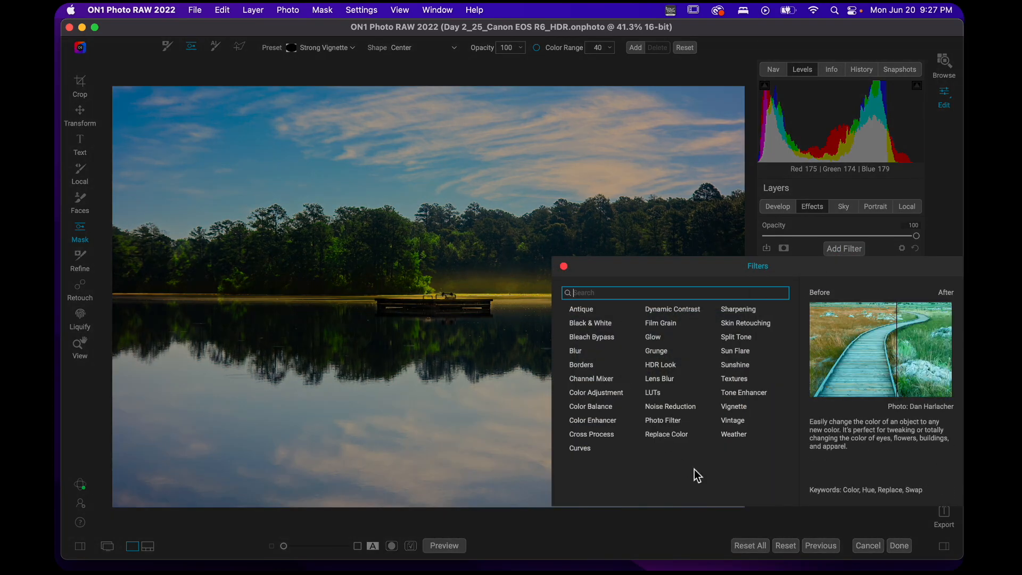
left_click(841, 248)
left_click(906, 206)
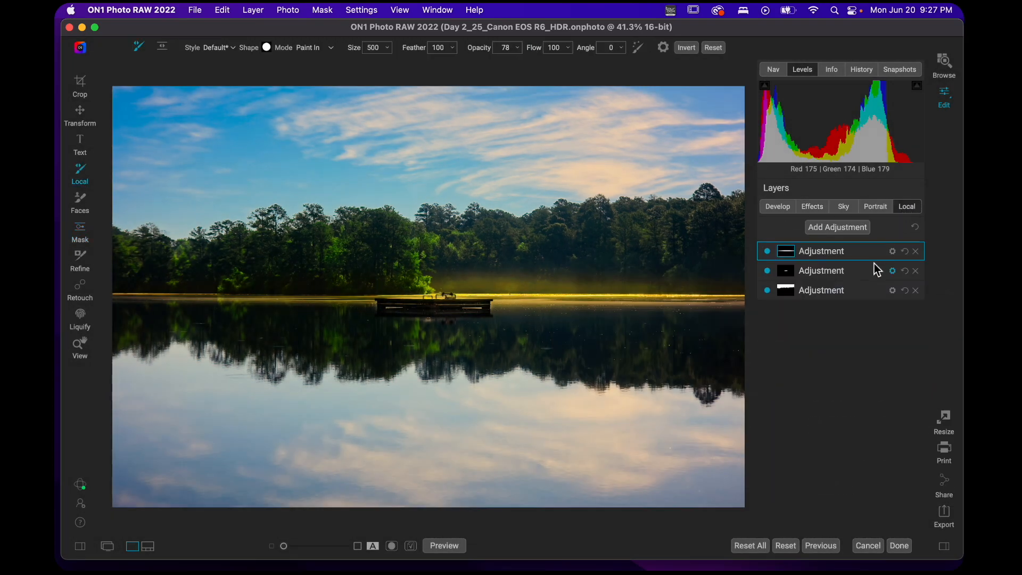
left_click(837, 227)
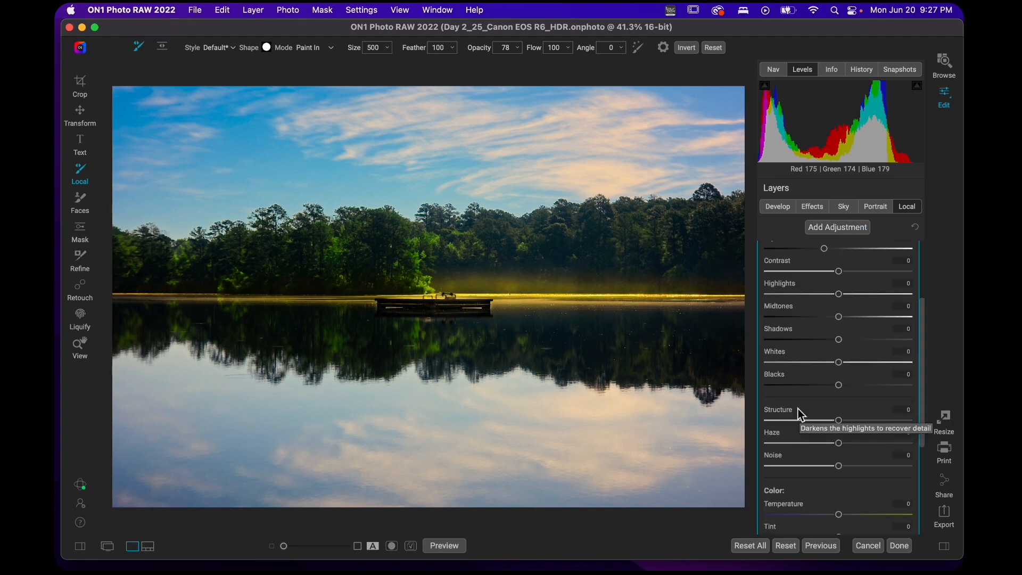
key("shift+b")
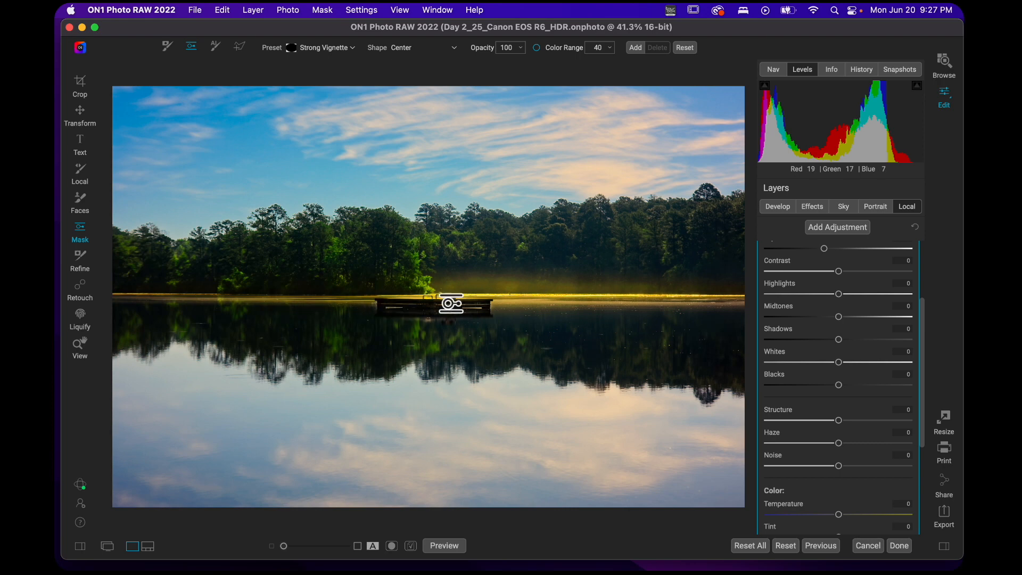
left_click(452, 304)
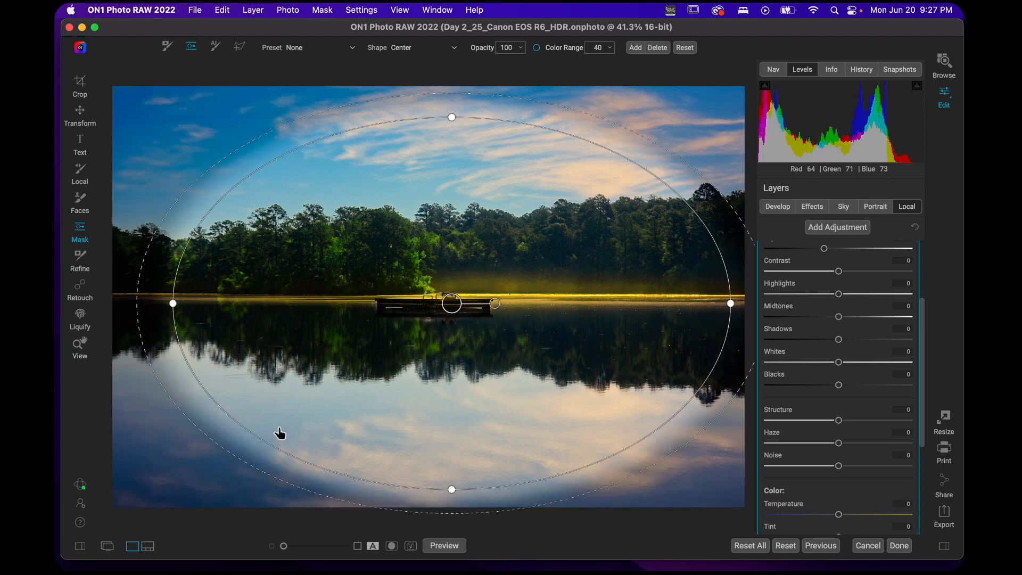
Reshape the Masking Bug into a flatter, smaller oval around the dock with a wide feather reaching past the photo's edges.
left_click_drag(269, 449, 232, 452)
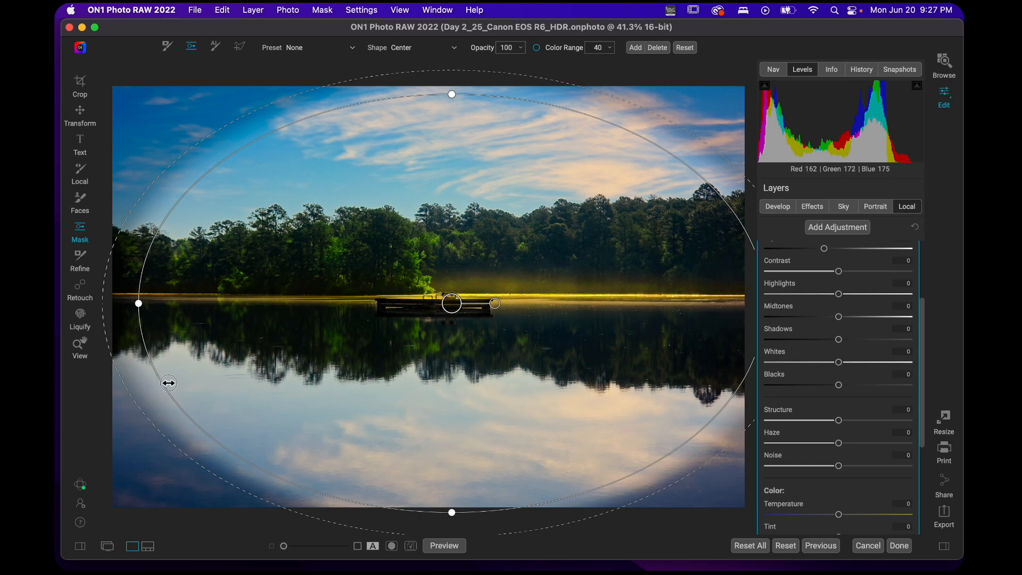
left_click_drag(169, 384, 257, 358)
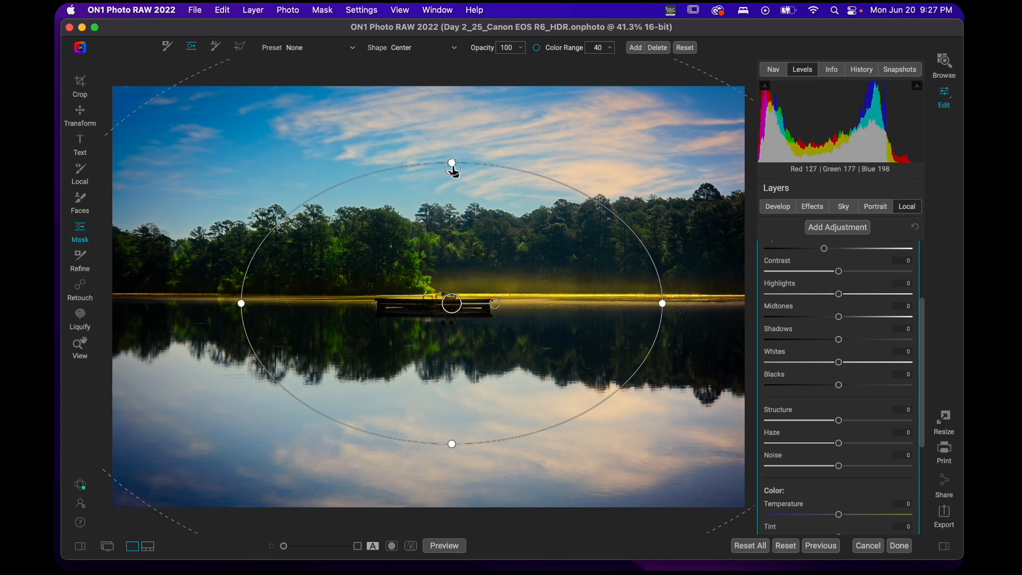
left_click_drag(453, 168, 452, 186)
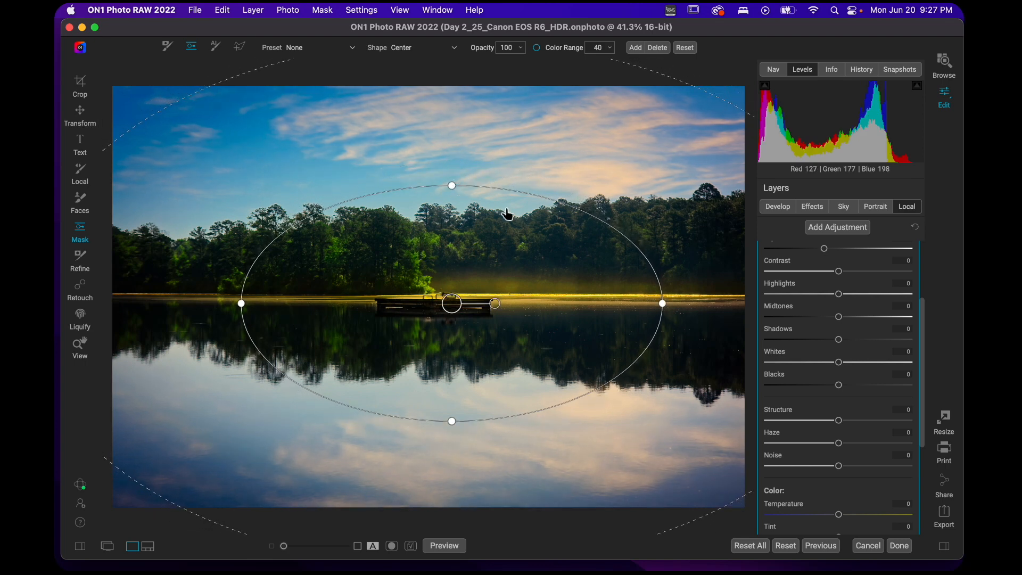
left_click_drag(662, 303, 643, 306)
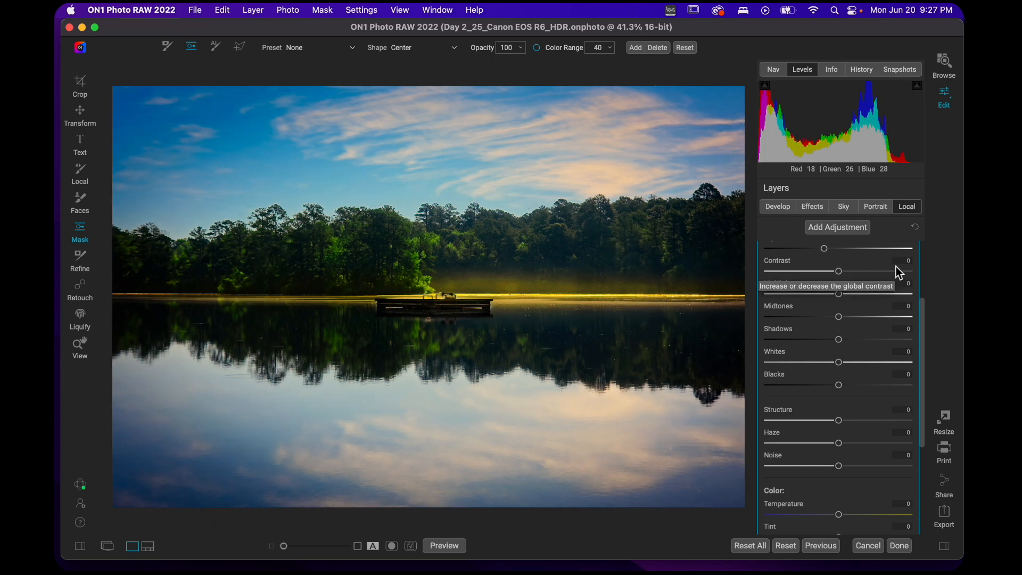
Soften the vignette adjustment by setting Structure to -22 and lowering its Opacity to 46.
left_click_drag(920, 319, 927, 265)
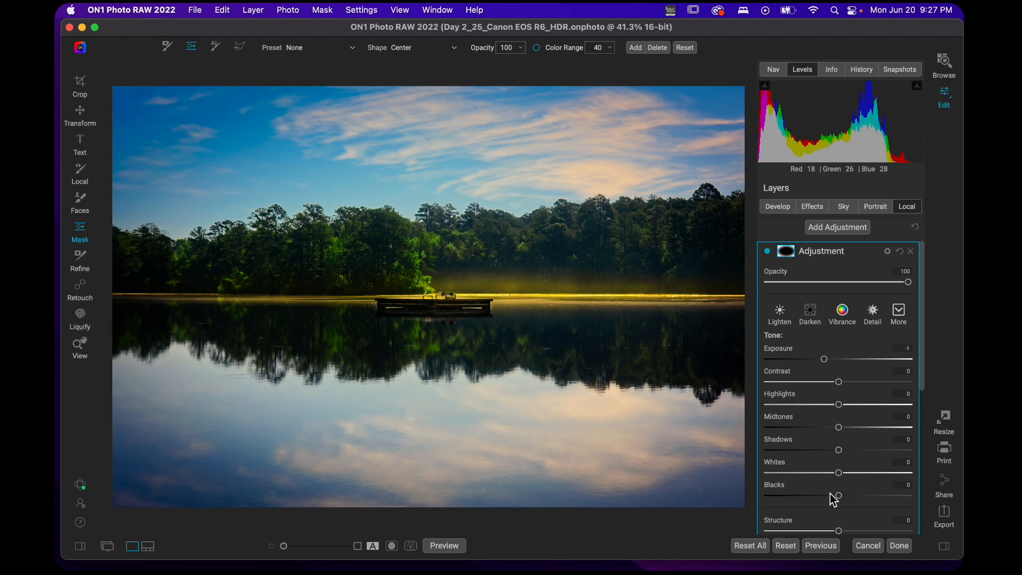
scroll(832, 455, "down", 4)
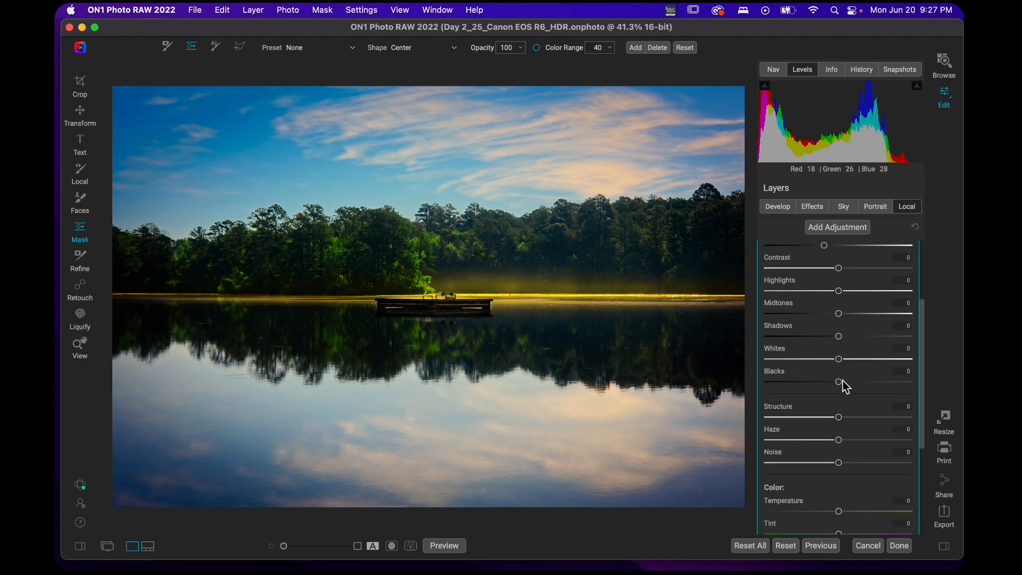
left_click_drag(839, 418, 824, 422)
scroll(923, 346, "up", 4)
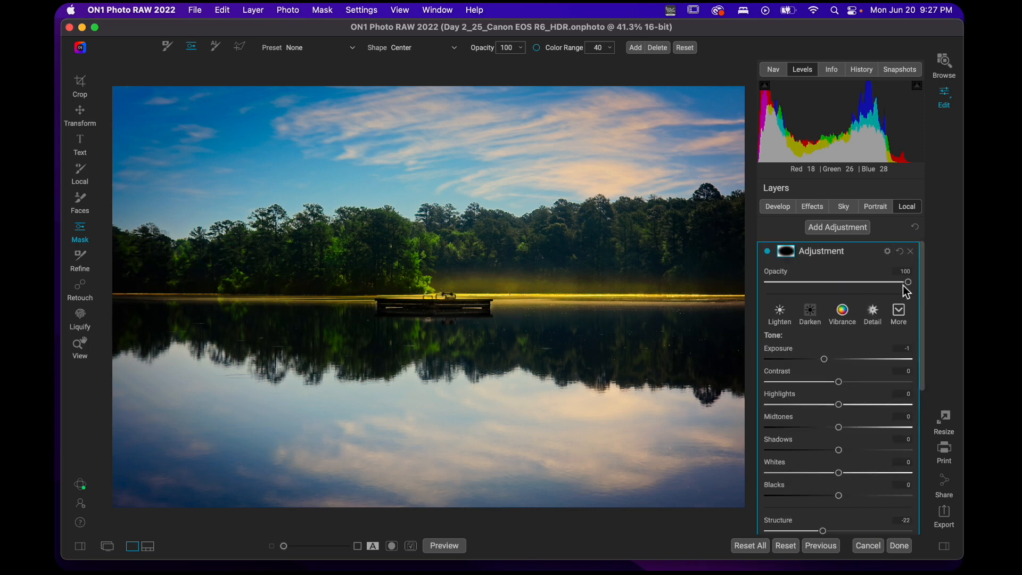
left_click_drag(904, 286, 833, 288)
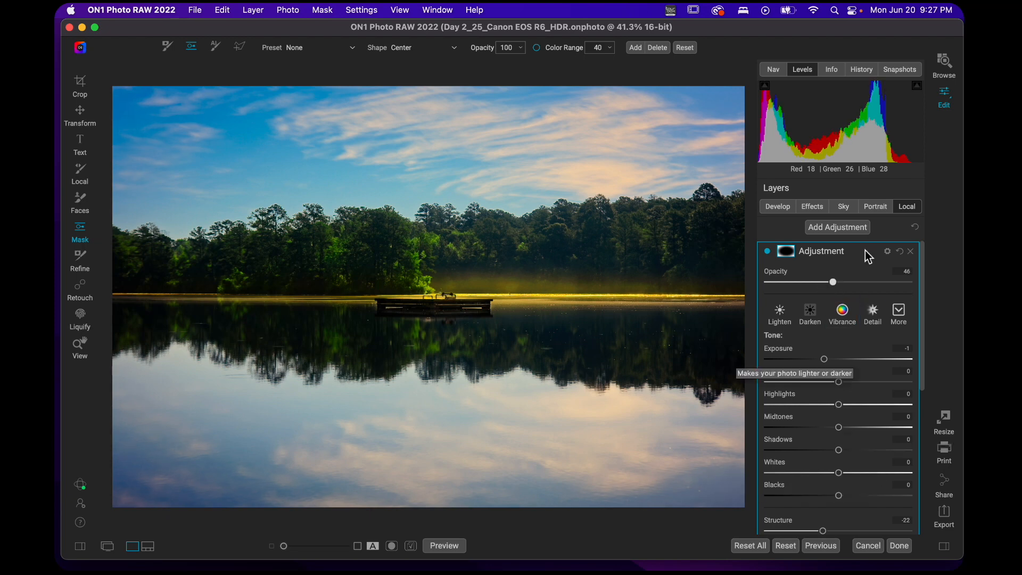
Add a Borders filter in Effects with the White Square border at Scale -8, and compare the result with the original.
left_click(811, 207)
left_click(839, 249)
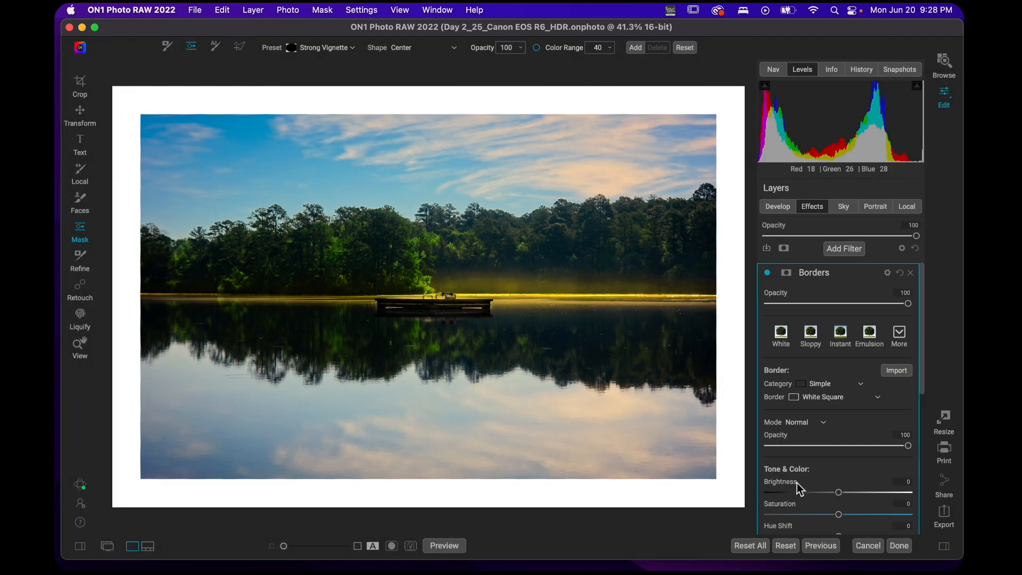
scroll(854, 433, "down", 5)
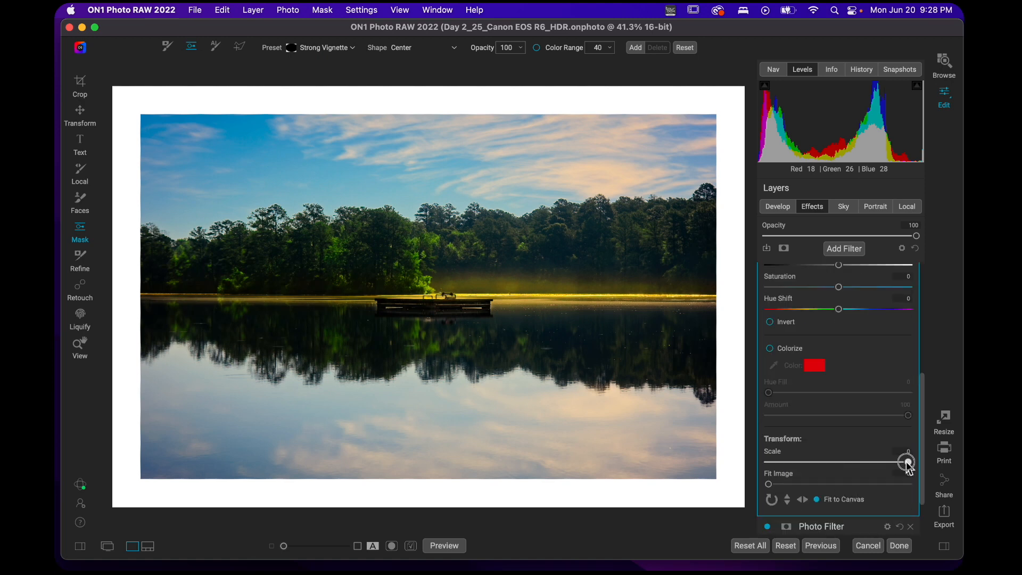
left_click_drag(908, 461, 852, 462)
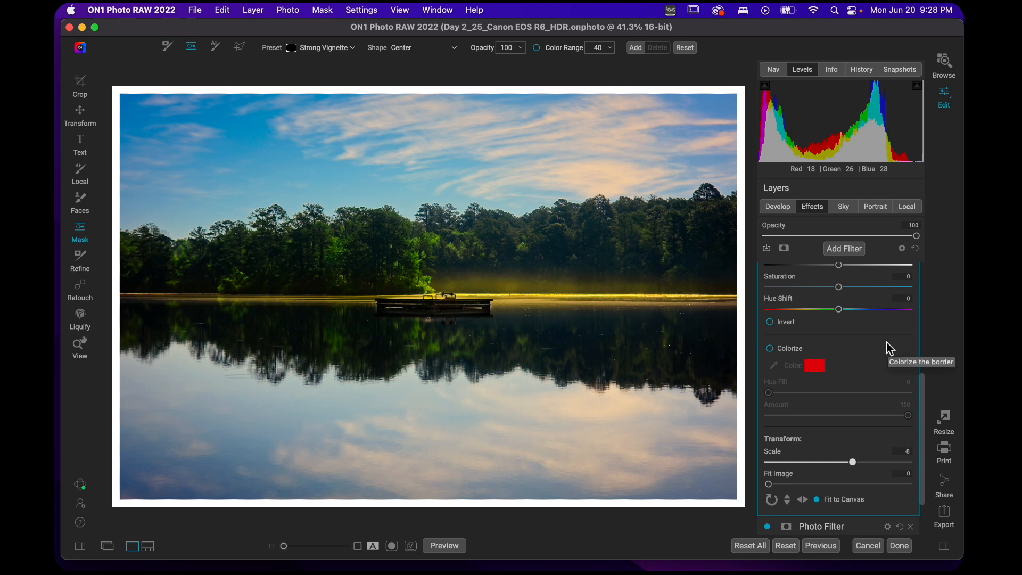
key("backslash")
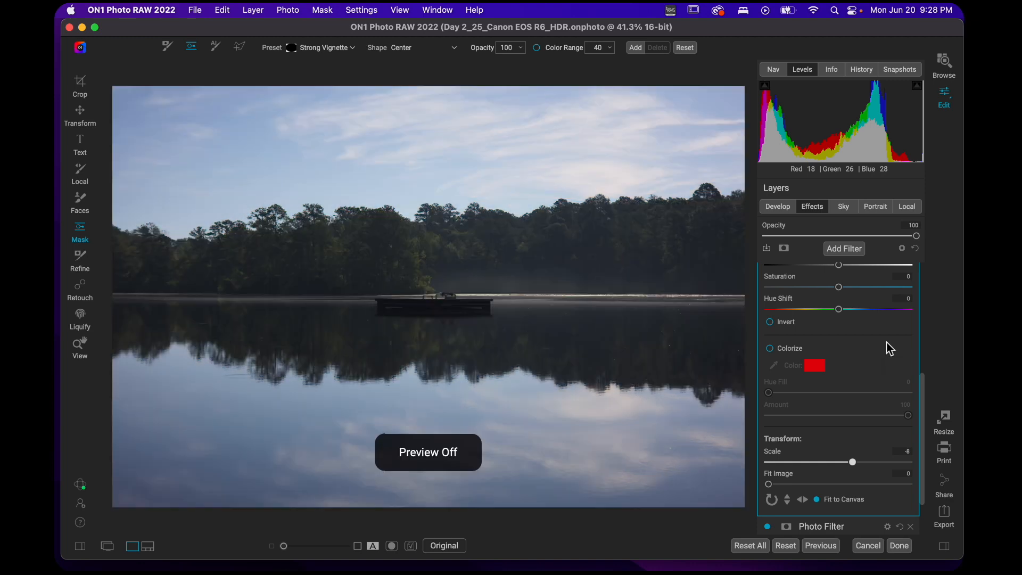
key("backslash")
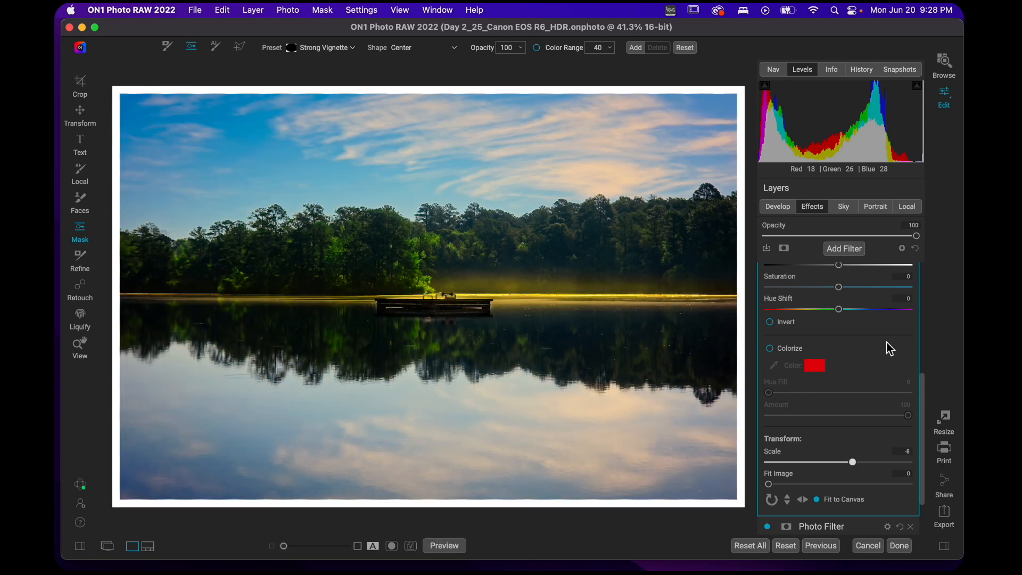